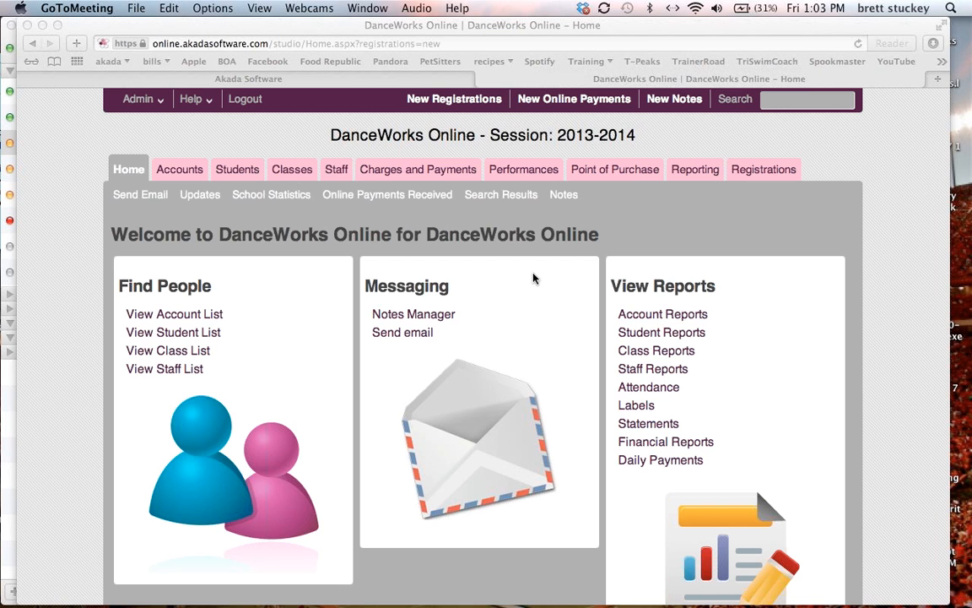
Step: Look at the recent posts on the Akada Software Facebook page and return to the DanceWorks Online home page
left_click(311, 153)
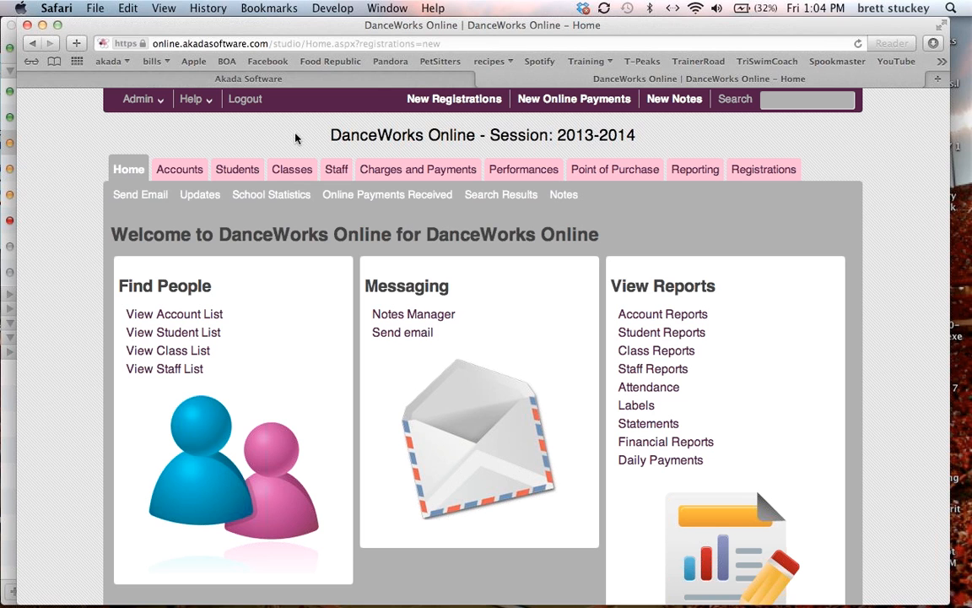
left_click(259, 79)
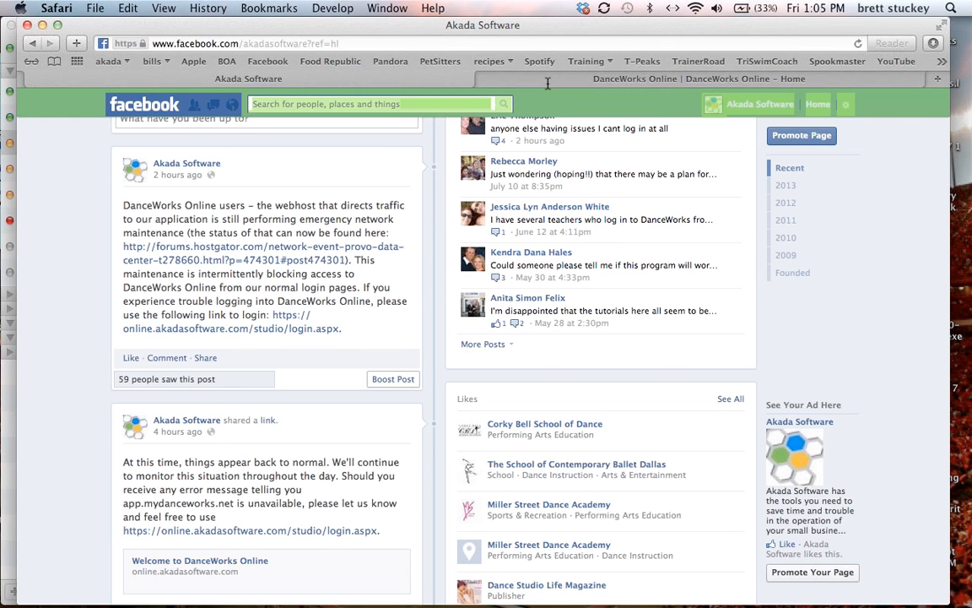
scroll(553, 91, "up", 2)
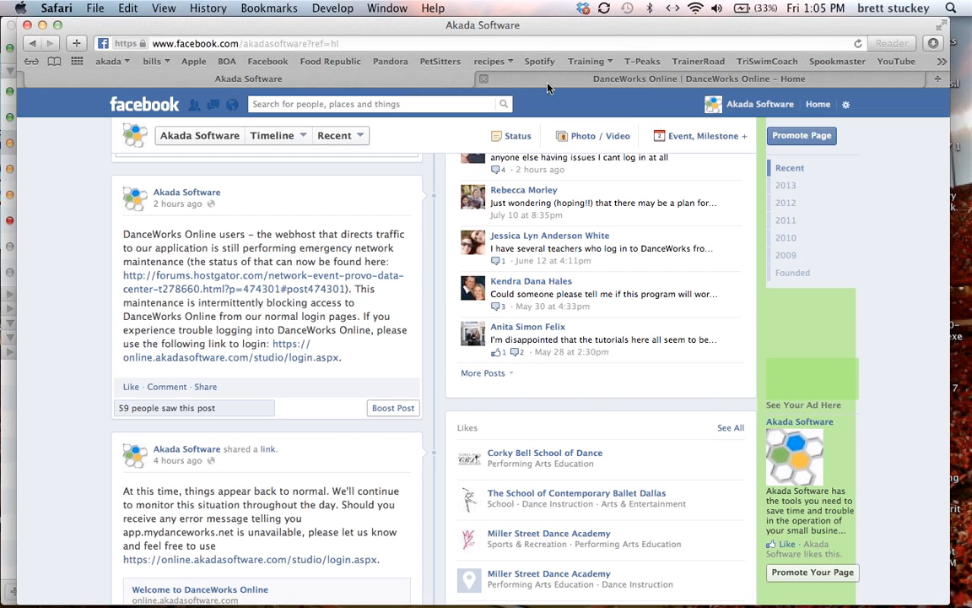
left_click(545, 80)
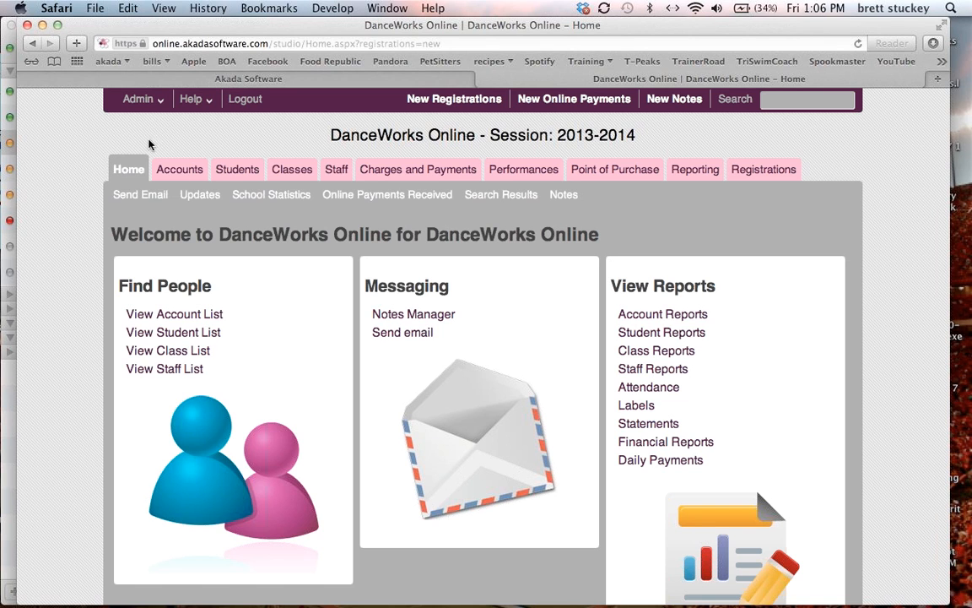
Step: Open the school's Tuition settings page
left_click(138, 100)
mouse_move(139, 116)
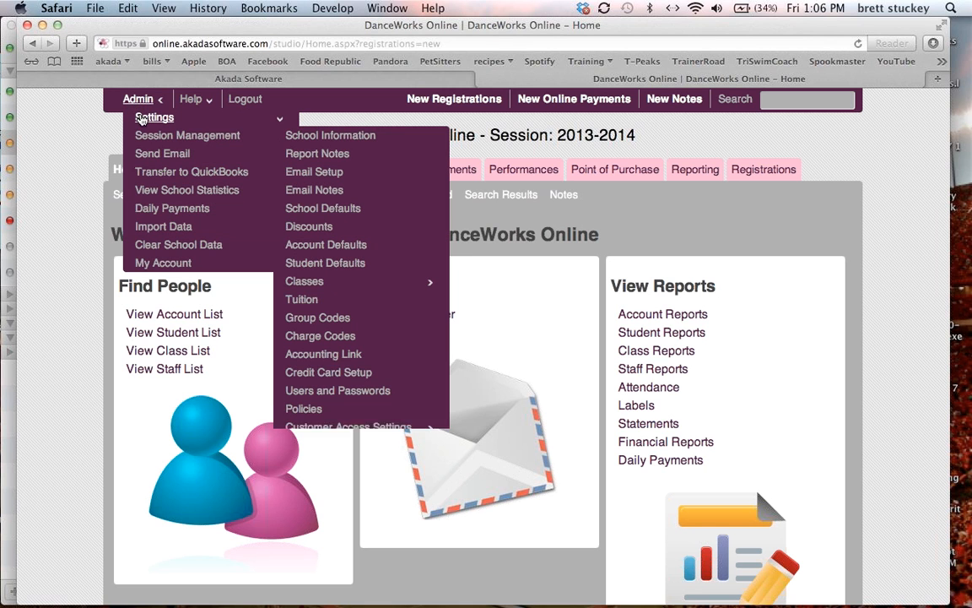
left_click(302, 300)
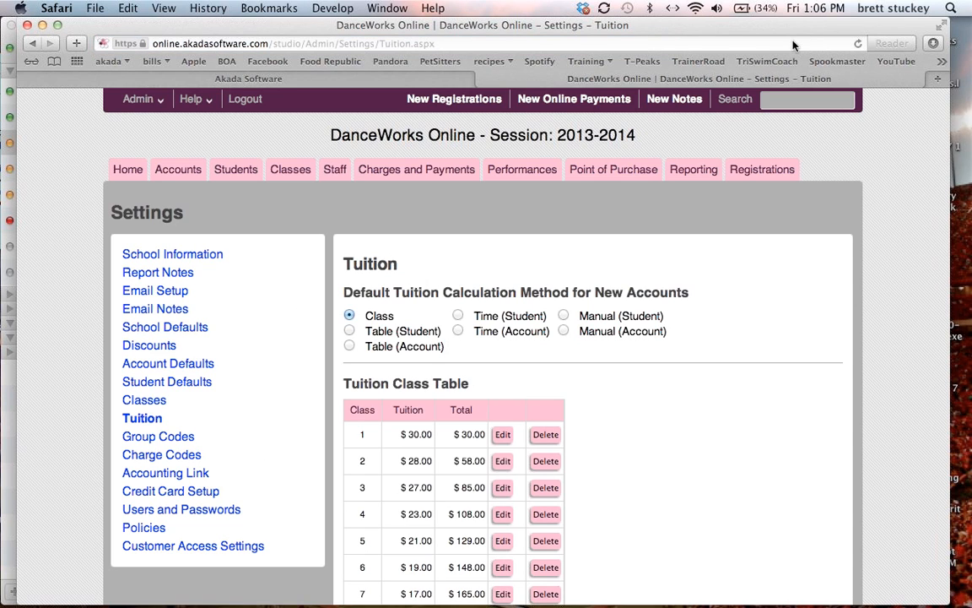
left_click(753, 407)
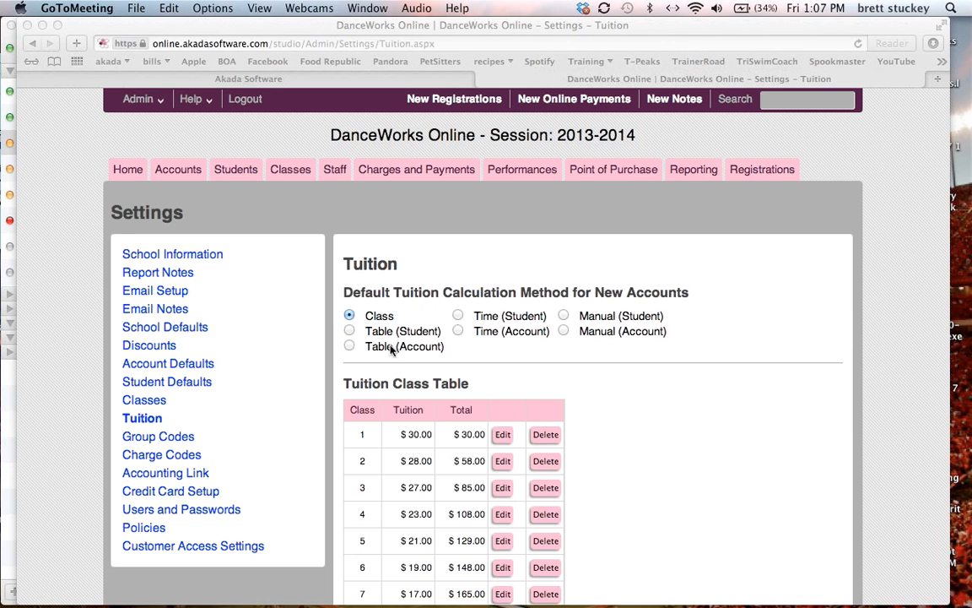
Step: Examine the default tuition calculation methods, the Tuition Class Table and the Tuition Time Table
scroll(555, 359, "down", 2)
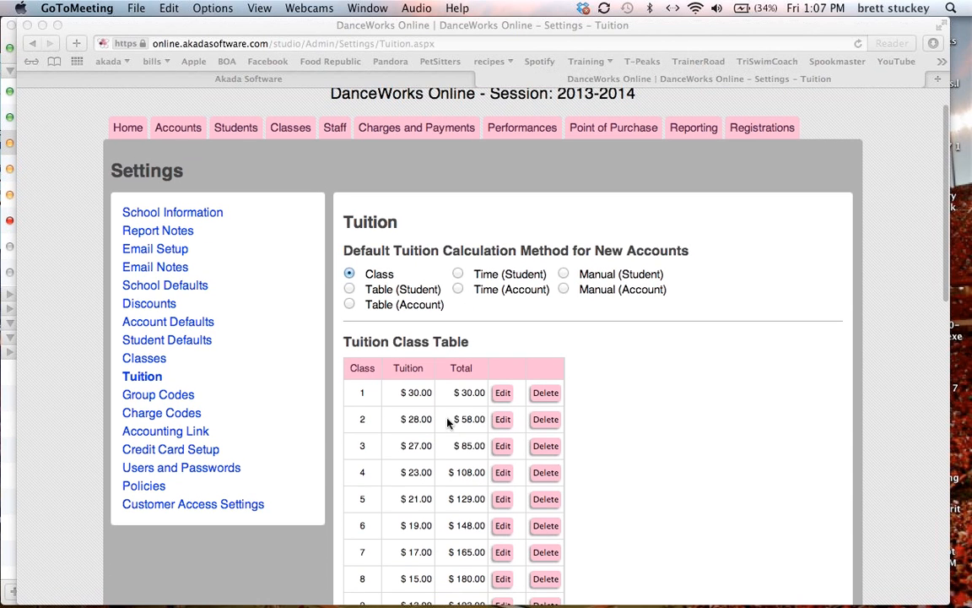
scroll(468, 149, "down", 5)
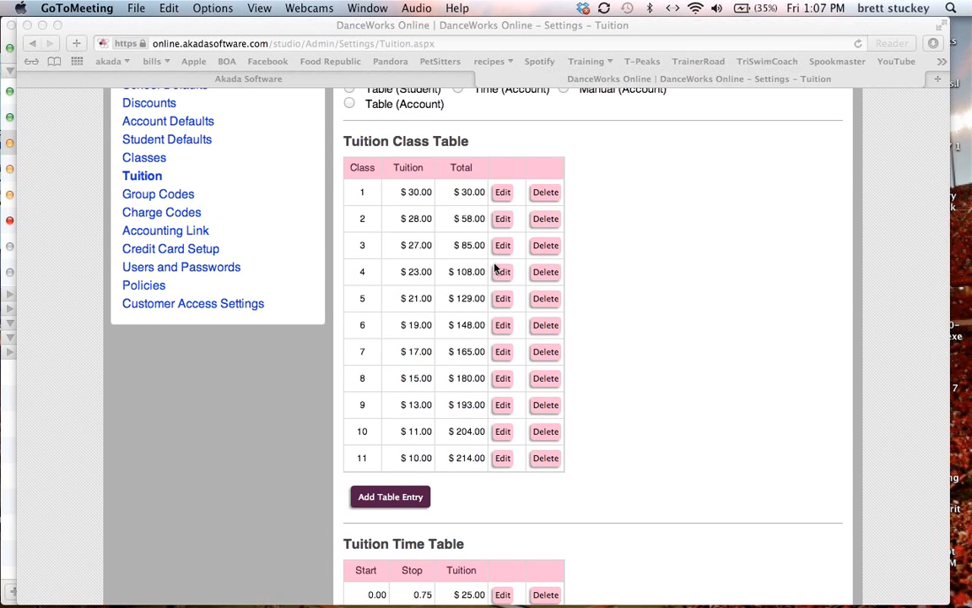
scroll(591, 240, "up", 6)
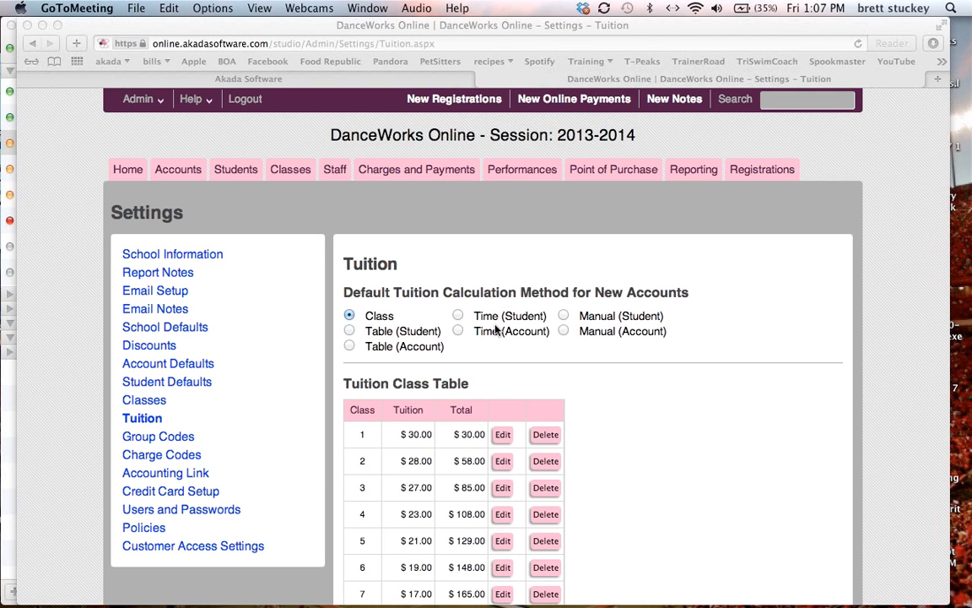
scroll(606, 433, "down", 8)
scroll(606, 432, "down", 5)
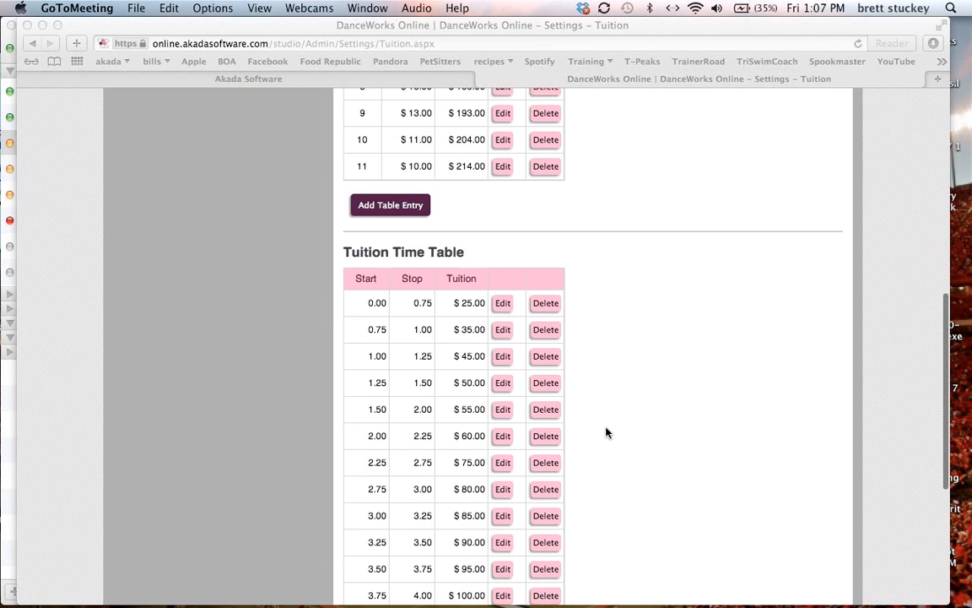
scroll(633, 308, "up", 10)
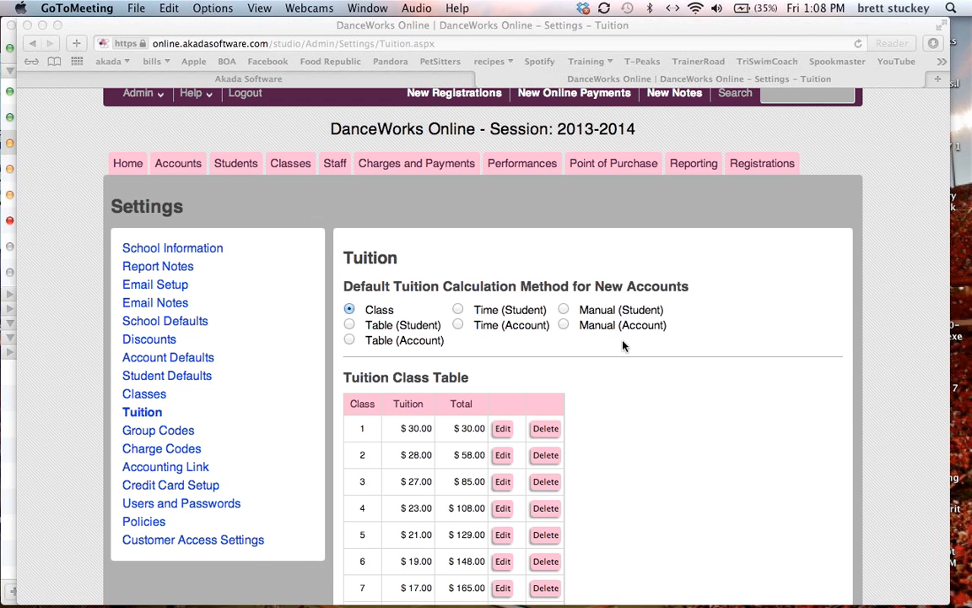
scroll(623, 345, "down", 1)
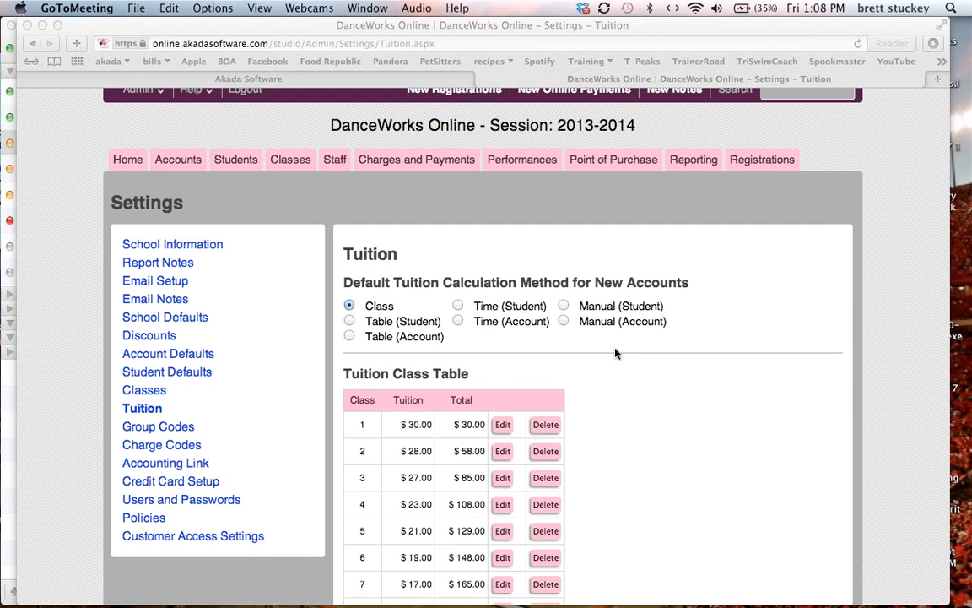
scroll(615, 353, "down", 1)
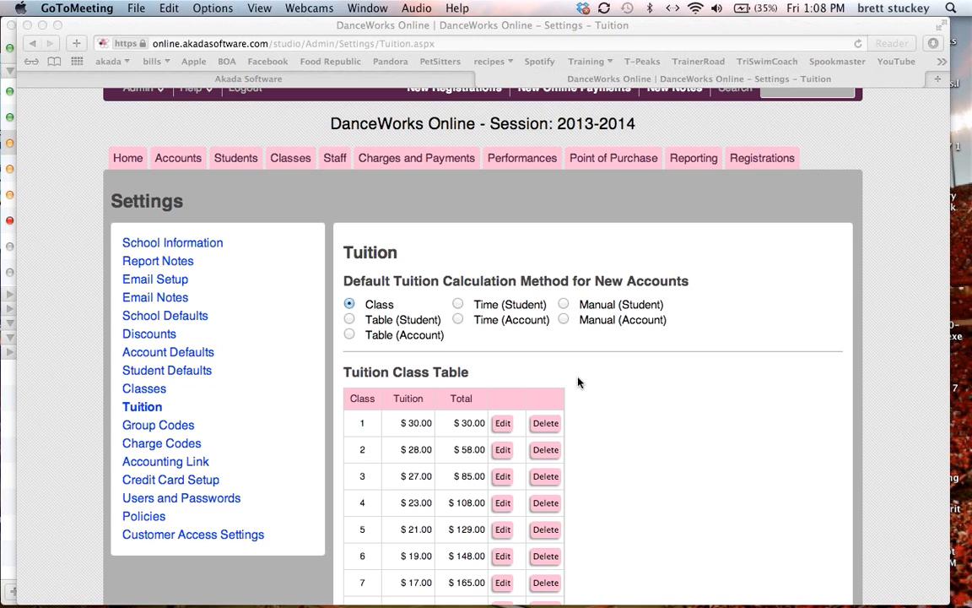
scroll(579, 383, "down", 5)
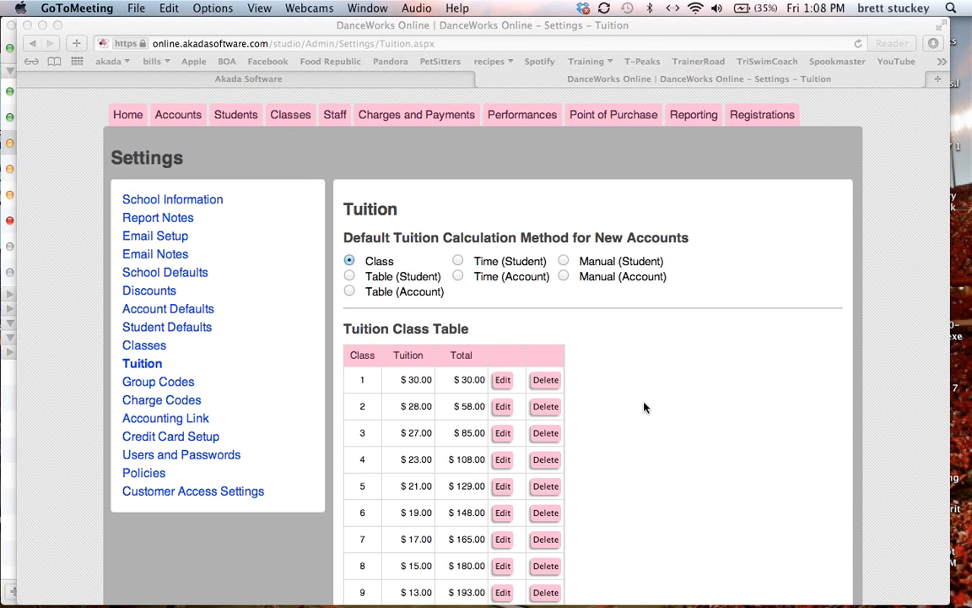
scroll(644, 408, "down", 4)
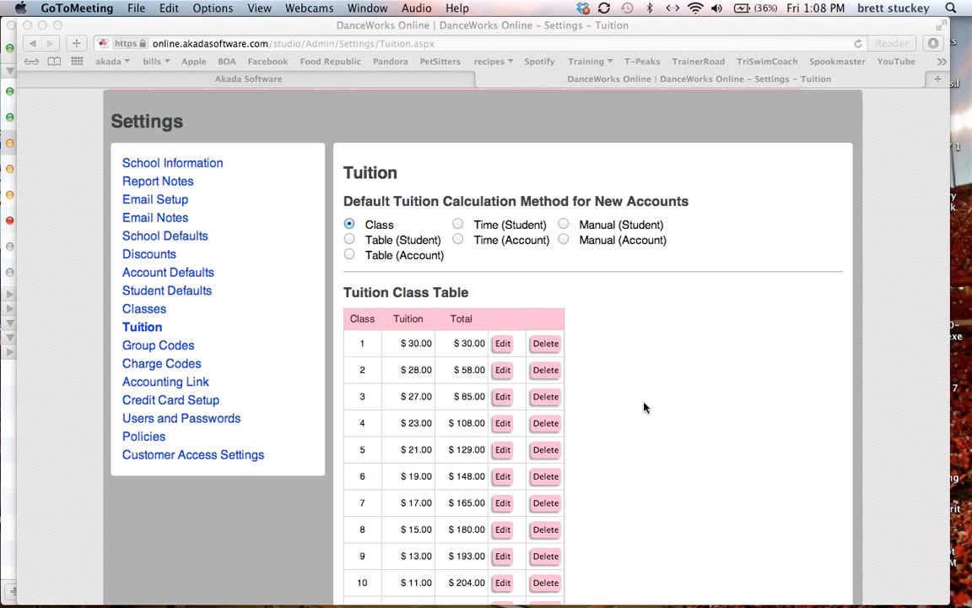
scroll(644, 408, "down", 4)
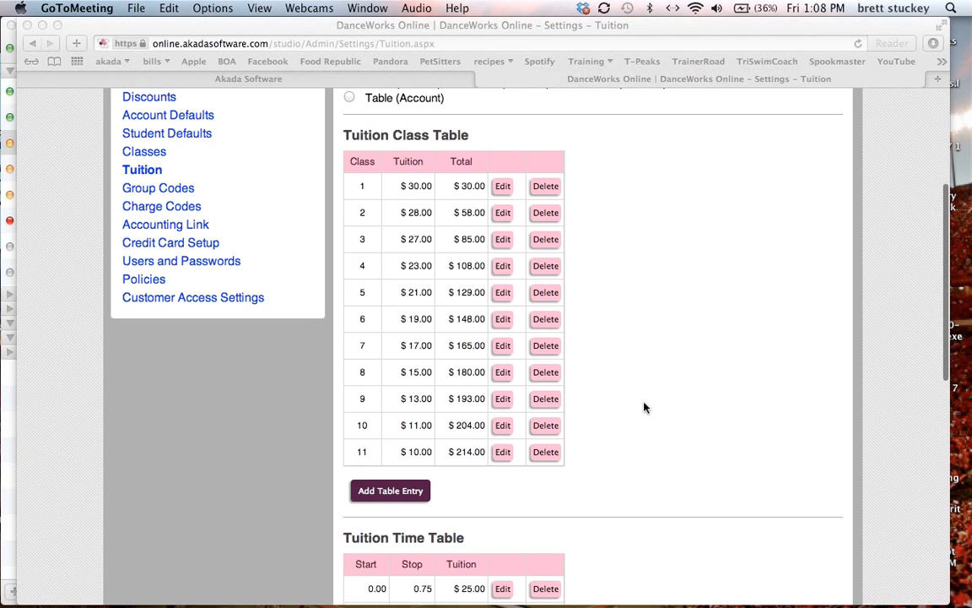
scroll(644, 408, "down", 3)
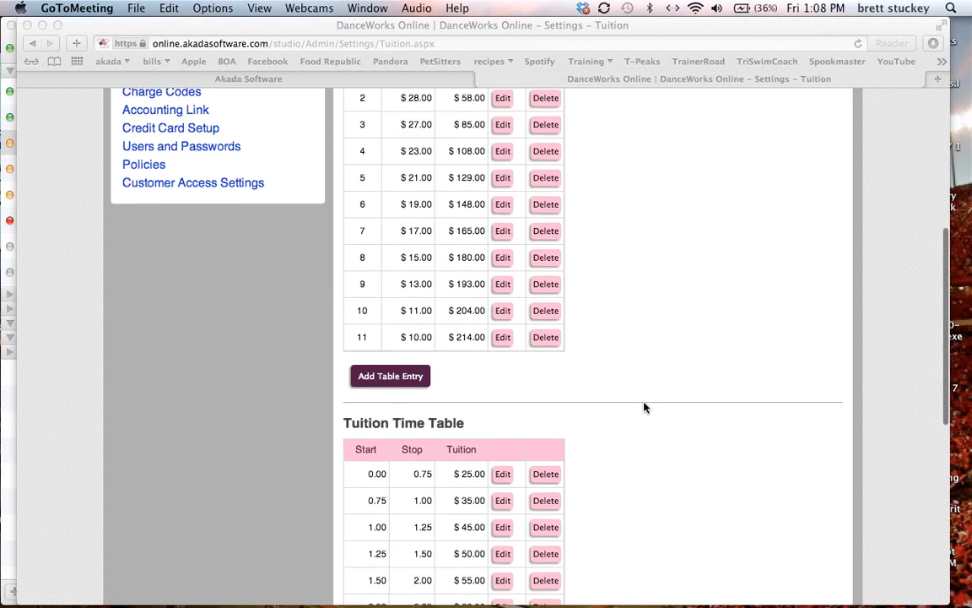
scroll(644, 407, "up", 4)
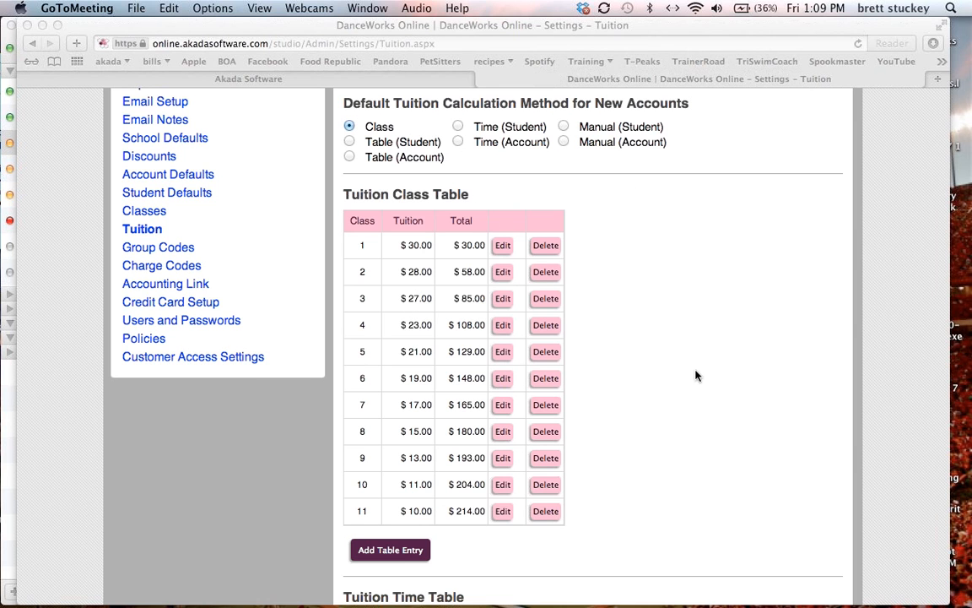
scroll(658, 336, "up", 5)
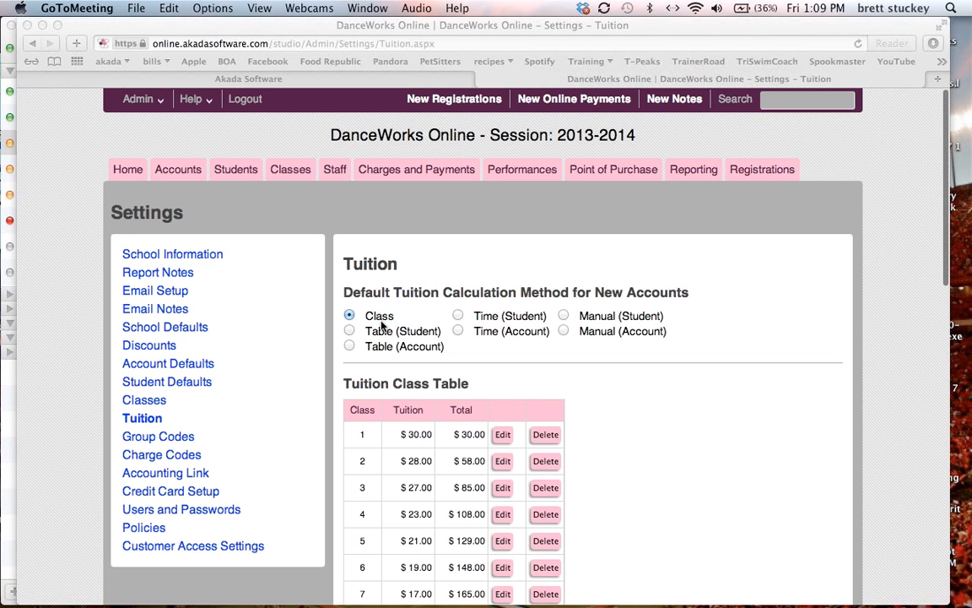
Step: Open the class information for jazz level 1 Beginner Jazz from the class list and check its tuition amount
left_click(290, 177)
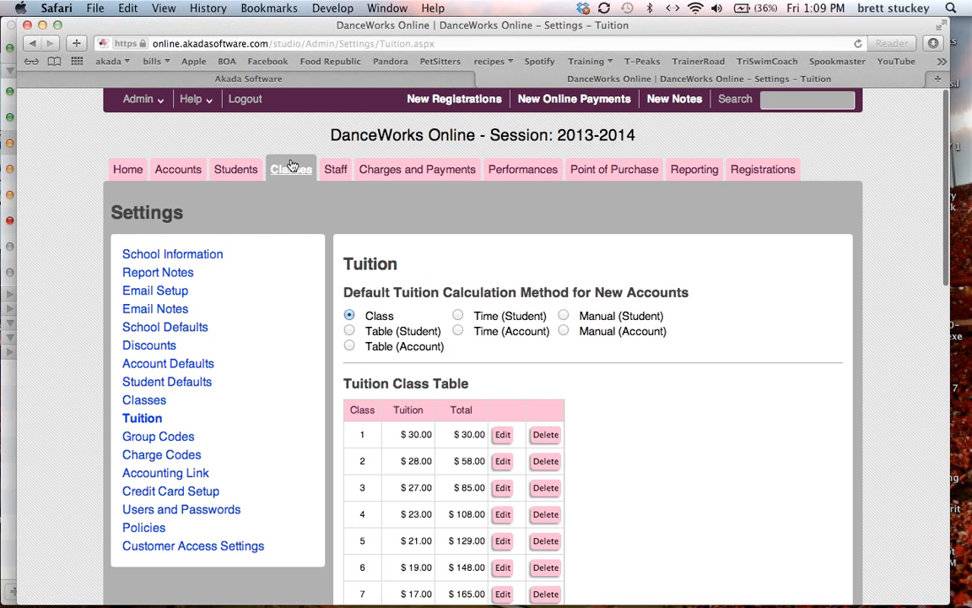
left_click(291, 165)
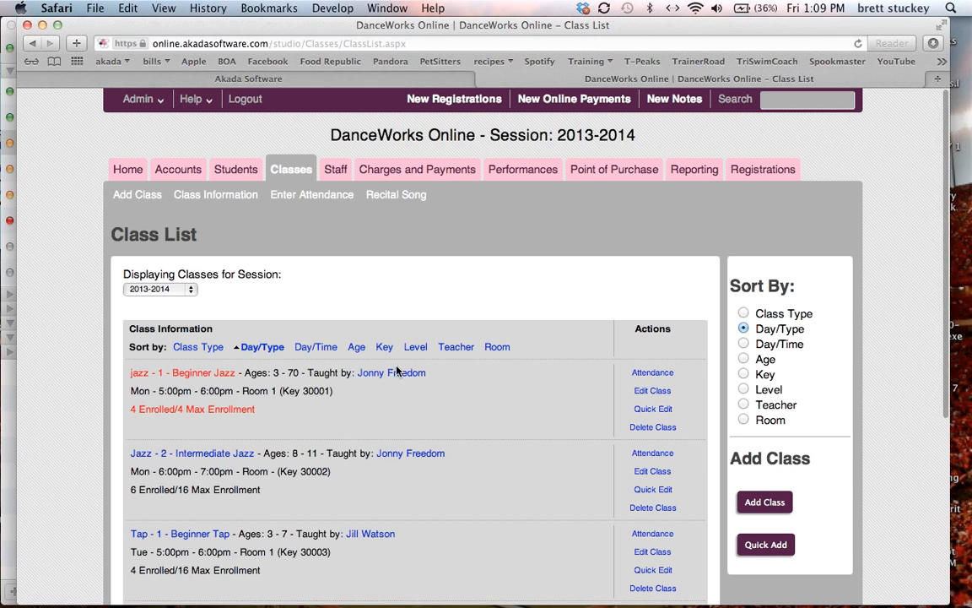
left_click(198, 375)
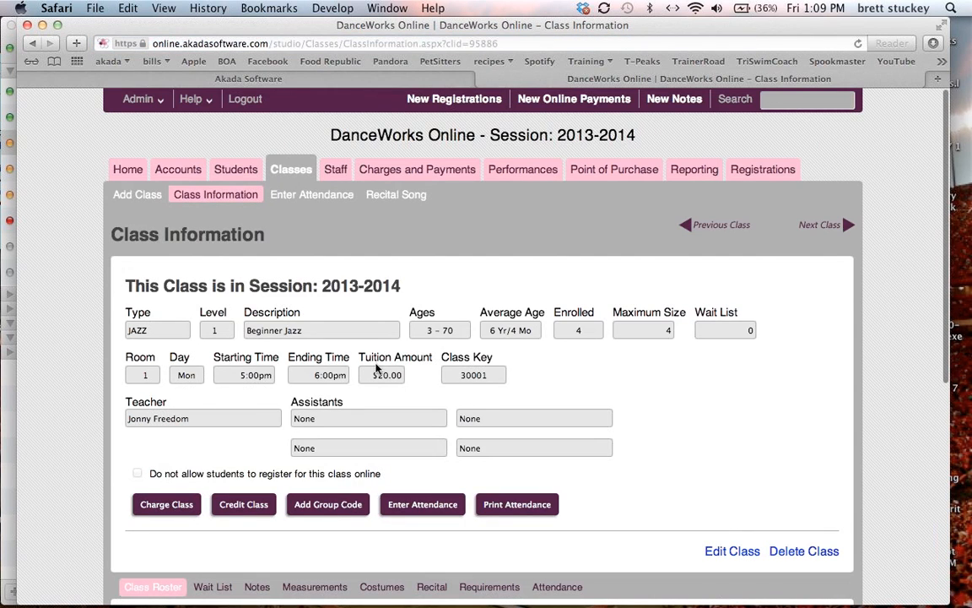
left_click_drag(368, 378, 420, 385)
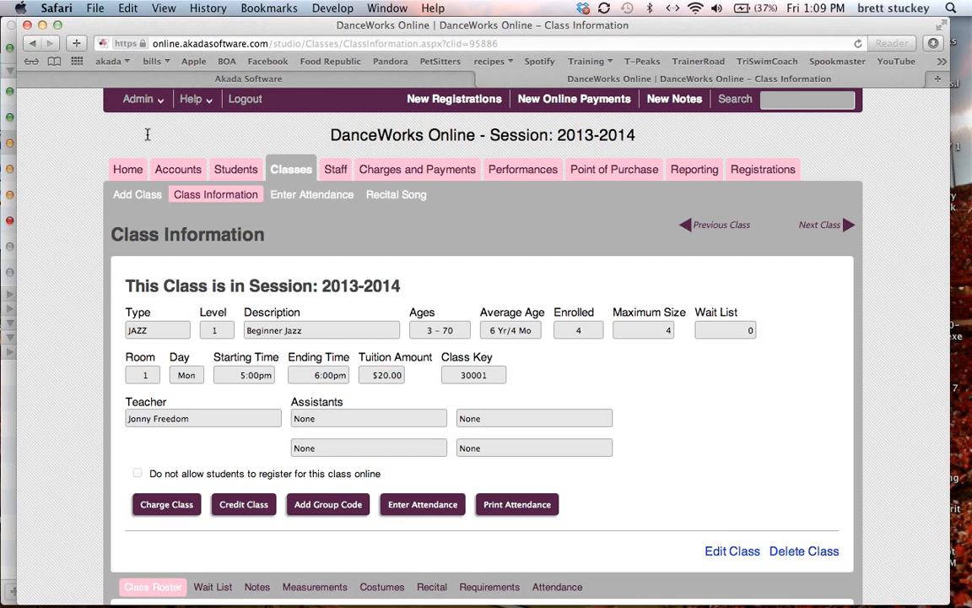
Step: Return to the Tuition settings and set the default tuition calculation method for new accounts to Table (Student)
left_click(135, 100)
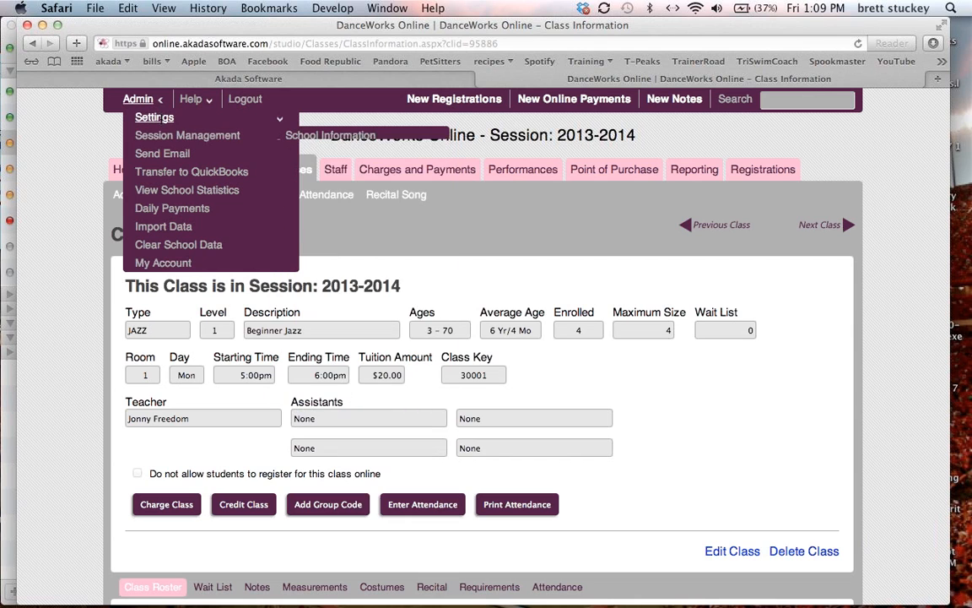
mouse_move(156, 118)
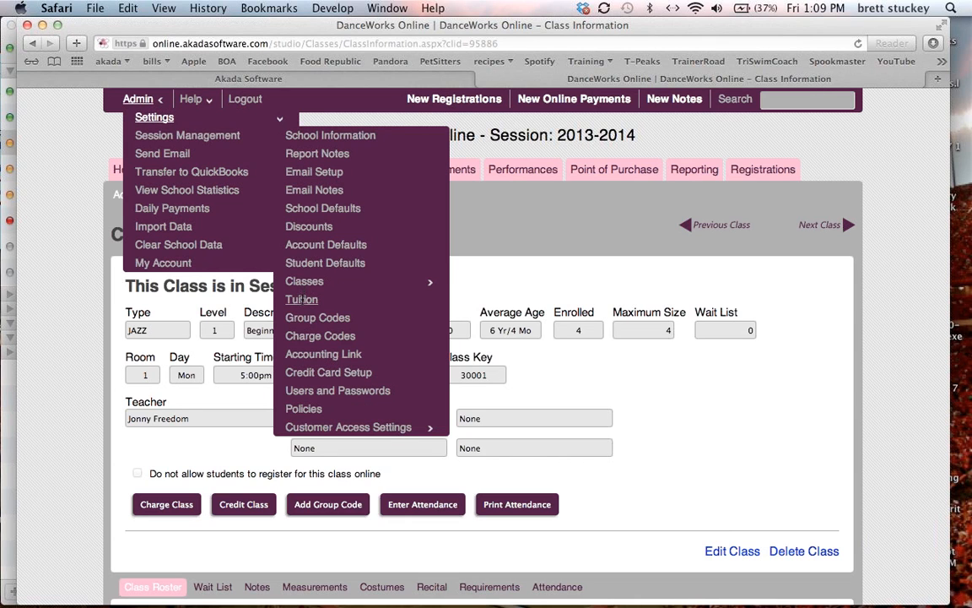
left_click(301, 301)
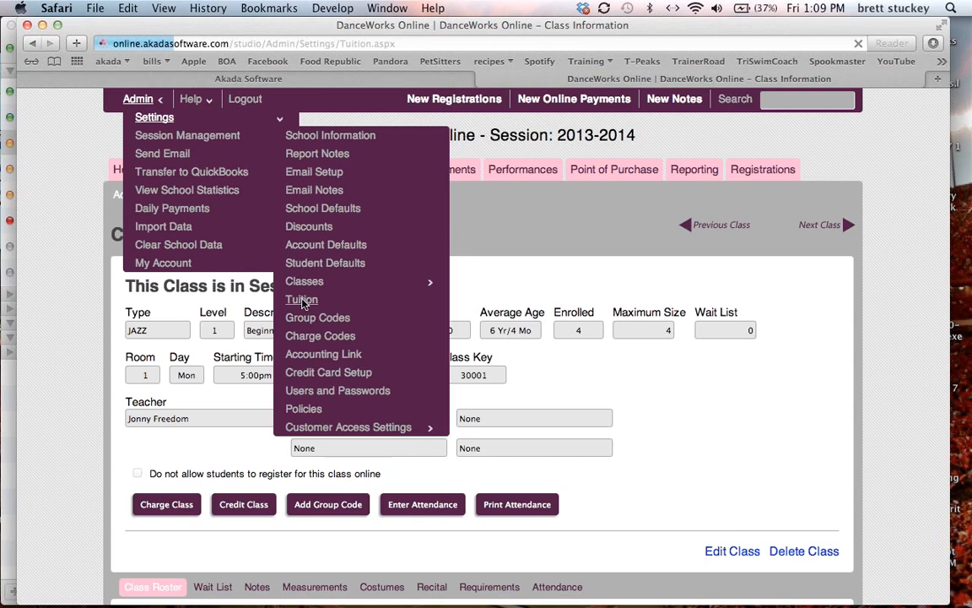
scroll(275, 405, "down", 2)
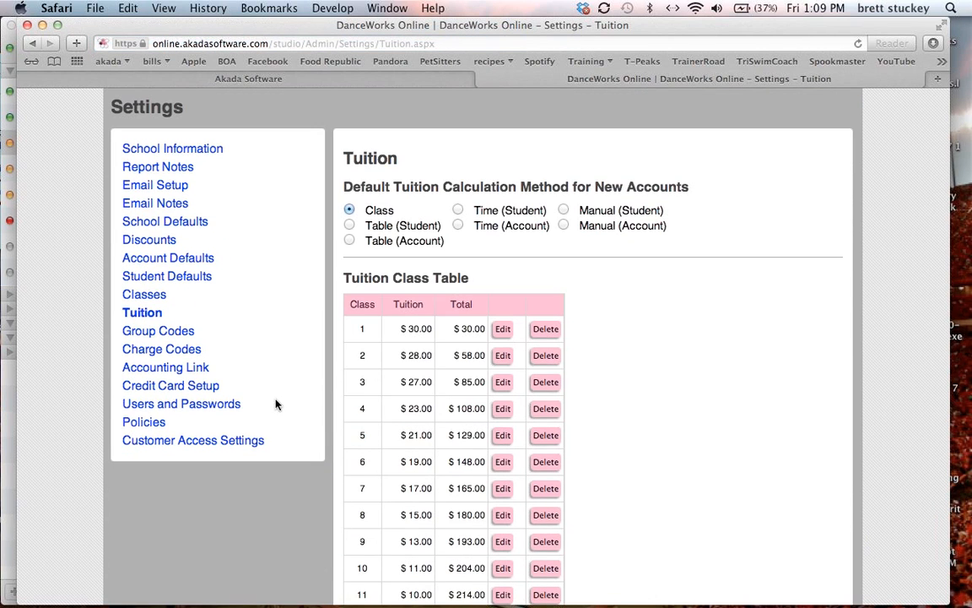
scroll(286, 383, "down", 1)
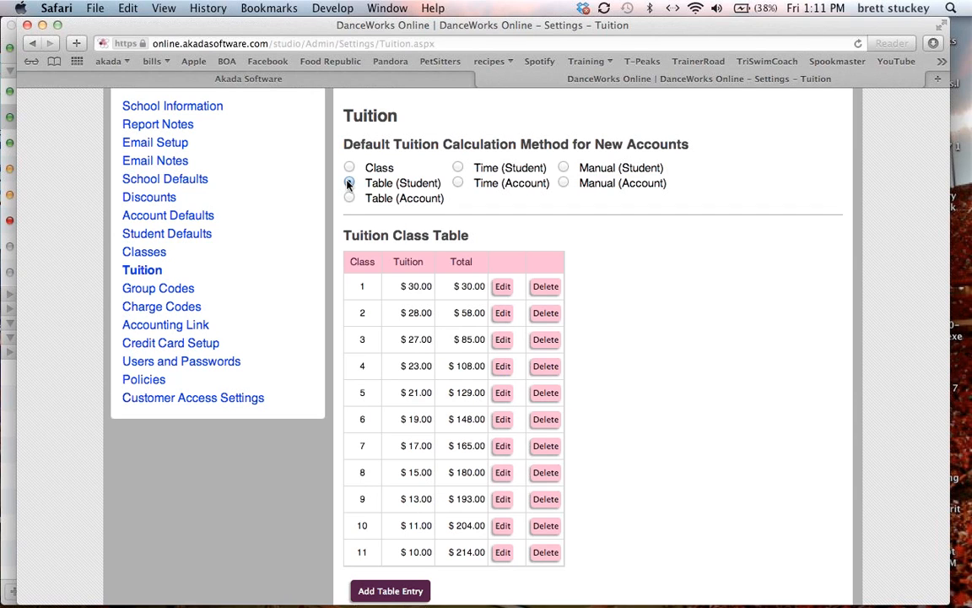
left_click(349, 183)
Step: Compare the start, stop and tuition entries of the Tuition Time Table with the Tuition Class Table
scroll(286, 367, "down", 10)
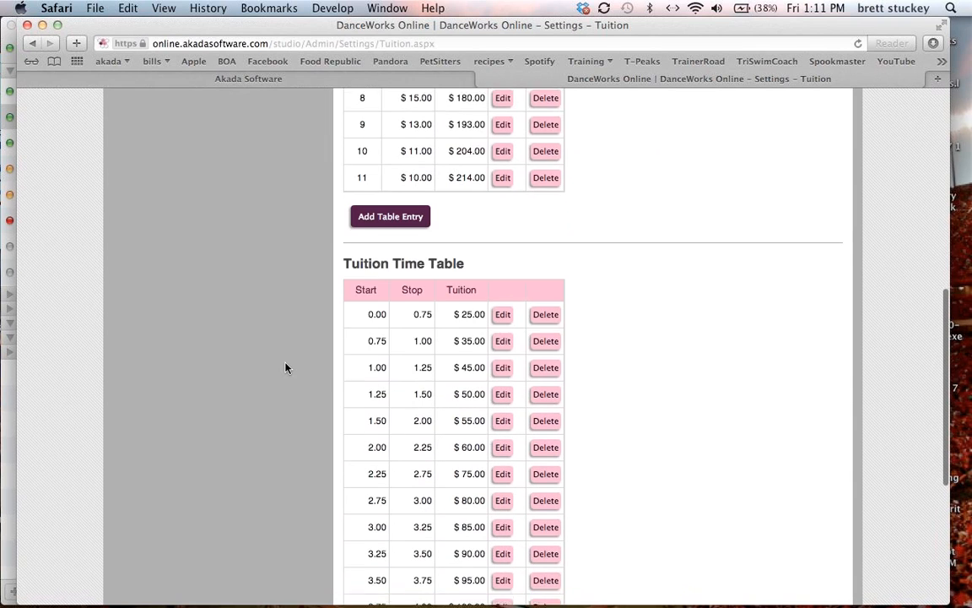
scroll(285, 367, "down", 2)
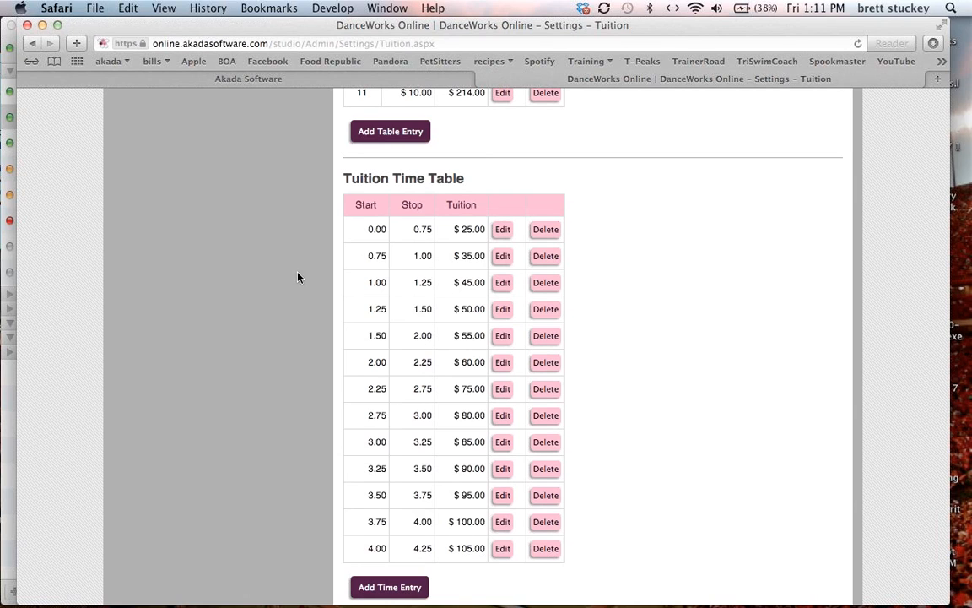
scroll(300, 276, "down", 1)
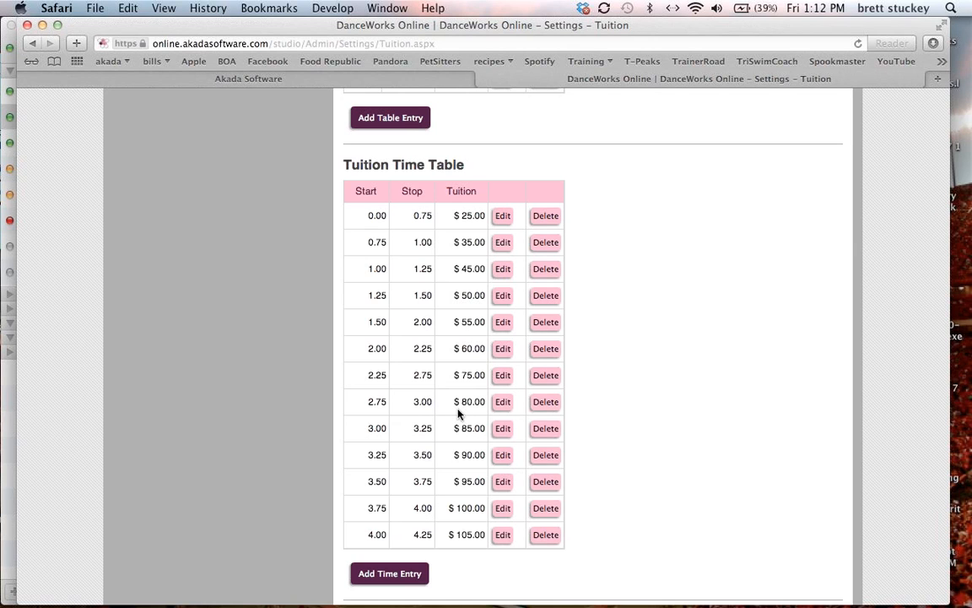
scroll(314, 377, "up", 1)
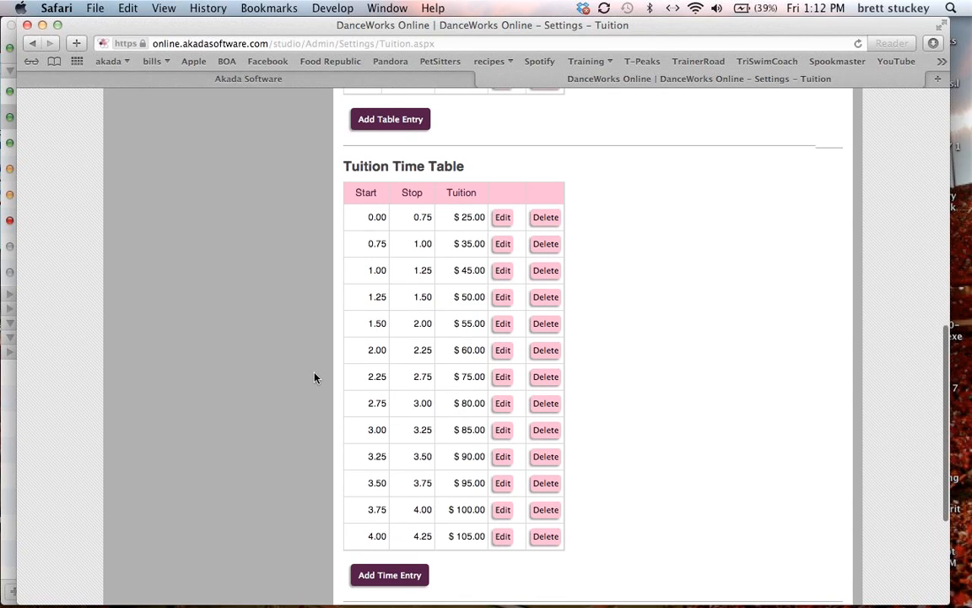
scroll(314, 377, "up", 10)
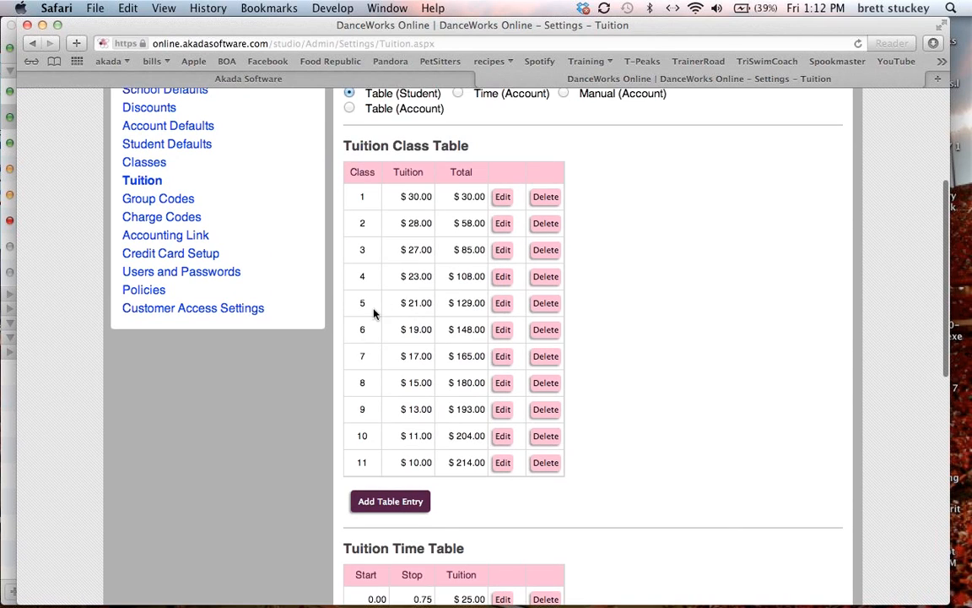
scroll(293, 529, "down", 10)
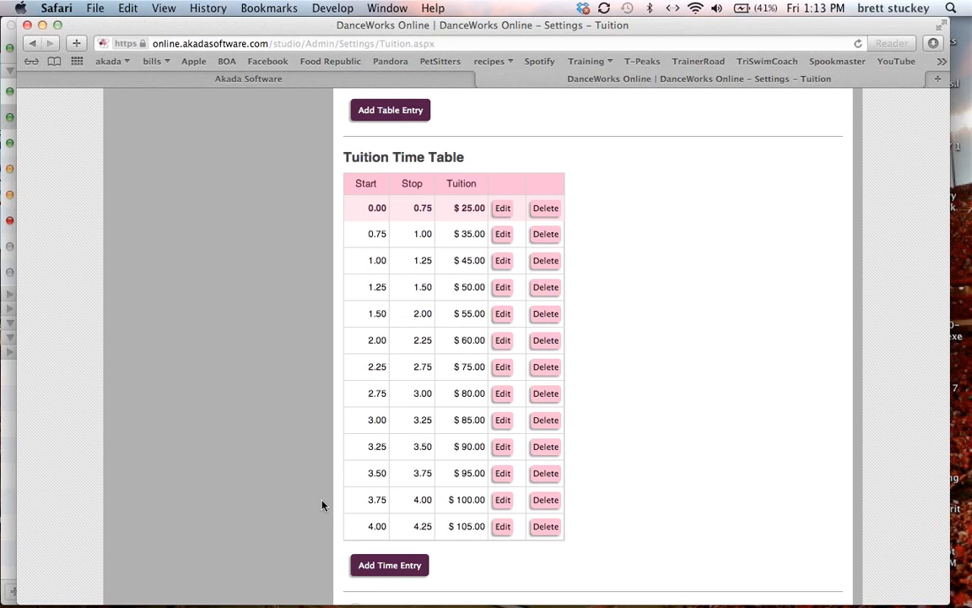
Step: Open the form for adding a Tuition Time Table entry, check its fields, and close it without saving
scroll(322, 505, "down", 1)
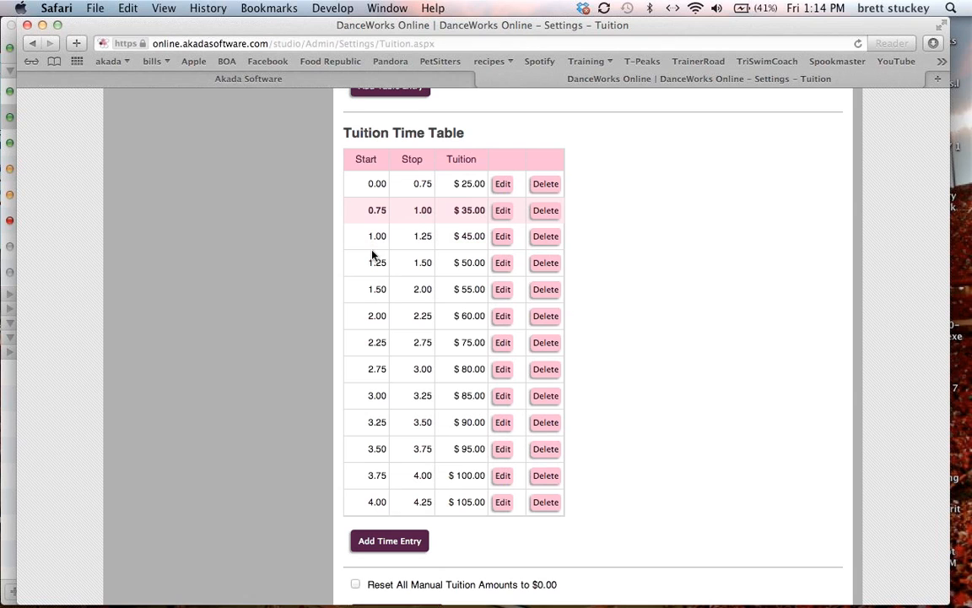
scroll(308, 359, "down", 3)
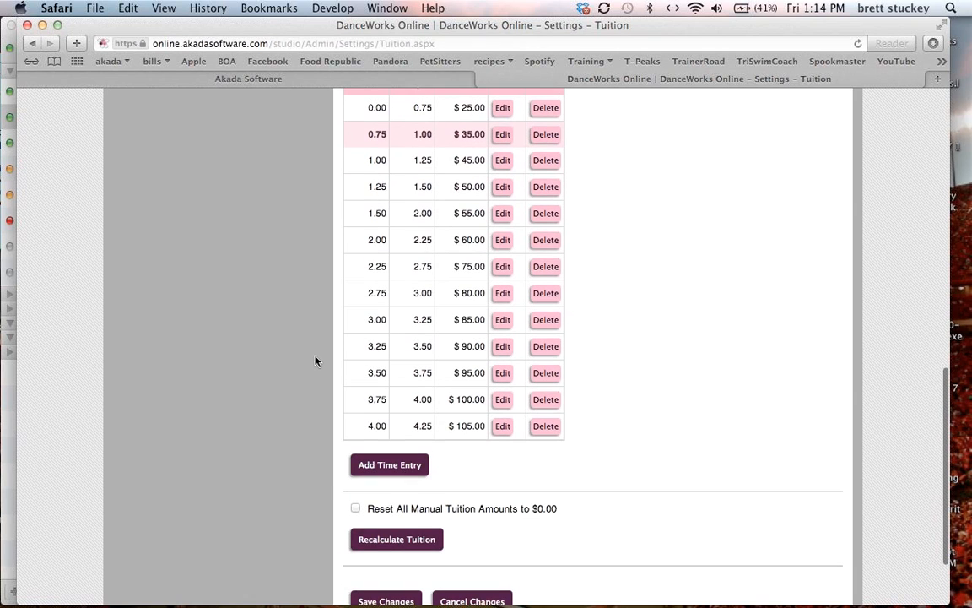
left_click(391, 465)
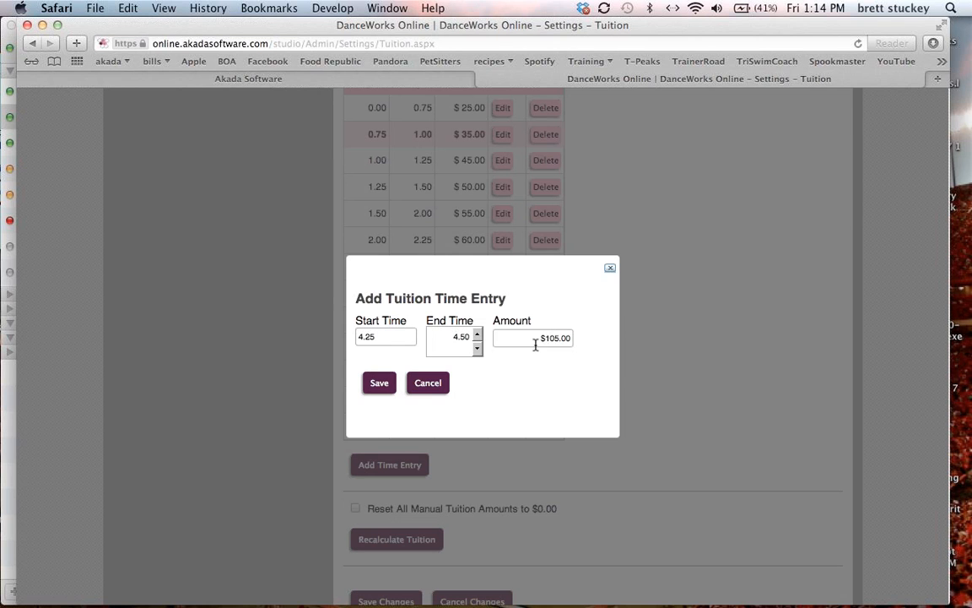
left_click(424, 384)
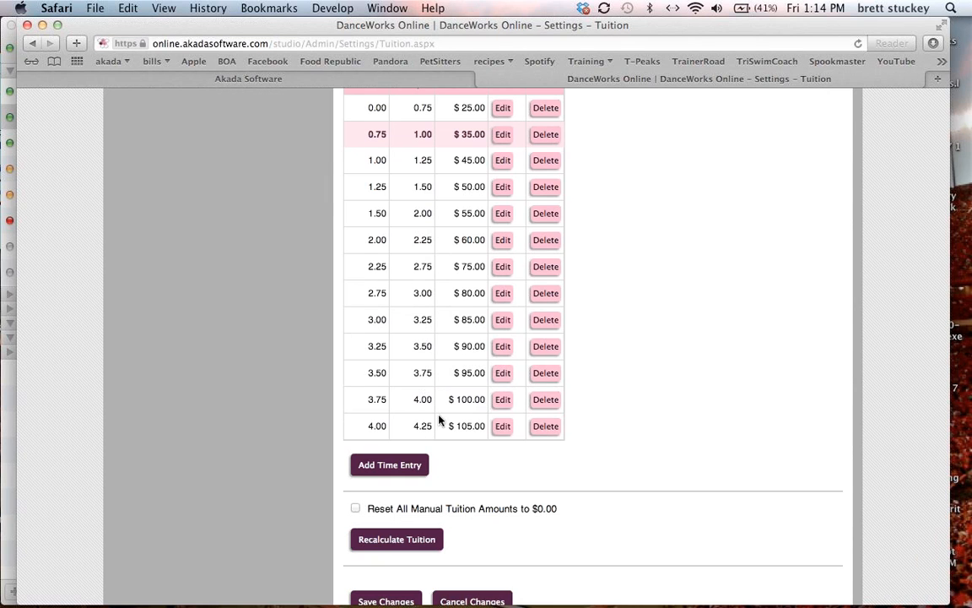
Step: Review the per-class amounts in the Tuition Class Table alongside the time ranges in the Tuition Time Table
scroll(295, 424, "down", 1)
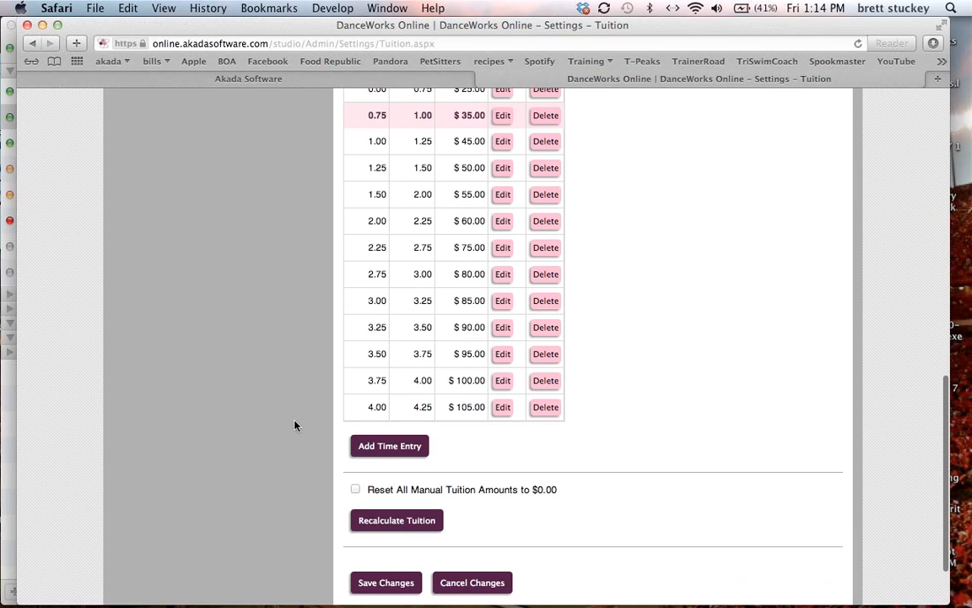
scroll(295, 425, "up", 4)
scroll(294, 424, "up", 1)
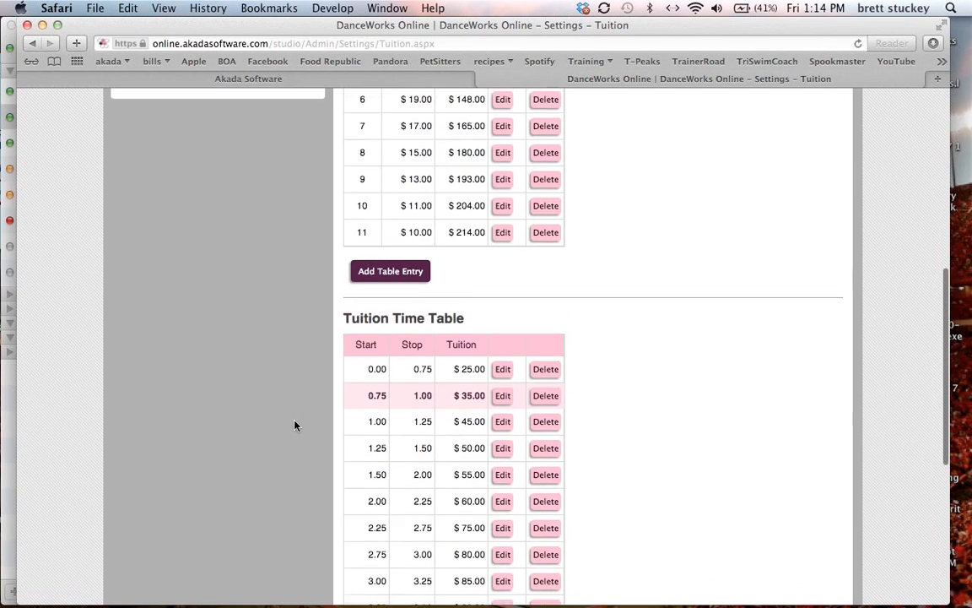
scroll(295, 425, "down", 3)
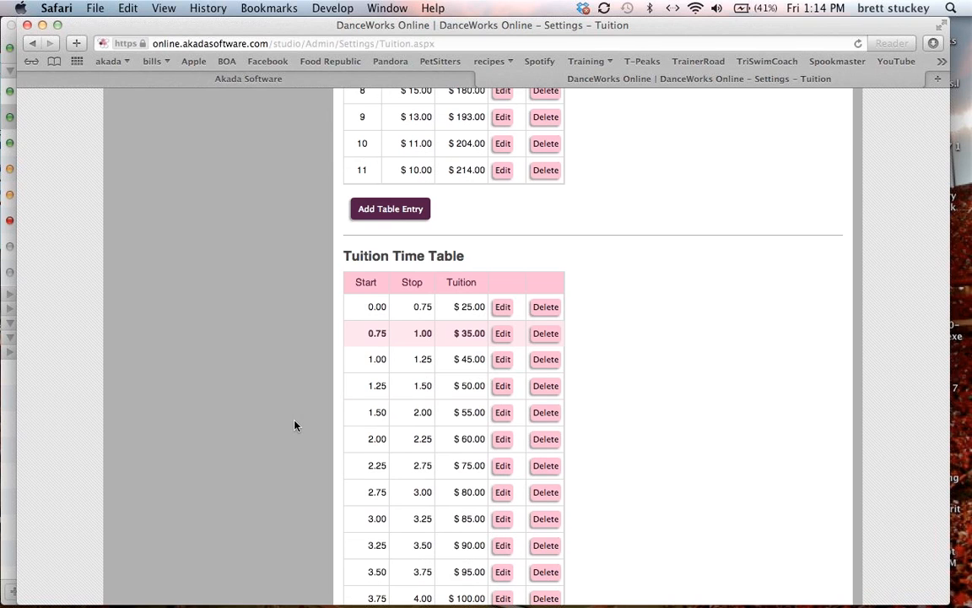
scroll(294, 425, "up", 2)
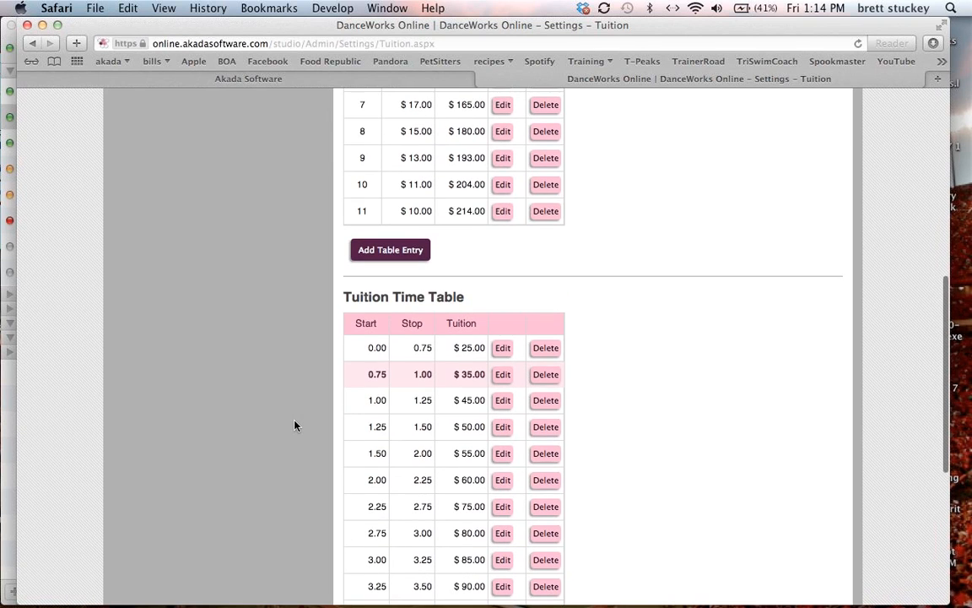
scroll(295, 425, "up", 4)
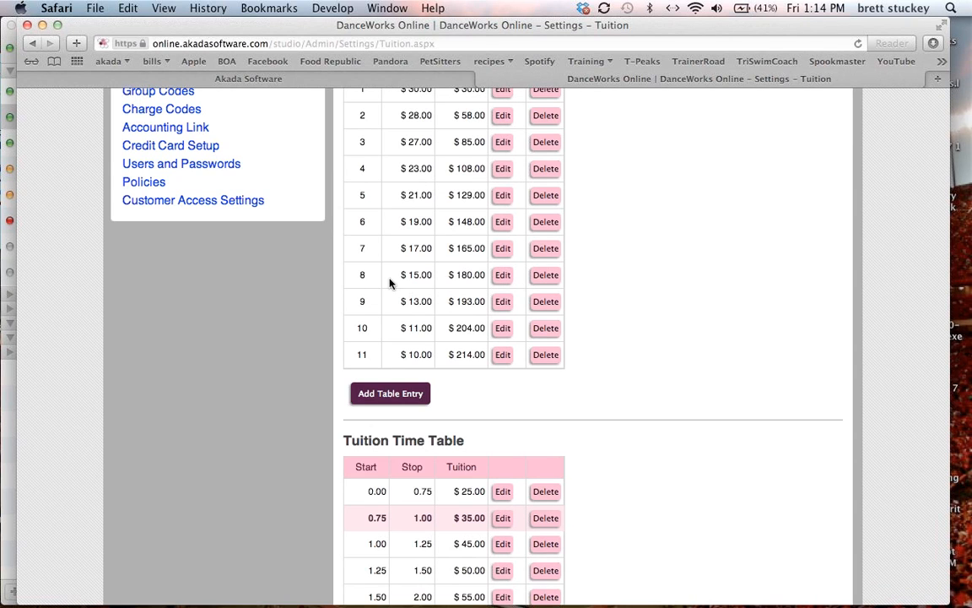
scroll(390, 283, "down", 7)
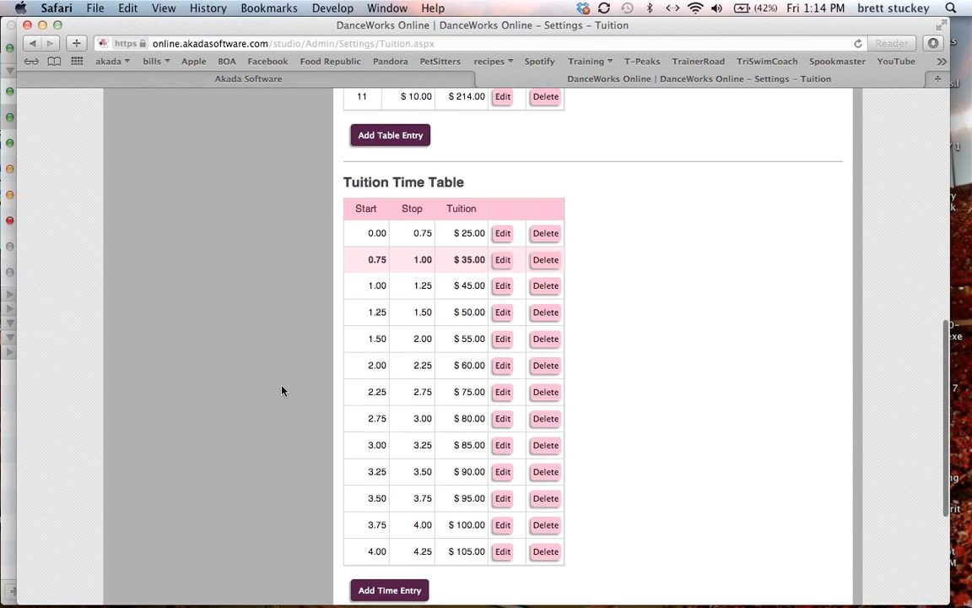
scroll(282, 390, "down", 3)
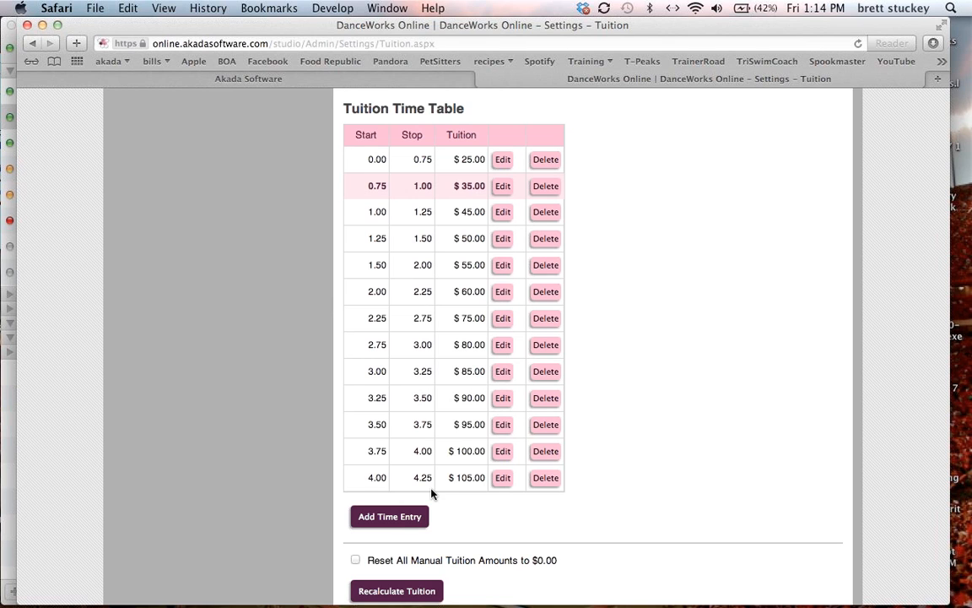
scroll(363, 363, "up", 5)
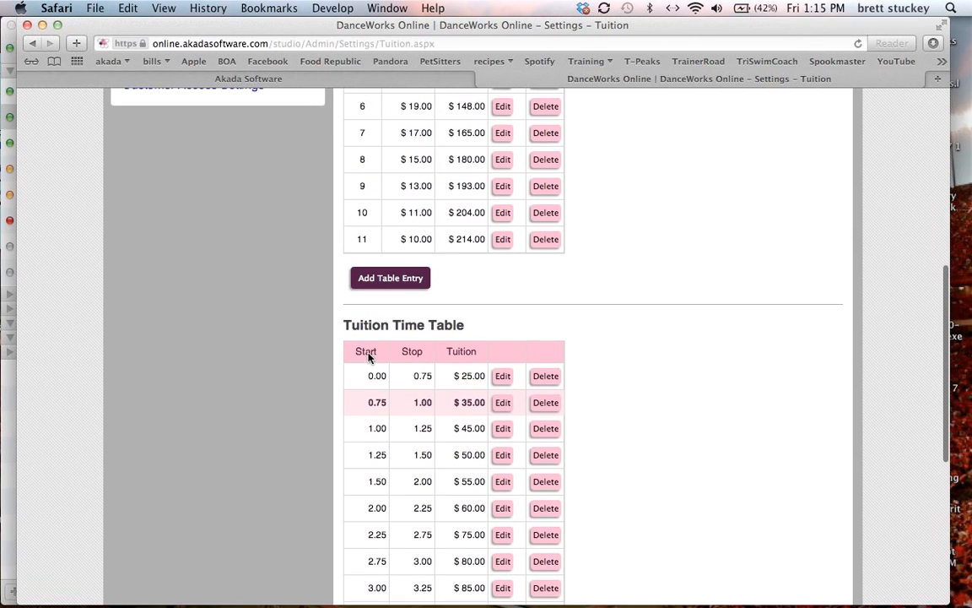
scroll(382, 279, "up", 1)
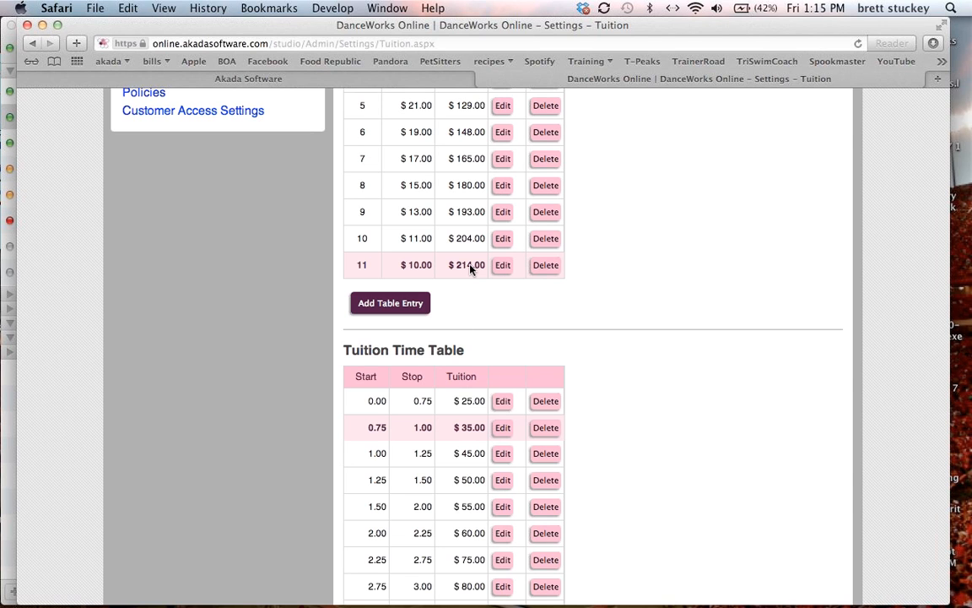
scroll(261, 377, "down", 10)
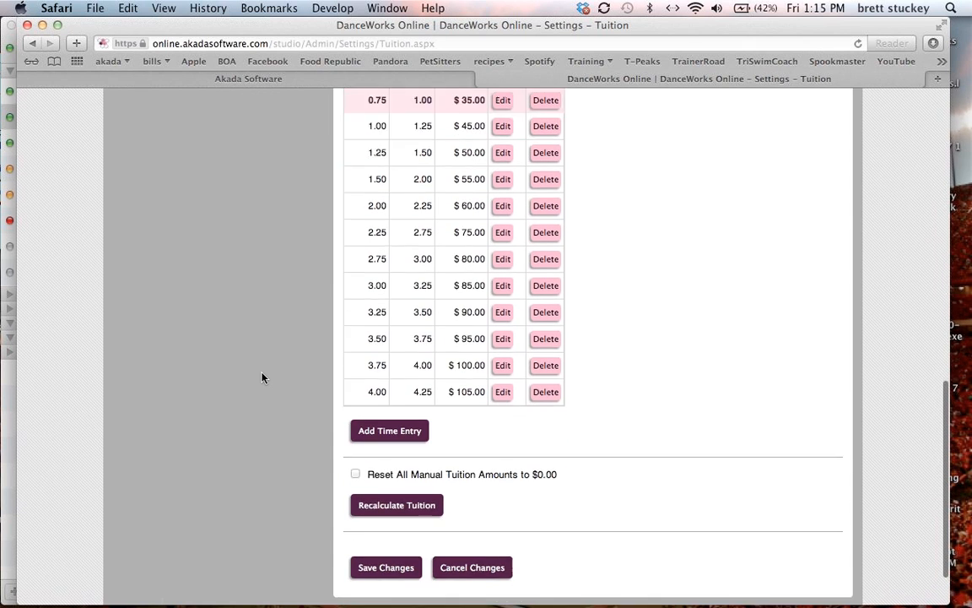
Step: Examine the default tuition calculation methods, both tuition tables, and the options to reset manual amounts and recalculate tuition
scroll(261, 377, "up", 20)
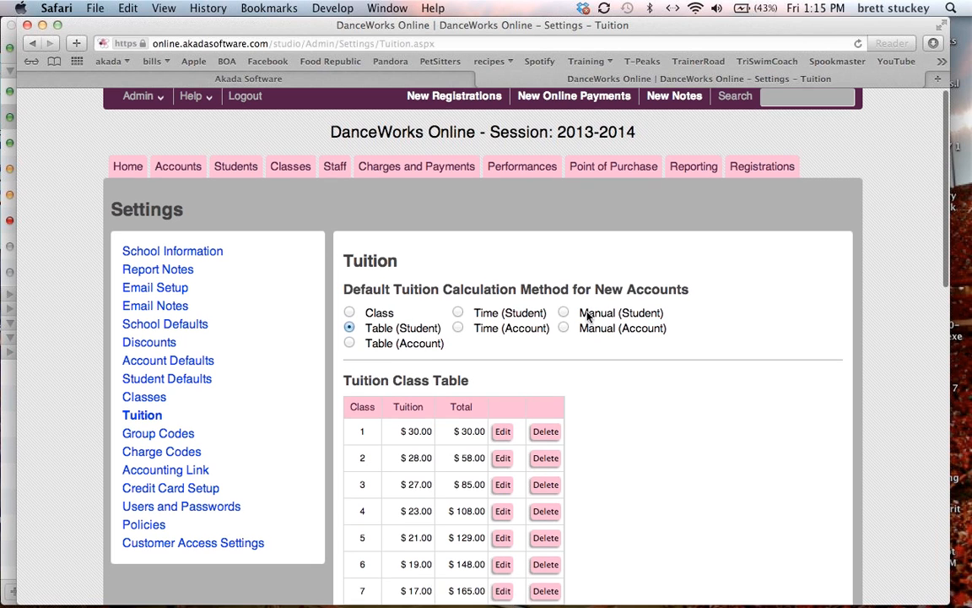
scroll(614, 406, "down", 3)
scroll(614, 406, "down", 8)
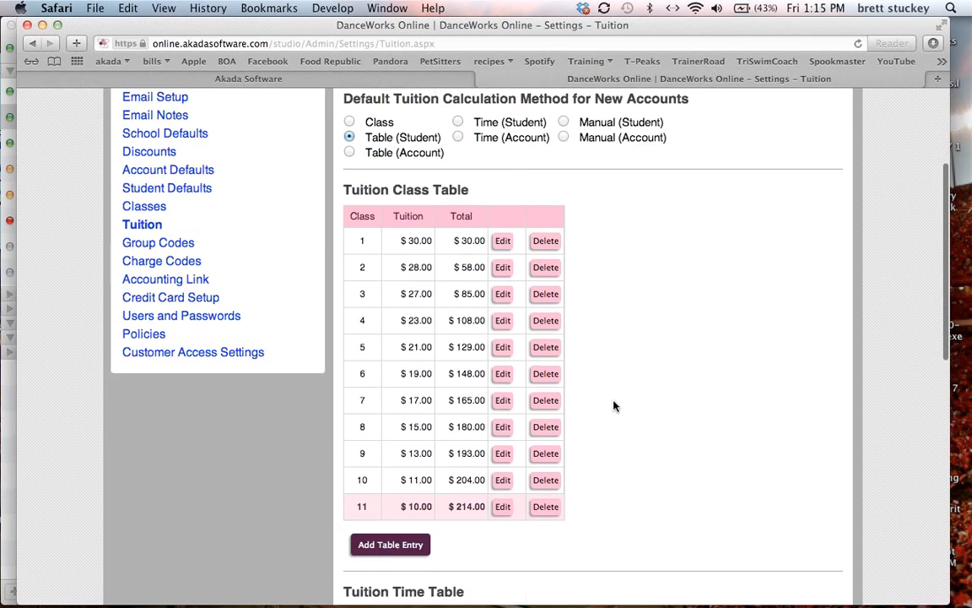
scroll(614, 406, "down", 5)
scroll(614, 406, "down", 5)
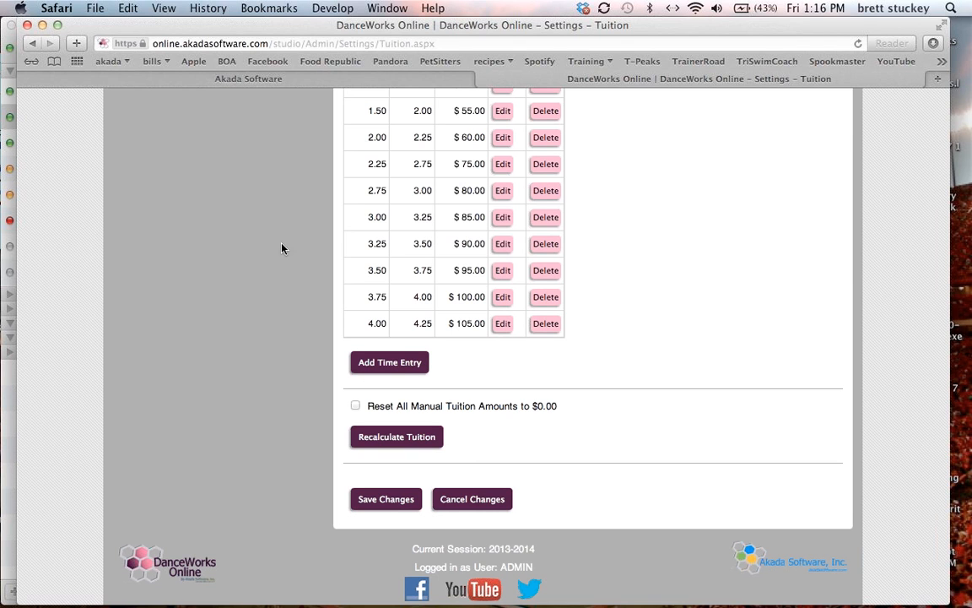
scroll(278, 250, "up", 15)
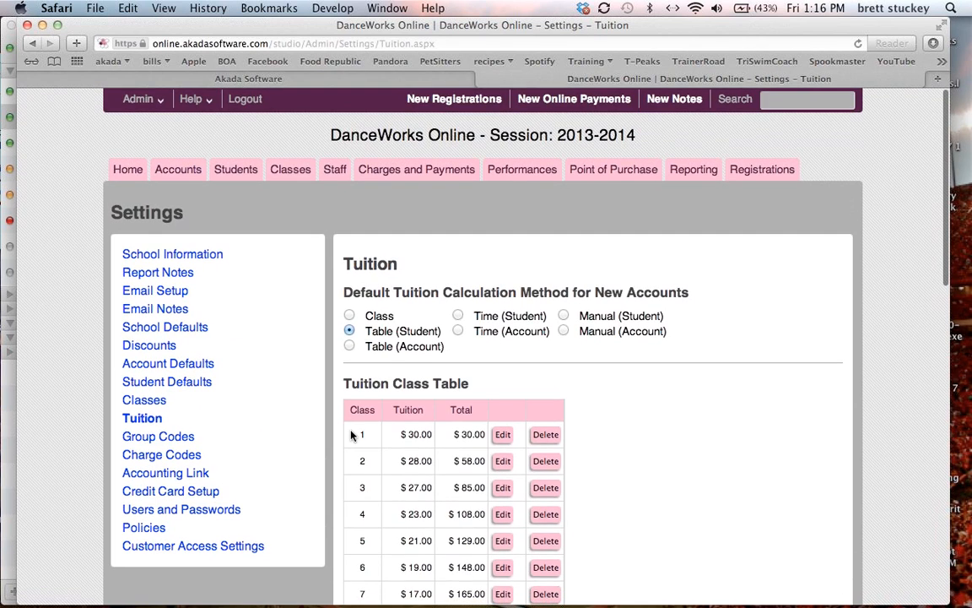
scroll(353, 423, "down", 10)
scroll(352, 434, "down", 11)
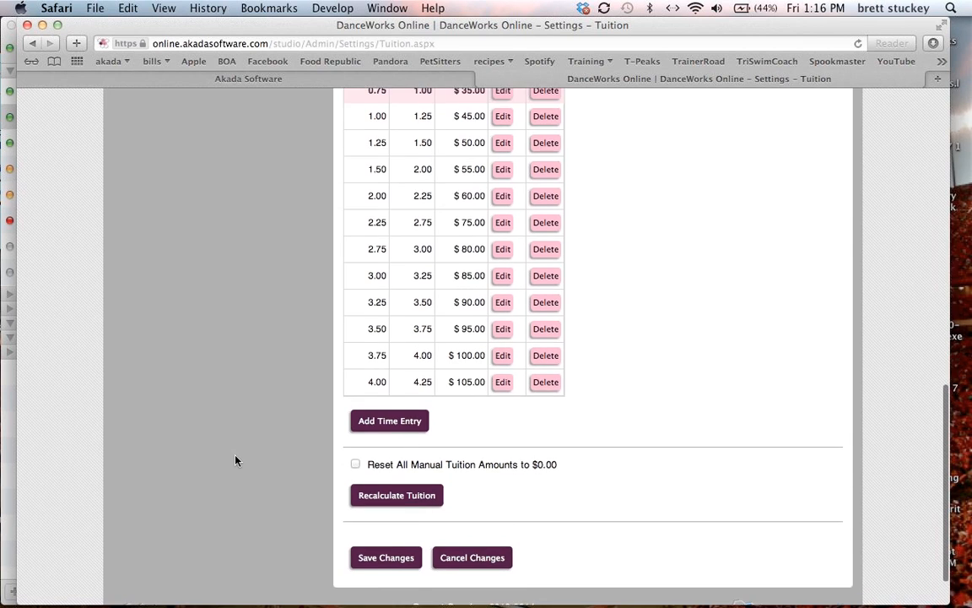
scroll(235, 460, "up", 10)
scroll(236, 460, "up", 3)
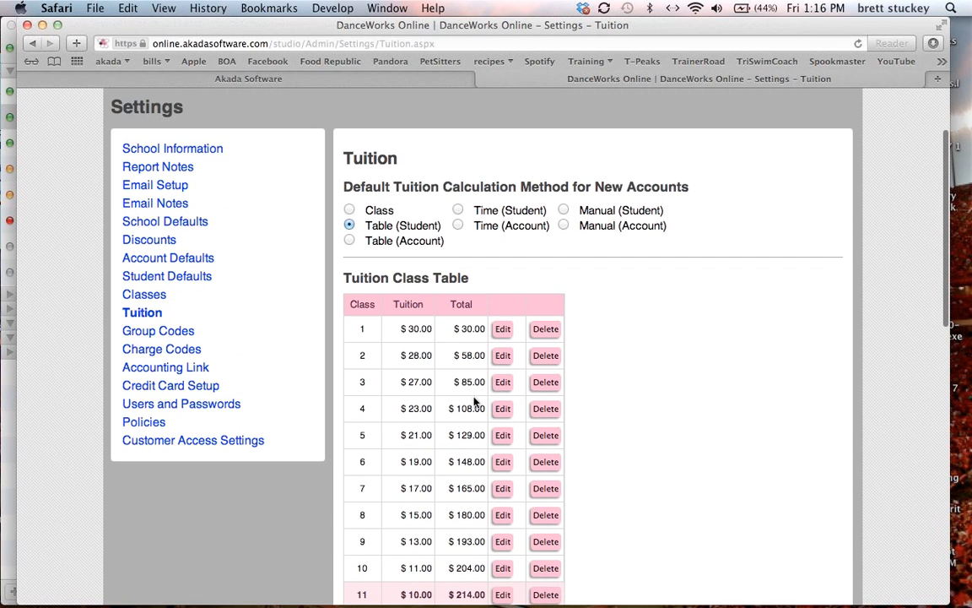
Step: Set the default tuition calculation method for new accounts to Time (Account) and check the rest of the Tuition settings
left_click(461, 228)
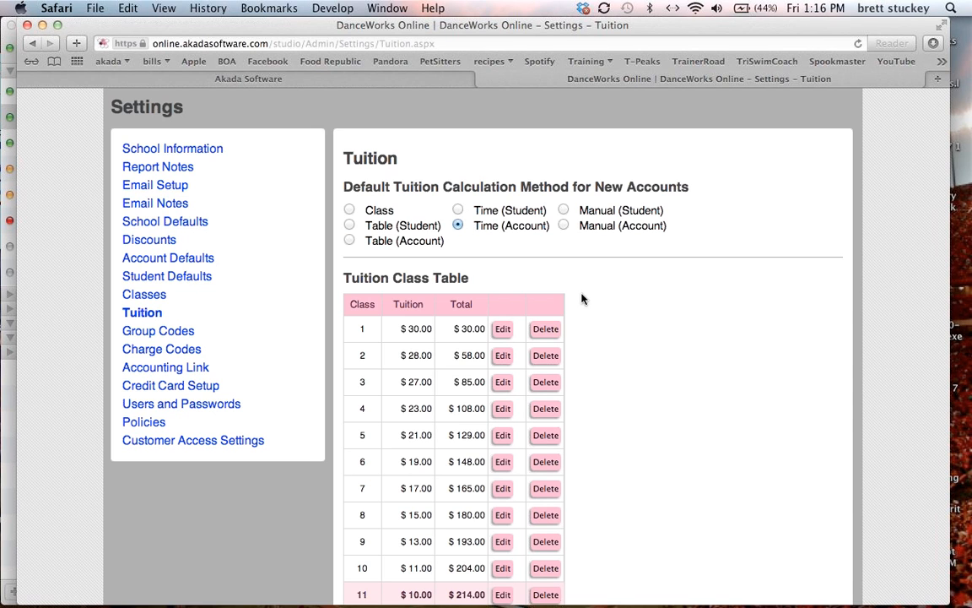
scroll(547, 275, "down", 5)
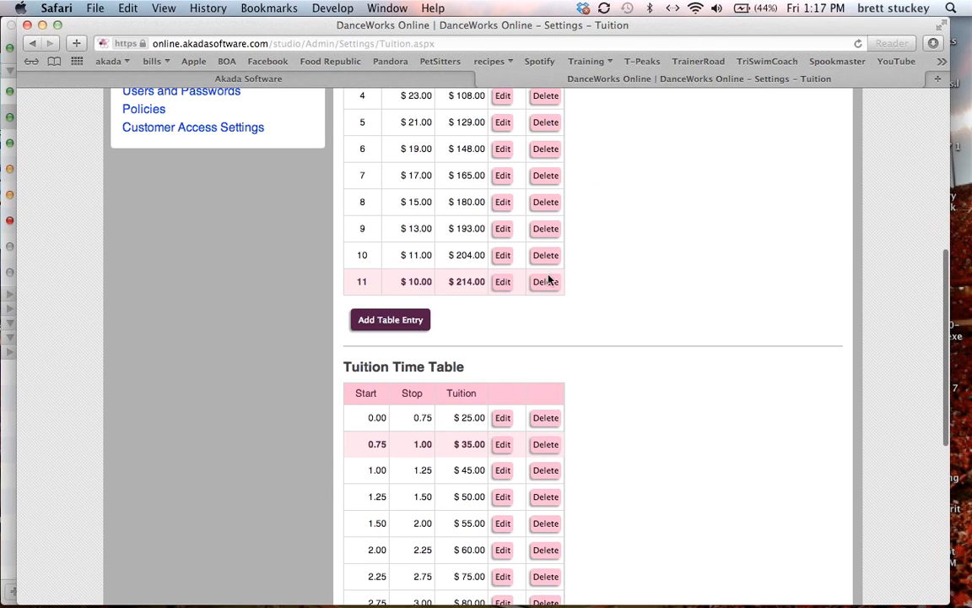
scroll(651, 343, "down", 6)
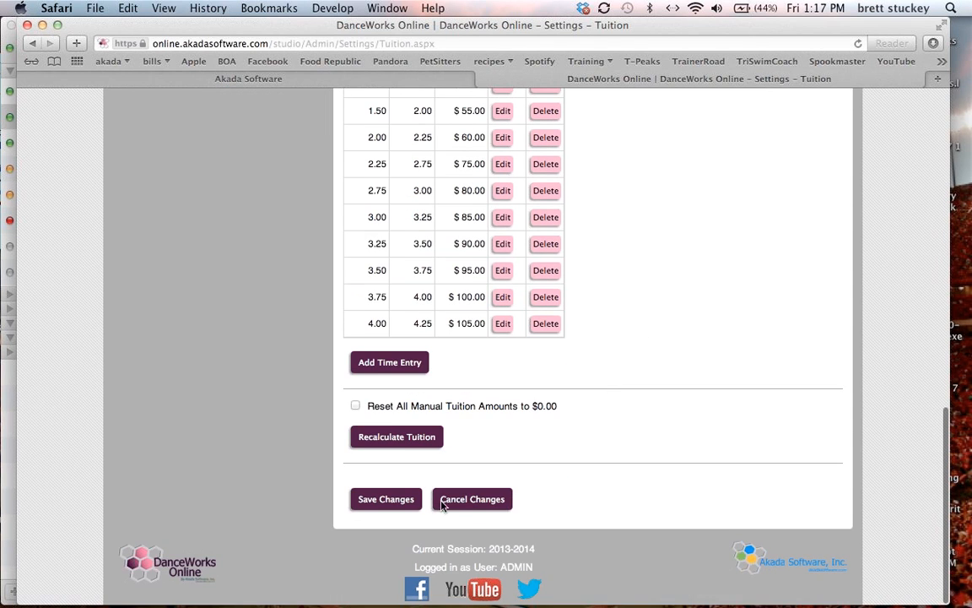
scroll(695, 399, "up", 5)
scroll(695, 402, "up", 10)
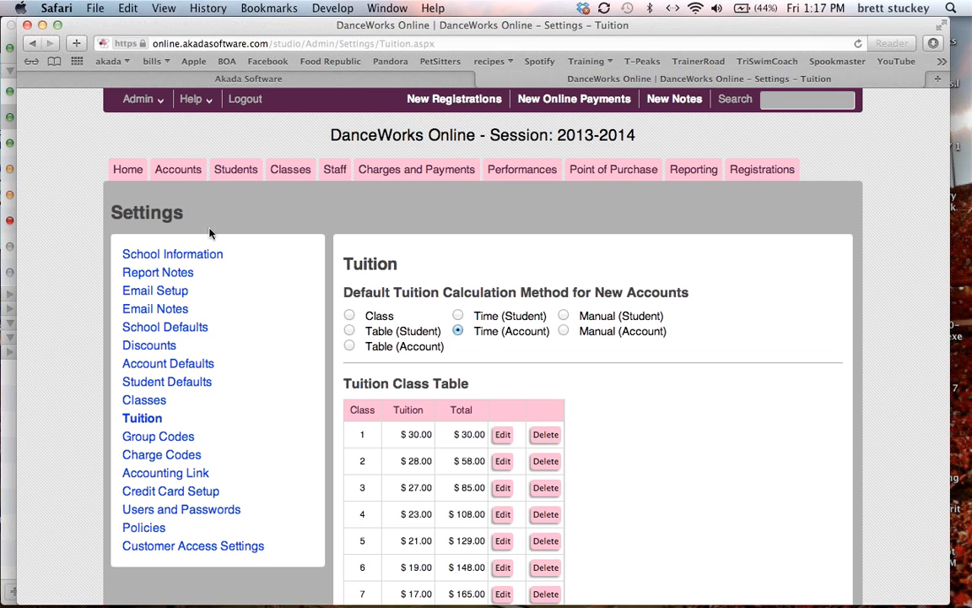
Step: Open the Clear Session Data page and review the options to clear for session 2013-2014
left_click(135, 98)
left_click(144, 119)
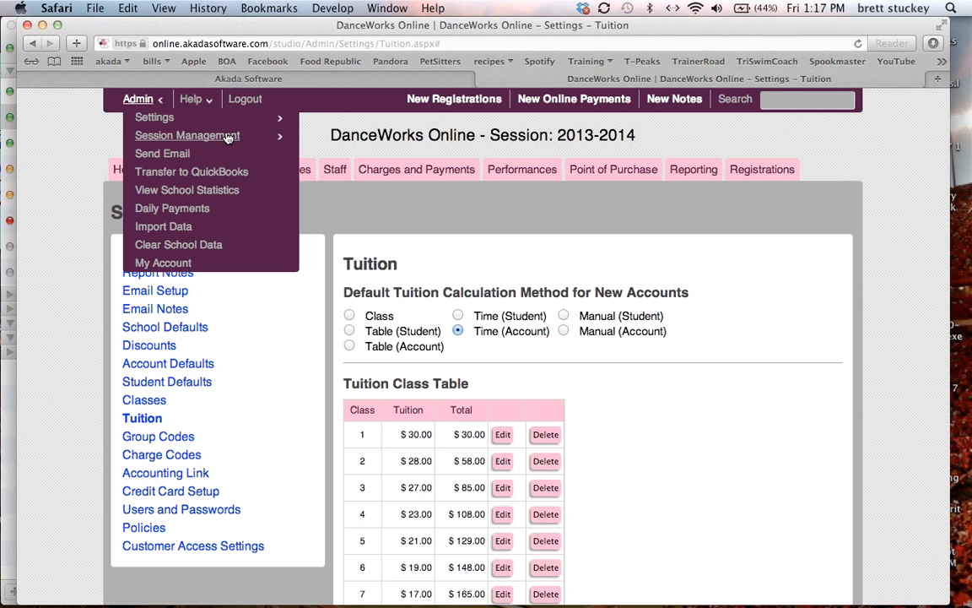
left_click(222, 137)
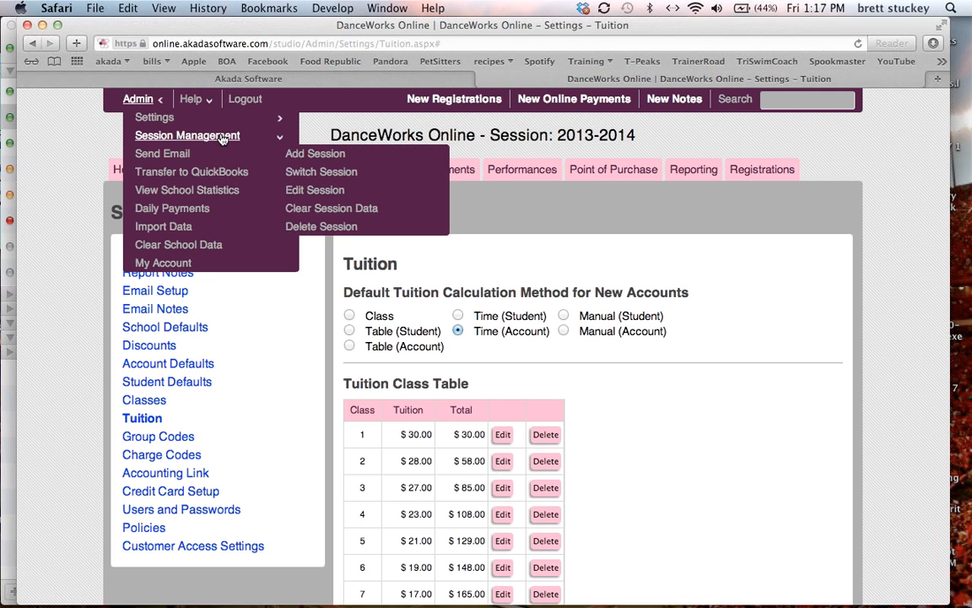
left_click(297, 211)
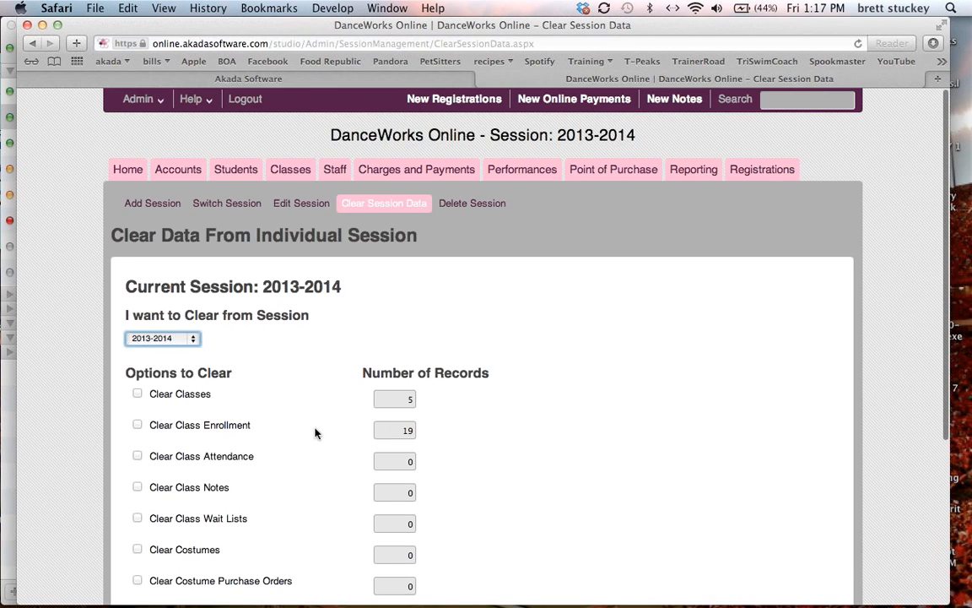
scroll(315, 432, "down", 5)
scroll(316, 432, "up", 5)
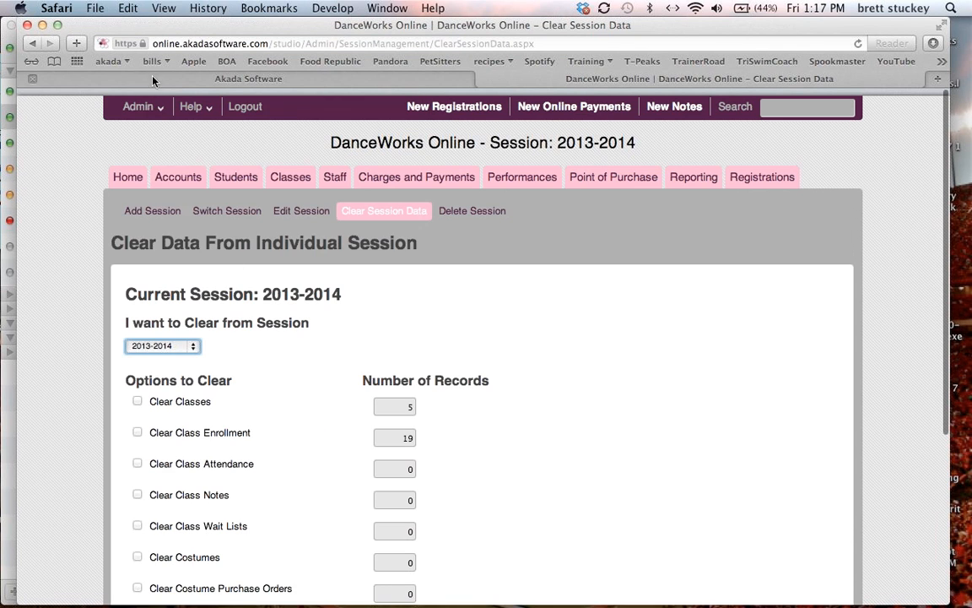
Step: Open the Clear School Data page and review its clearing options and the Reset Billing Options for tuition calculation and billing frequency
mouse_move(141, 106)
left_click(144, 124)
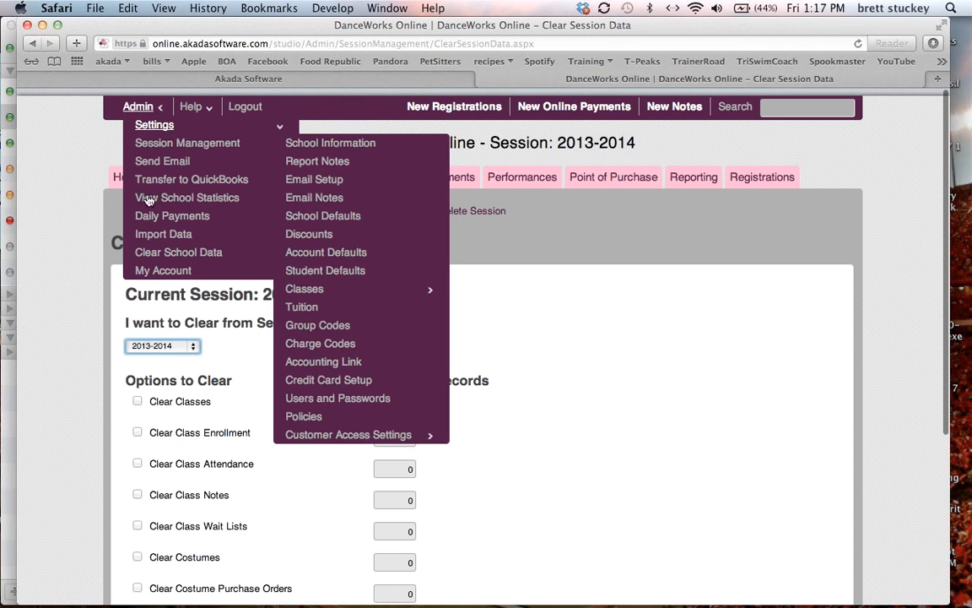
left_click(168, 253)
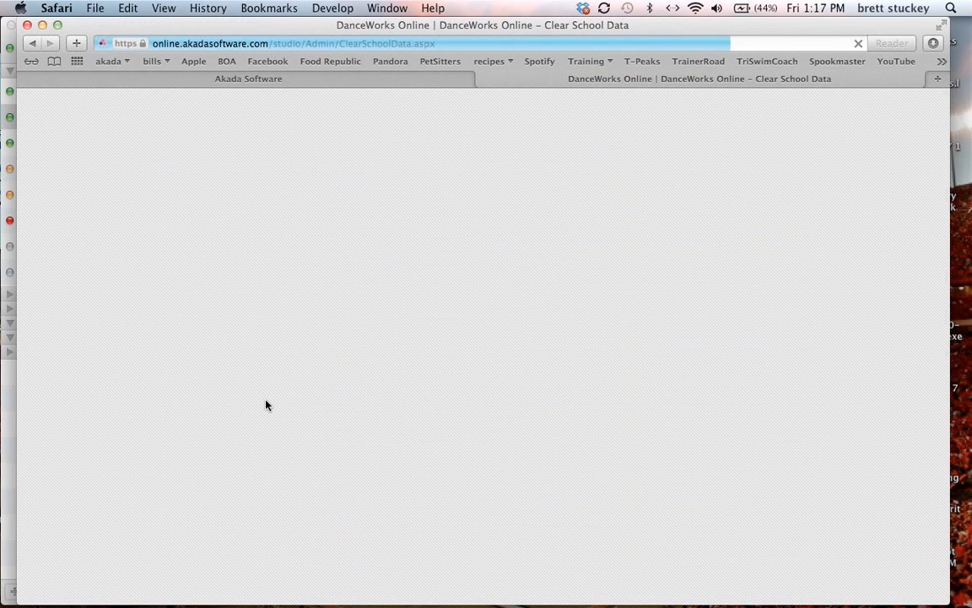
scroll(266, 405, "down", 5)
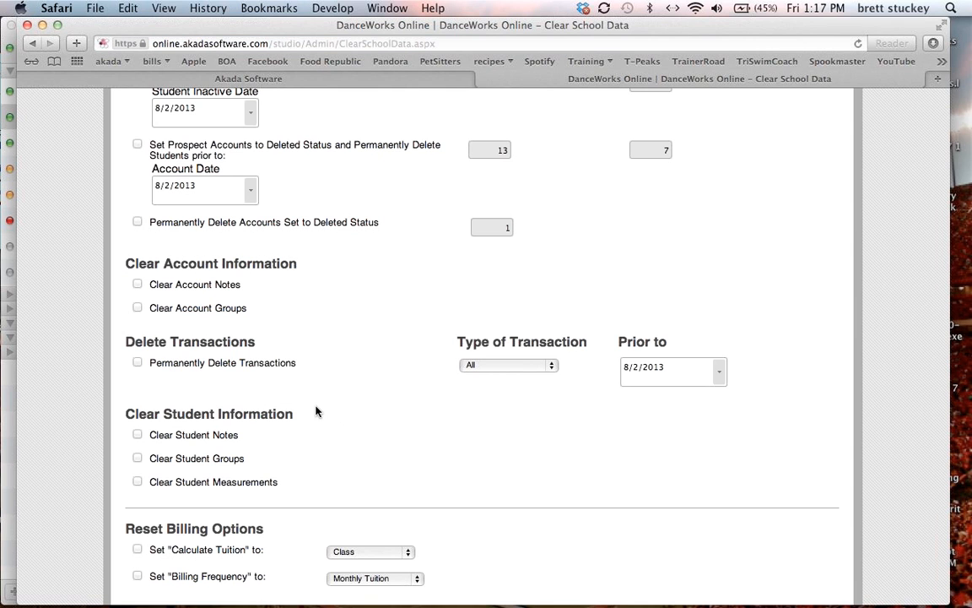
scroll(339, 412, "down", 3)
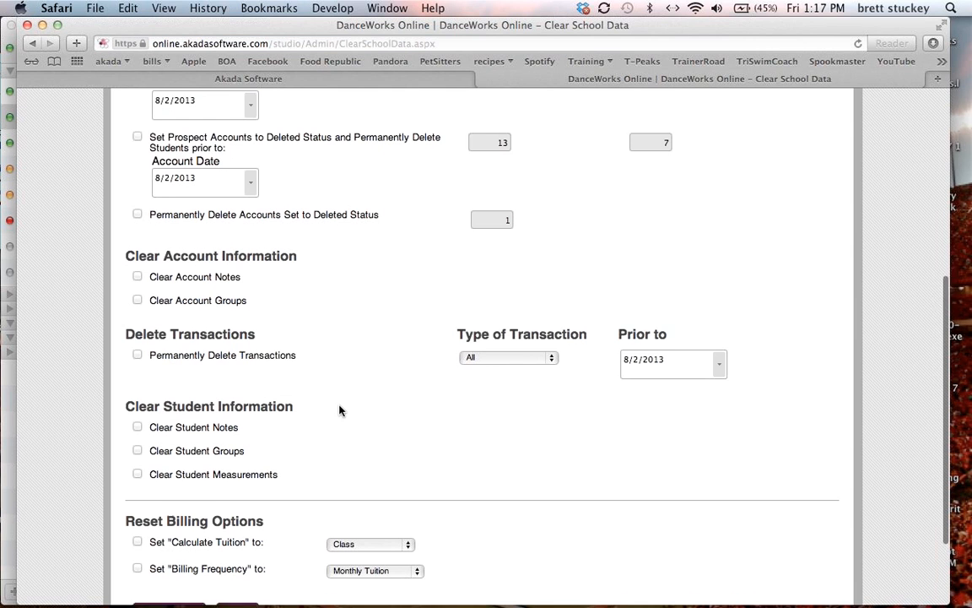
scroll(291, 394, "up", 10)
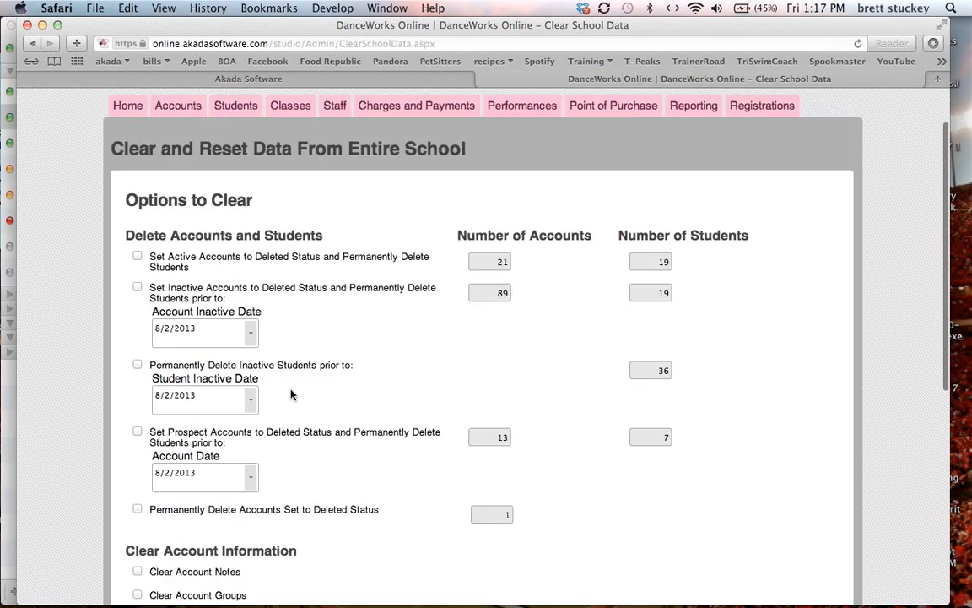
mouse_move(139, 99)
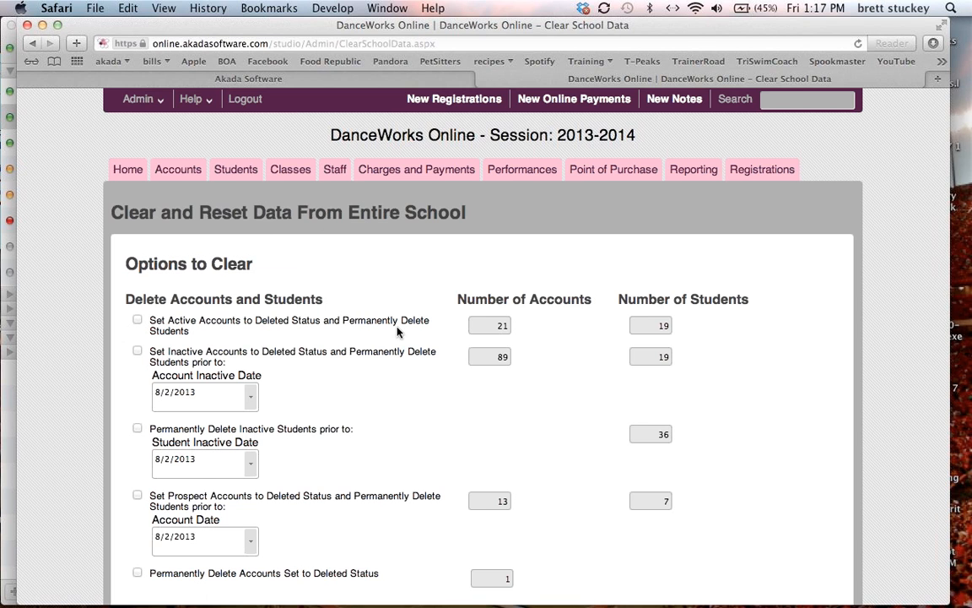
scroll(399, 332, "down", 10)
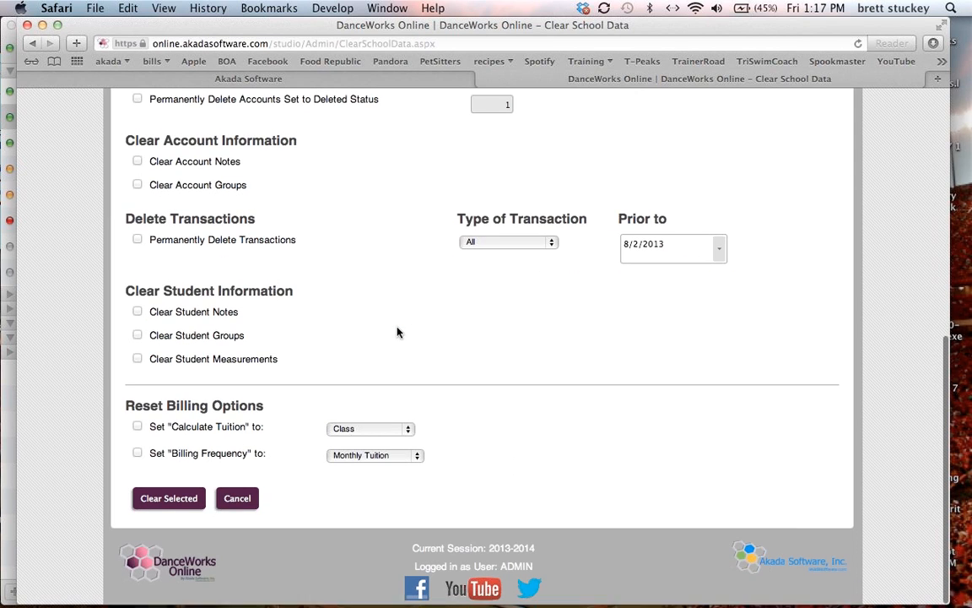
Step: Tick the Calculate Tuition reset, review its available methods, and leave the Clear School Data page without clearing anything
left_click(138, 428)
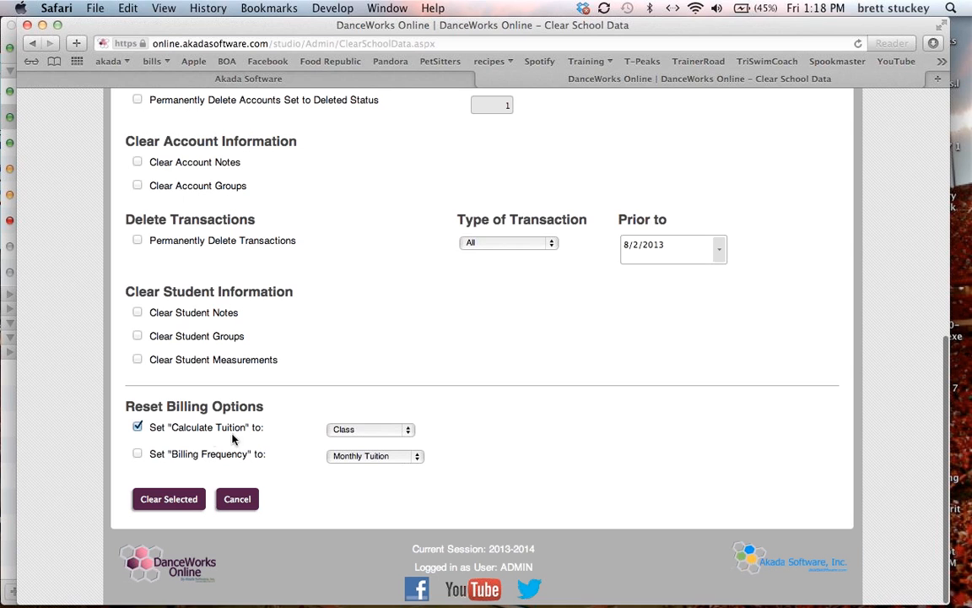
left_click(352, 433)
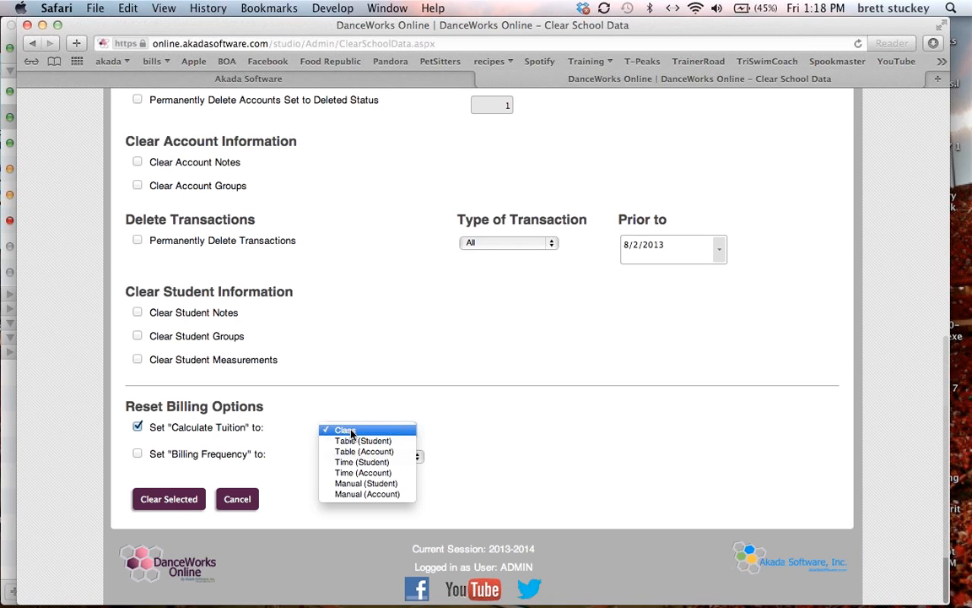
left_click(425, 376)
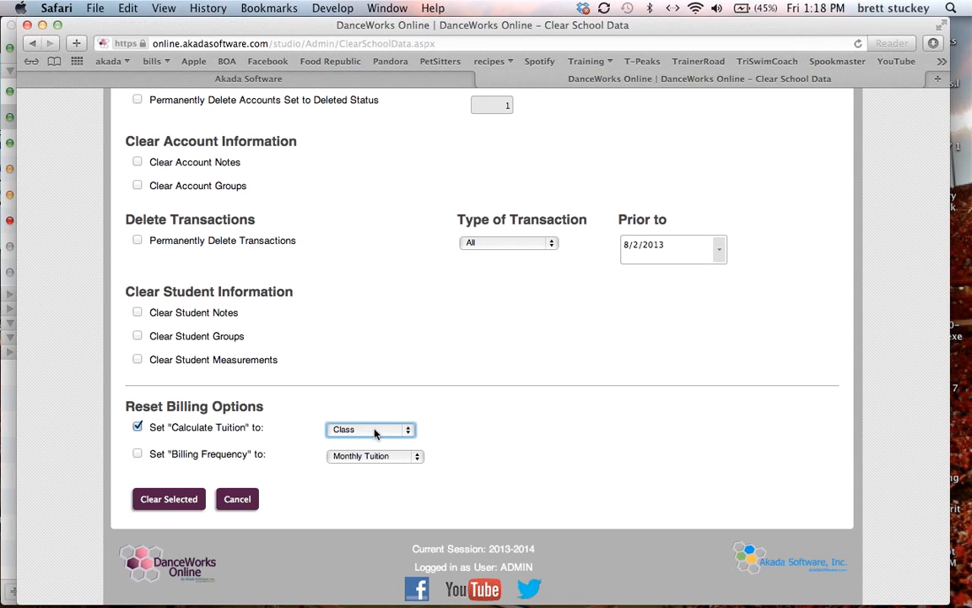
left_click(237, 499)
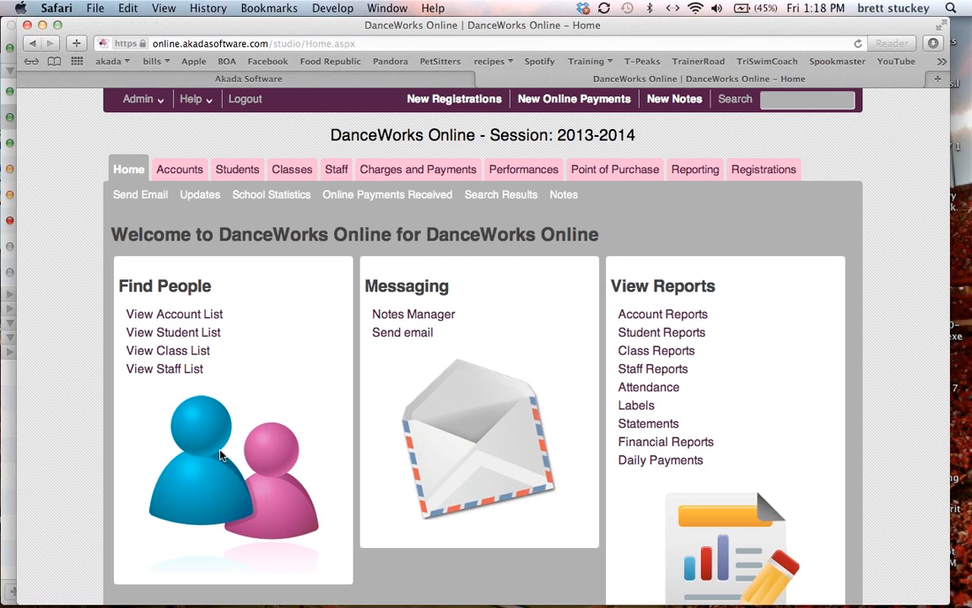
Step: Open the first account in the Account List and check its tuition calculation method and the tuition of its students
left_click(173, 170)
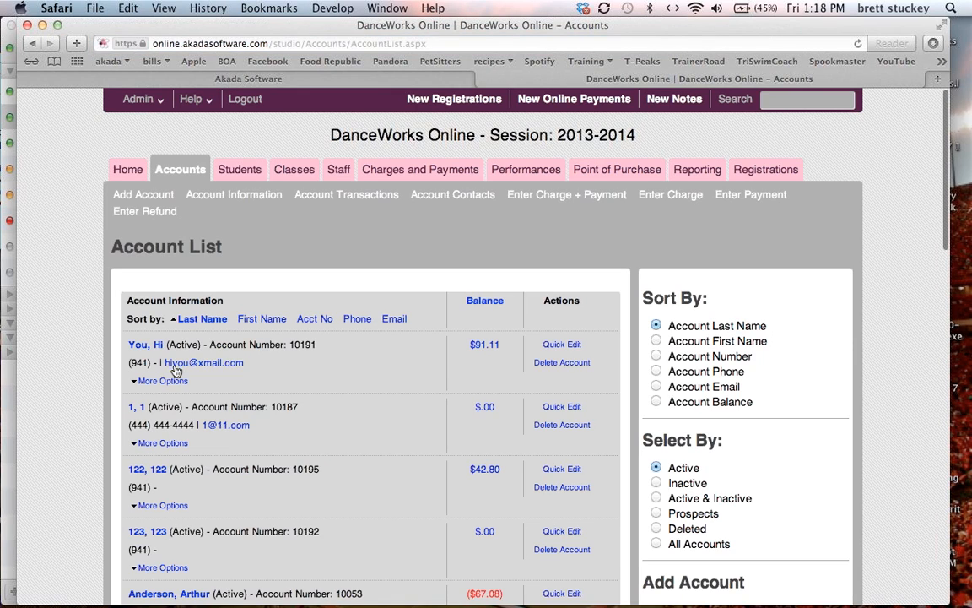
left_click(152, 350)
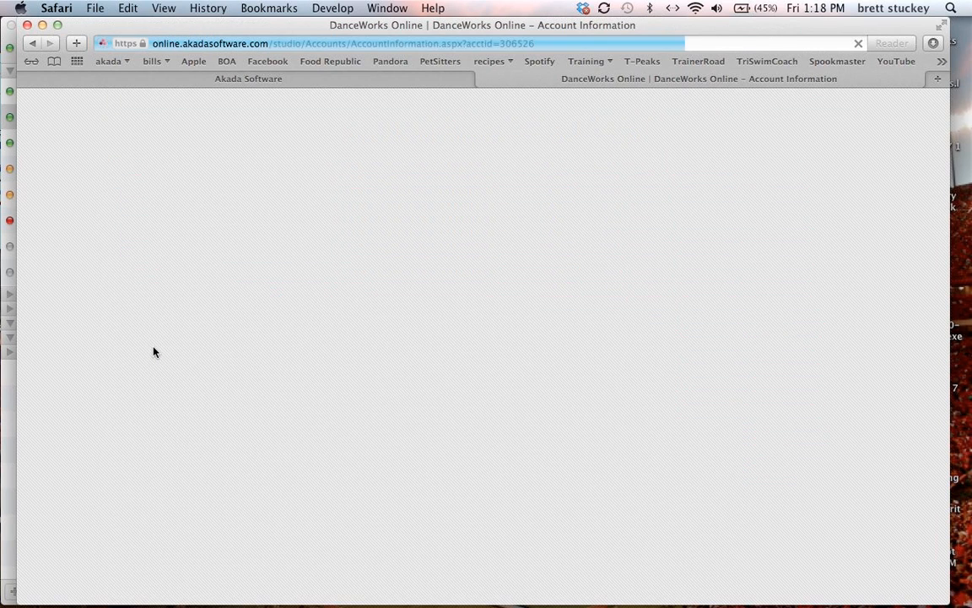
scroll(102, 506, "down", 10)
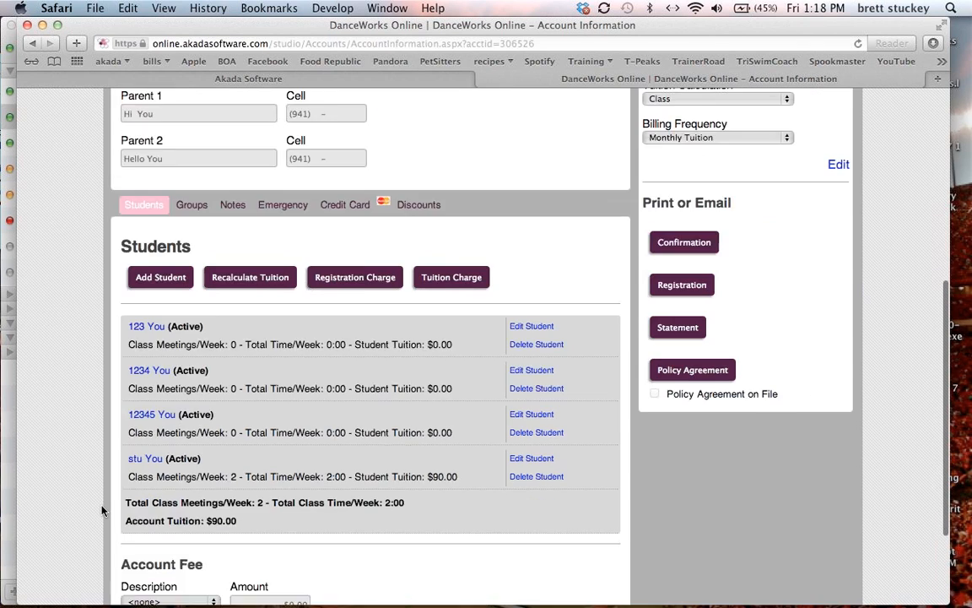
scroll(458, 350, "up", 5)
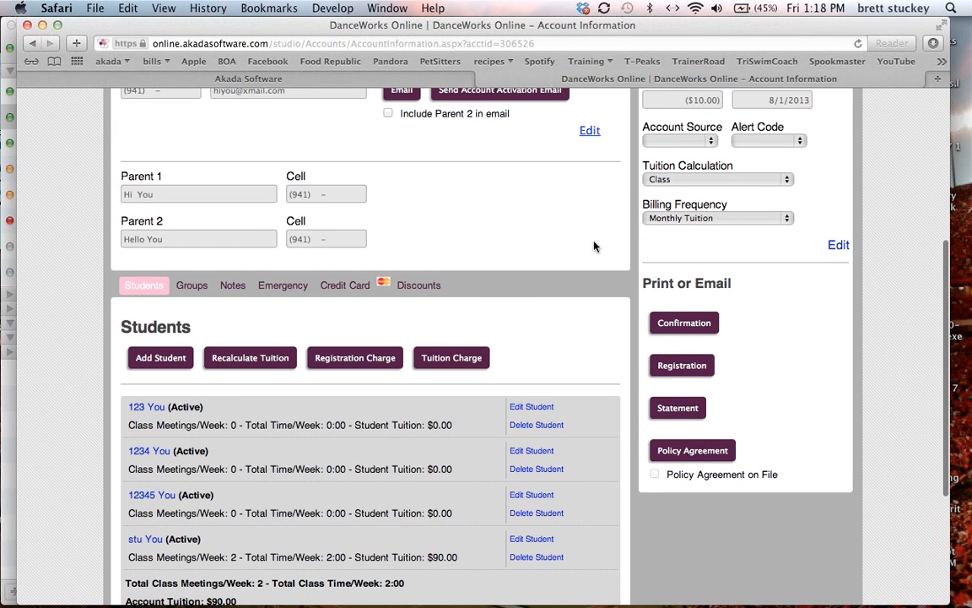
scroll(594, 246, "down", 3)
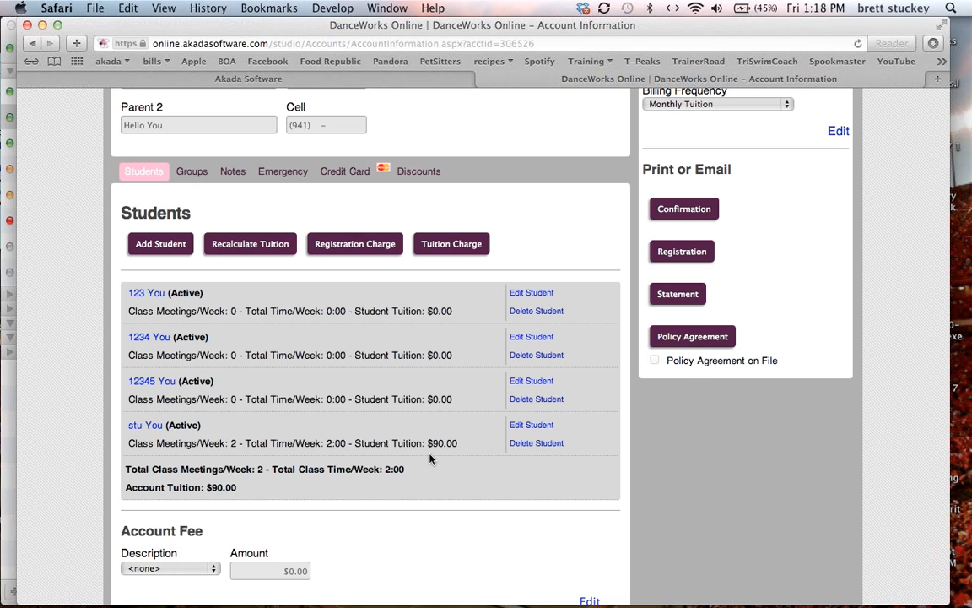
Step: Open the last student listed on the account and examine the enrolled classes and their tuition
left_click(145, 425)
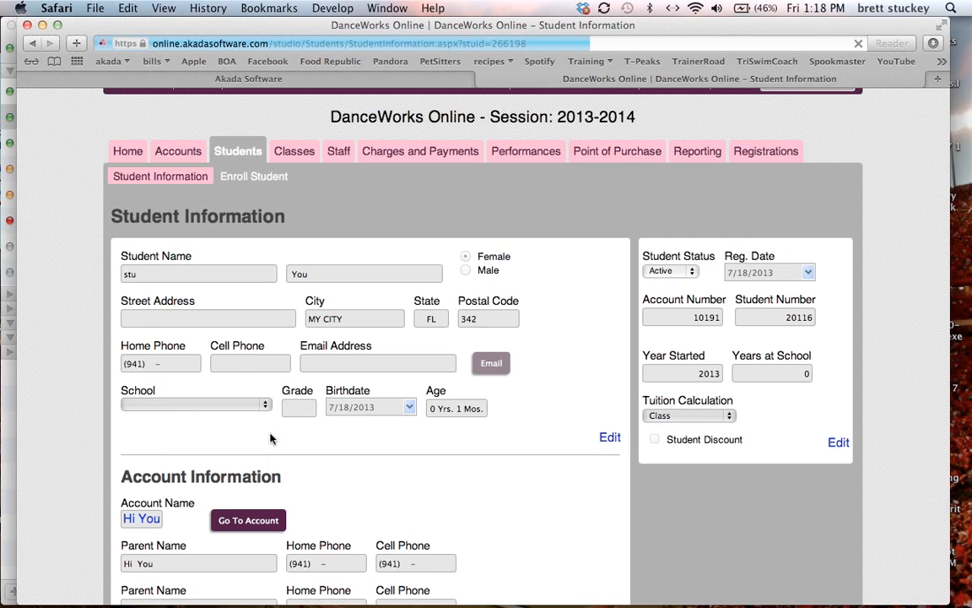
scroll(521, 445, "down", 10)
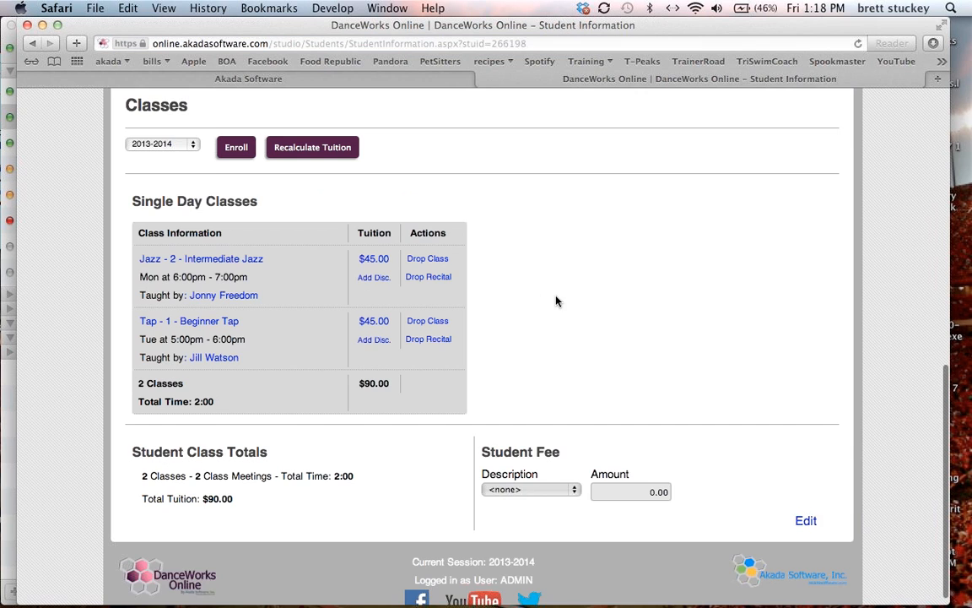
scroll(556, 302, "up", 5)
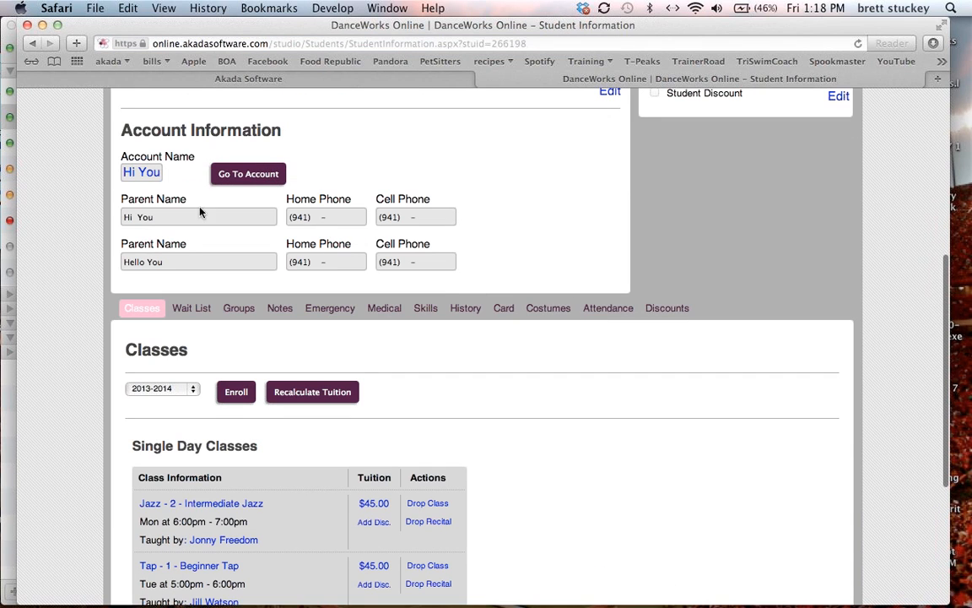
Step: Return to the student's account, set its Tuition Calculation to Time (Student), and save the change
left_click(138, 172)
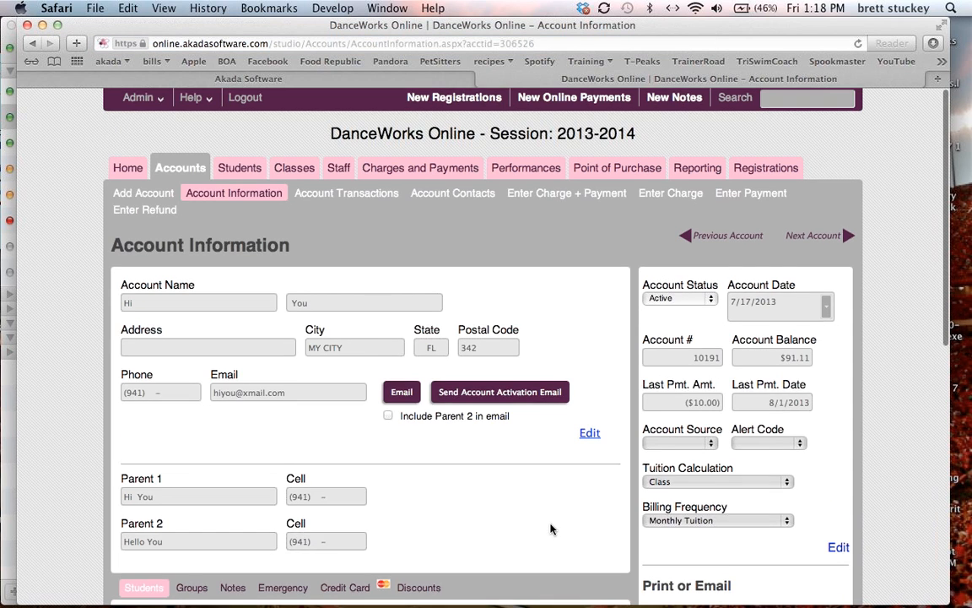
scroll(558, 527, "down", 1)
left_click(839, 509)
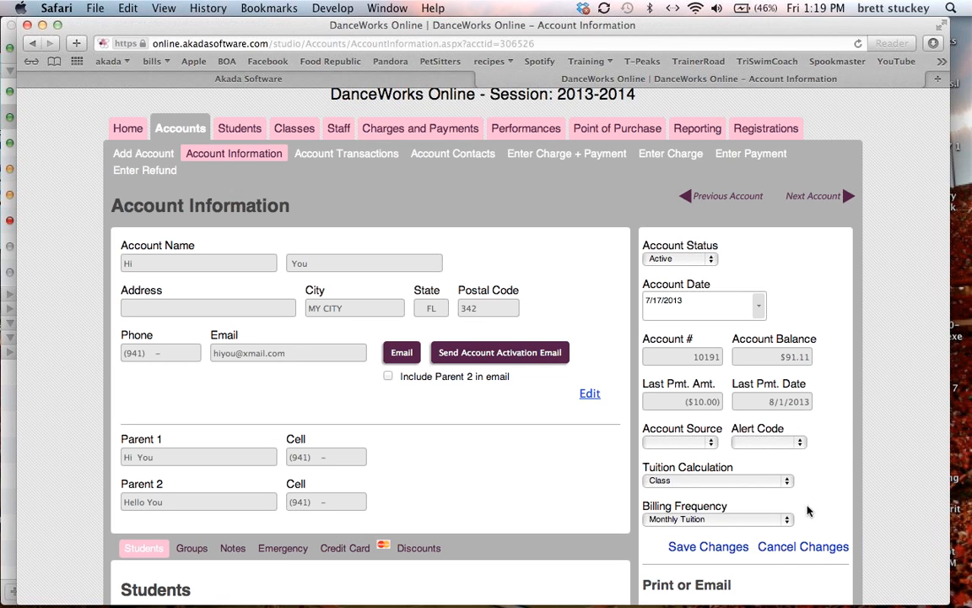
left_click(764, 480)
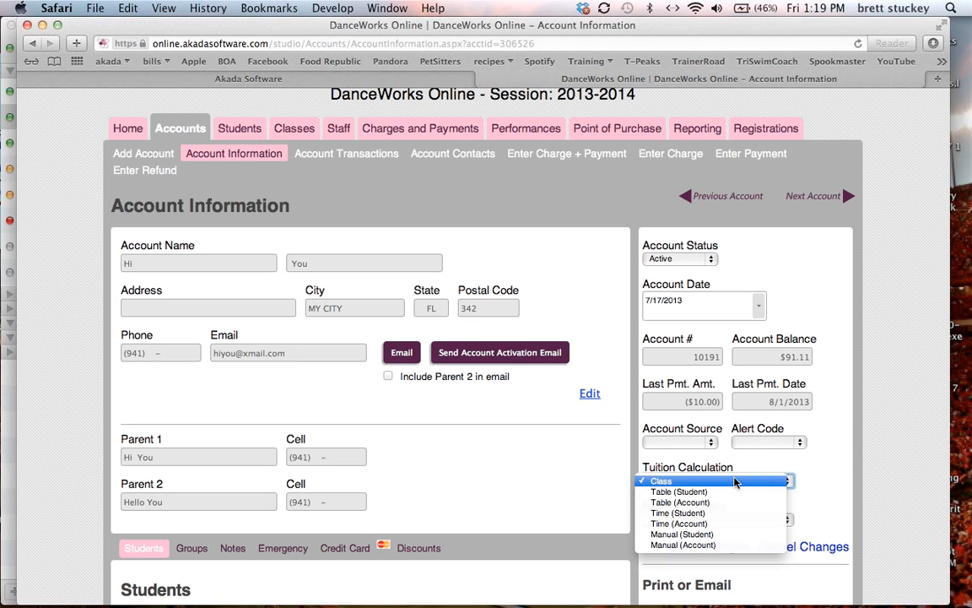
left_click(684, 513)
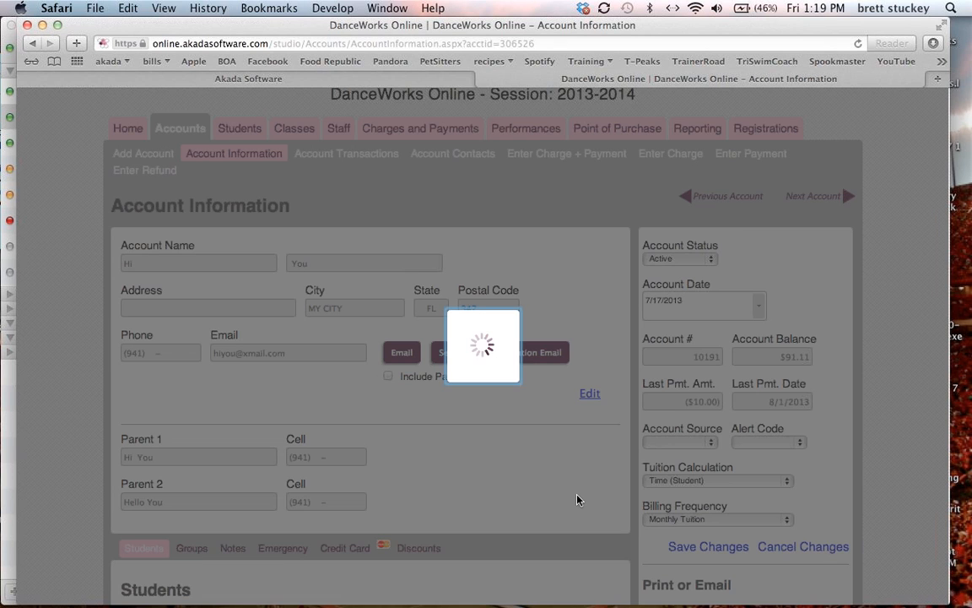
scroll(577, 500, "down", 1)
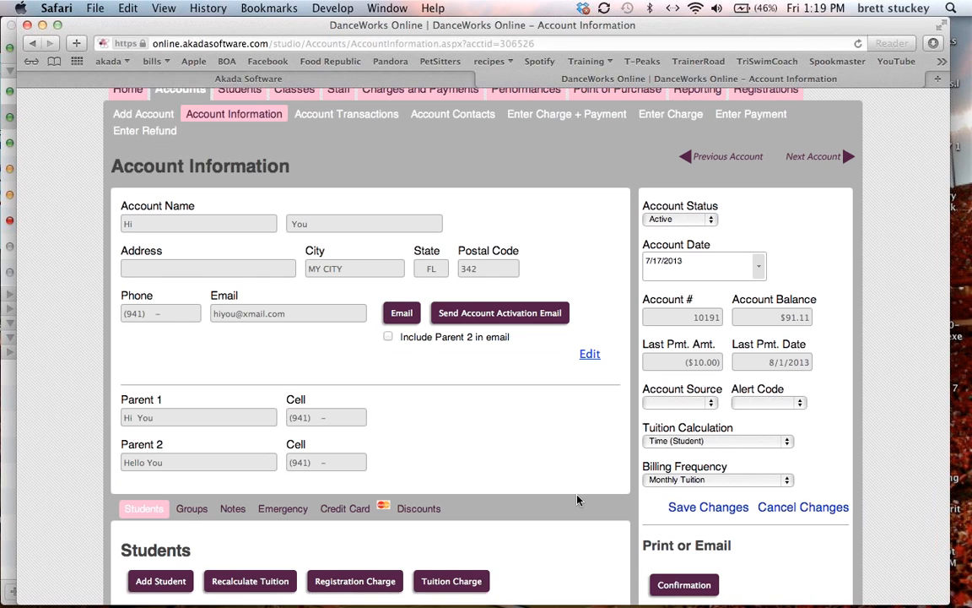
scroll(577, 501, "down", 1)
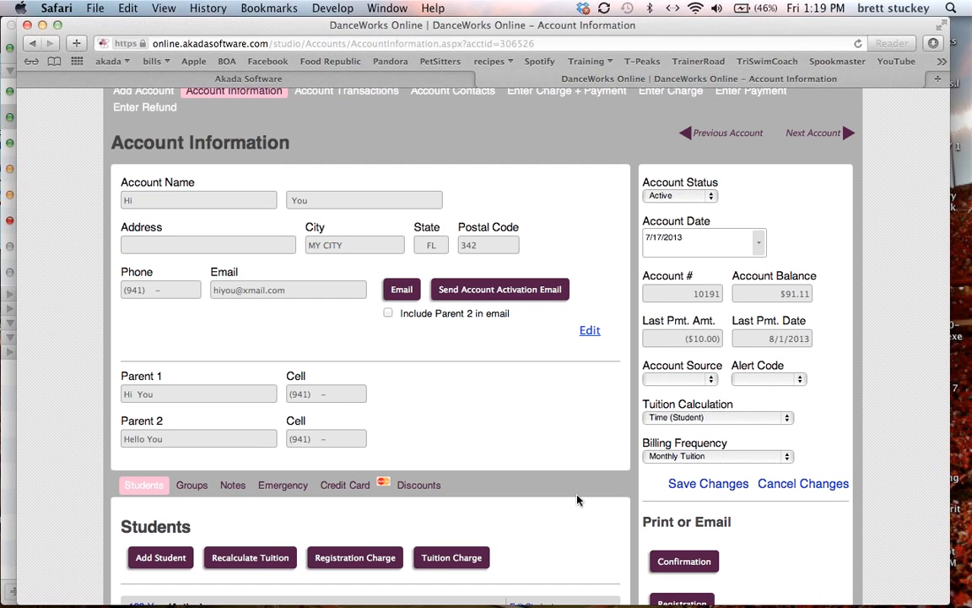
scroll(577, 501, "down", 2)
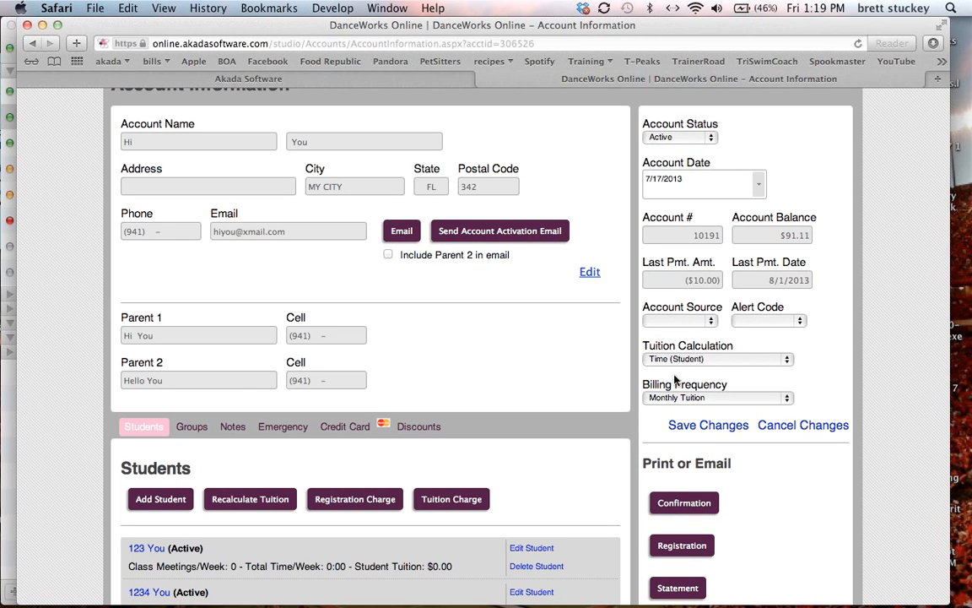
left_click(673, 428)
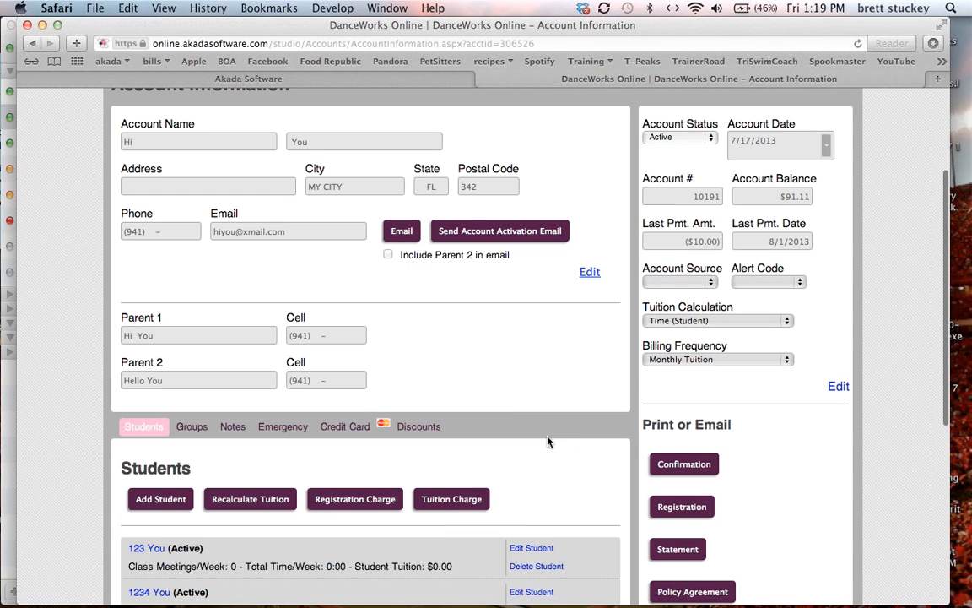
Step: Recalculate the tuition for the account's students and check the student and account totals
scroll(547, 441, "down", 5)
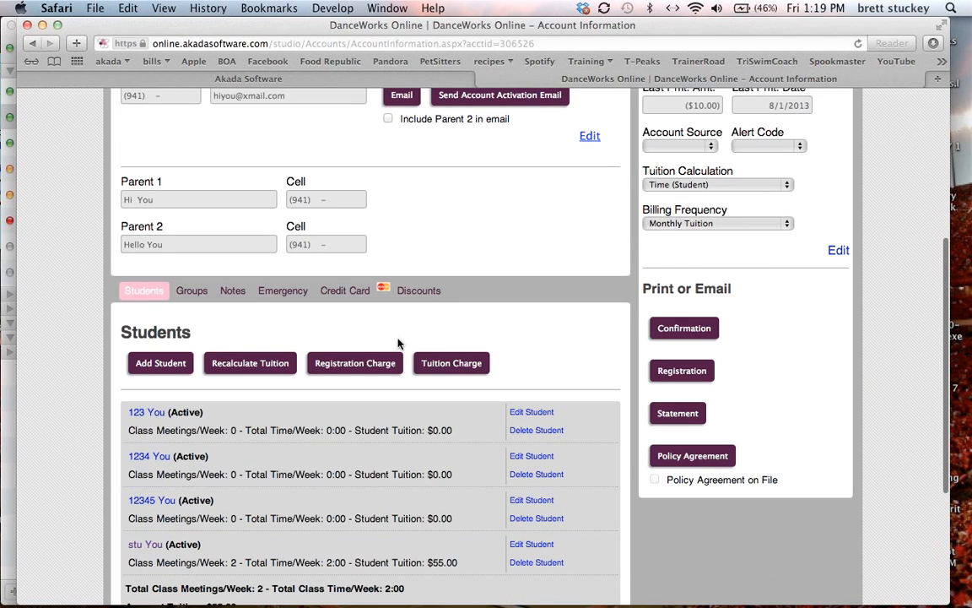
left_click(267, 368)
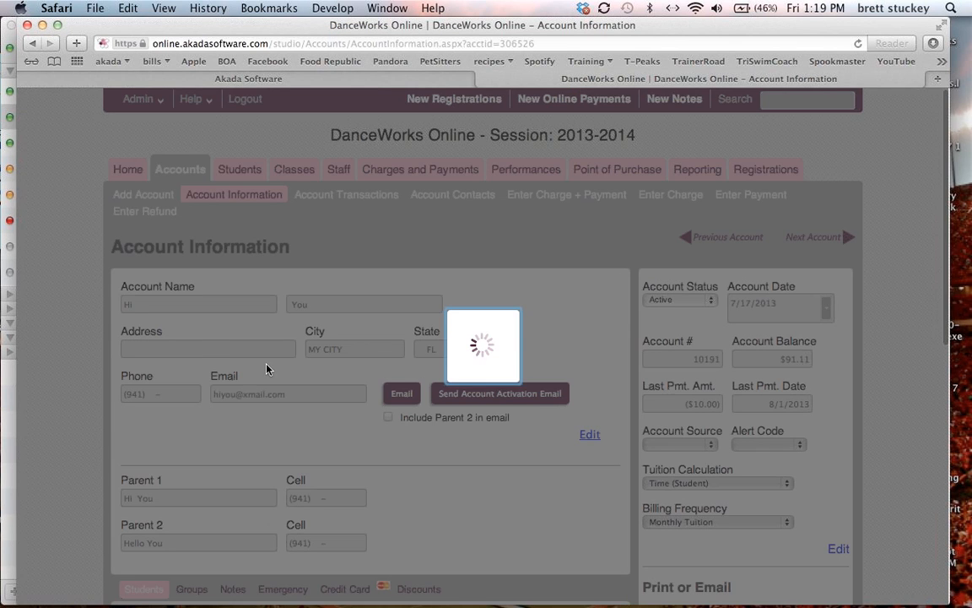
scroll(498, 499, "down", 2)
scroll(498, 499, "down", 1)
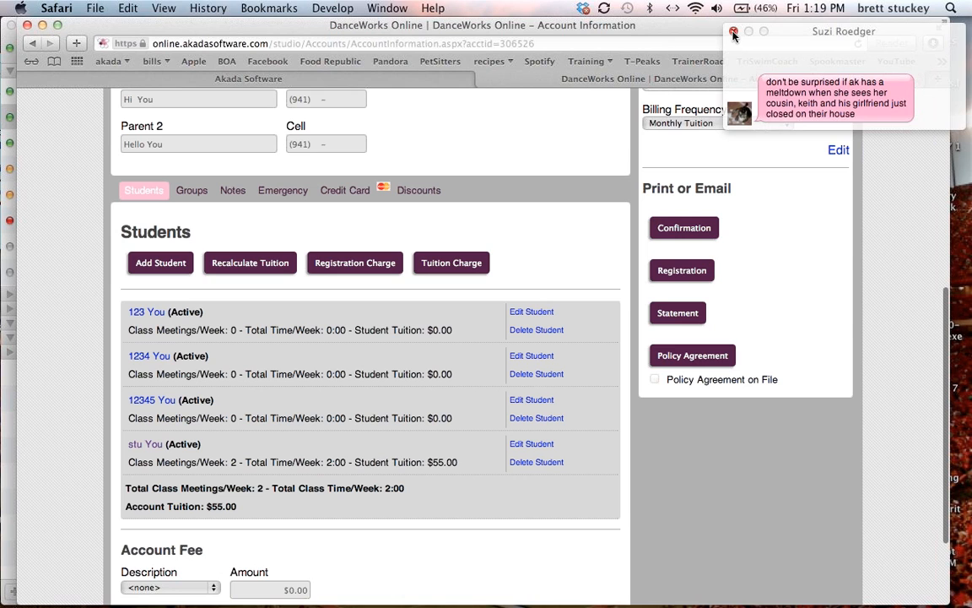
Step: Close the incoming chat message and quit iChat
left_click(733, 33)
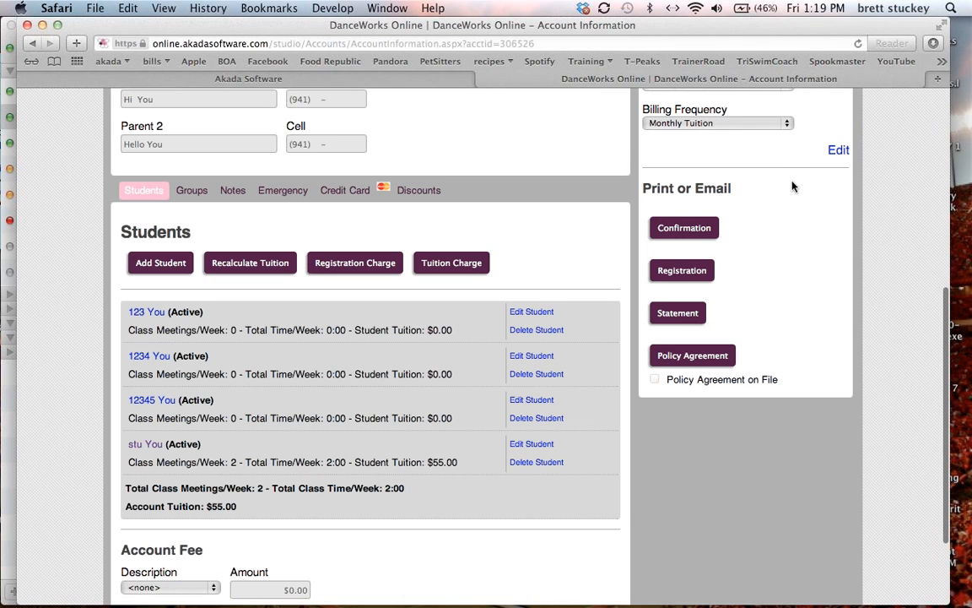
left_click(2, 479)
left_click(53, 7)
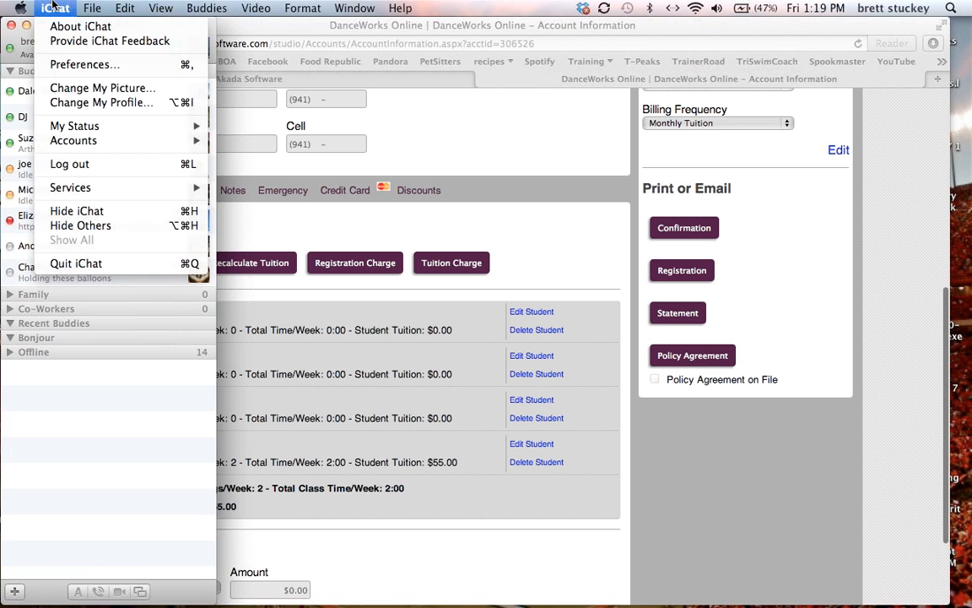
left_click(76, 263)
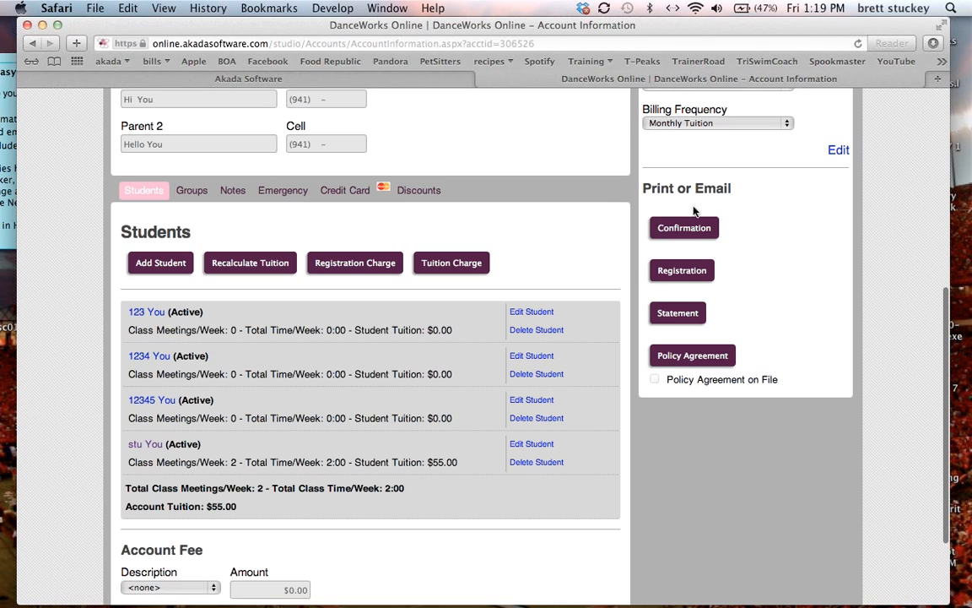
Step: Set the account's Tuition Calculation to Table (Student), save the change, and check the tuition of its students
scroll(735, 191, "up", 4)
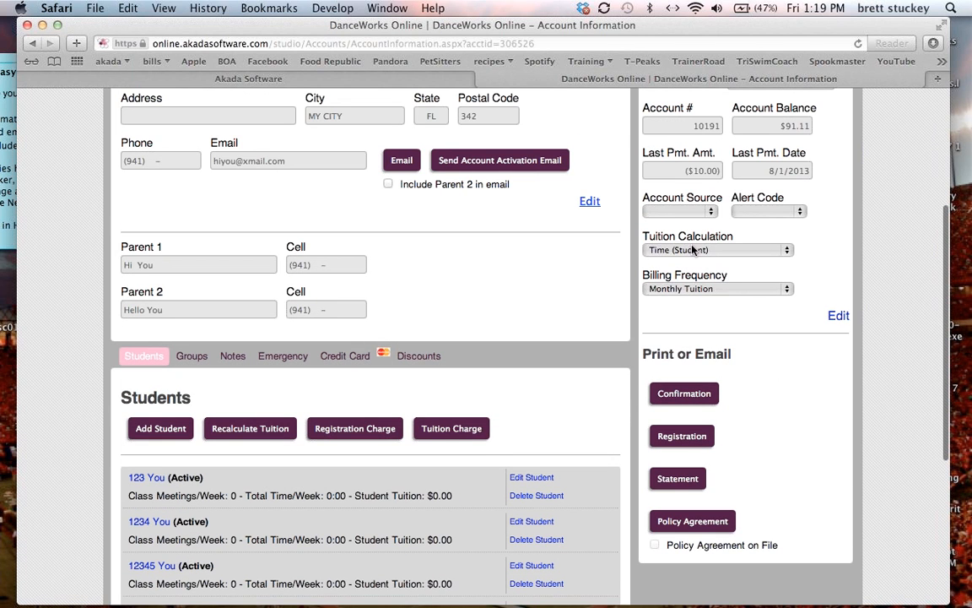
left_click(838, 316)
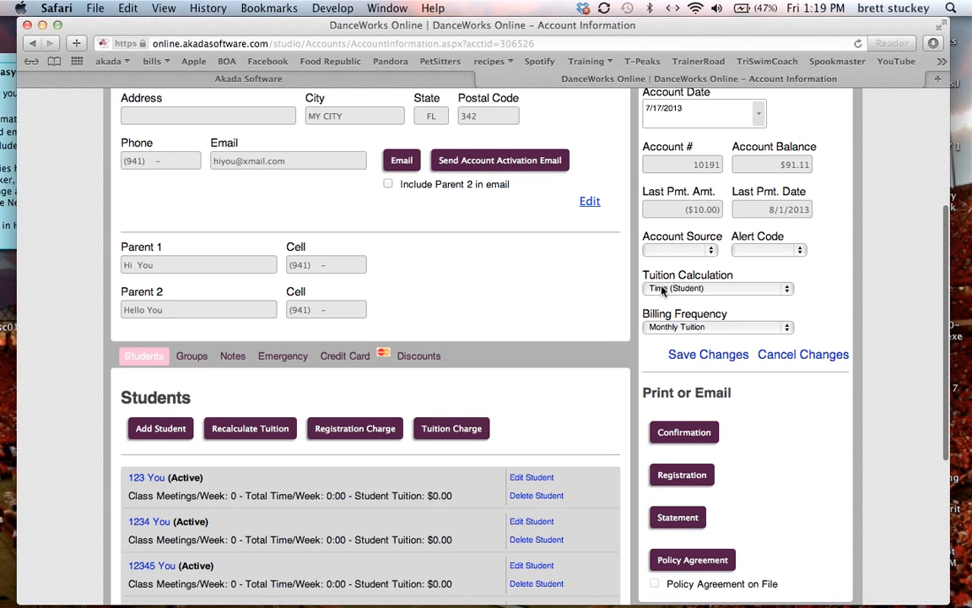
left_click(663, 290)
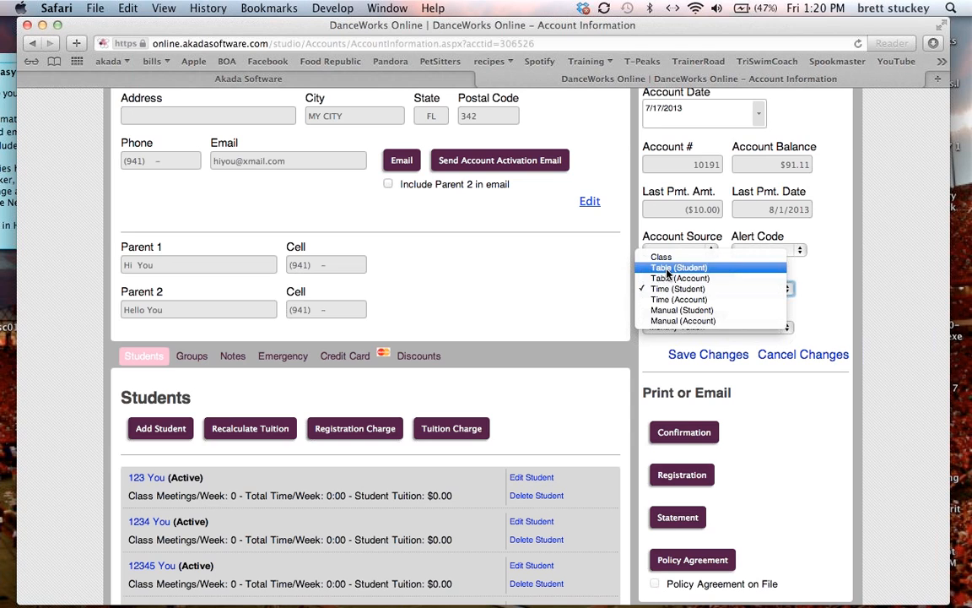
left_click(667, 268)
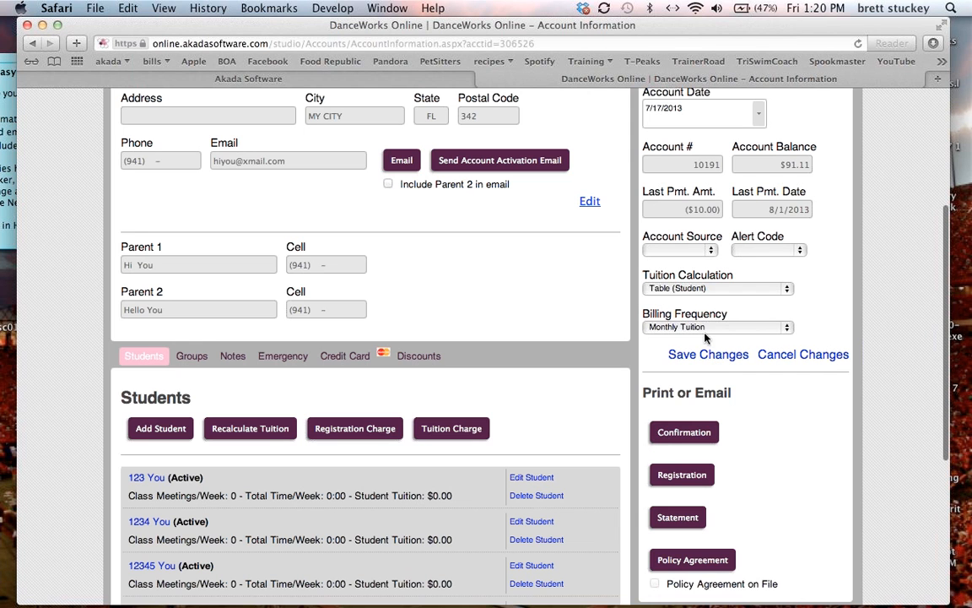
left_click(690, 359)
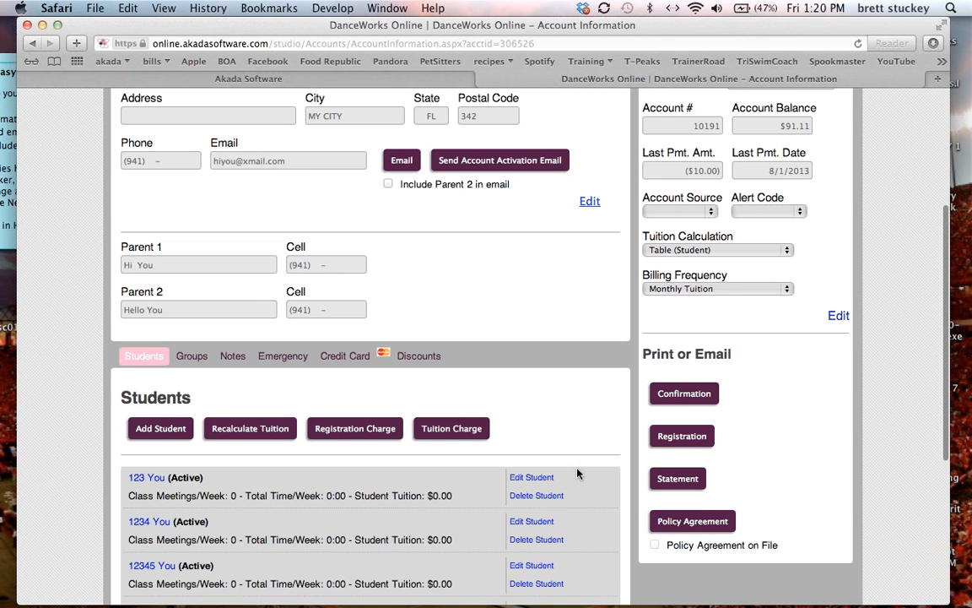
scroll(577, 474, "down", 3)
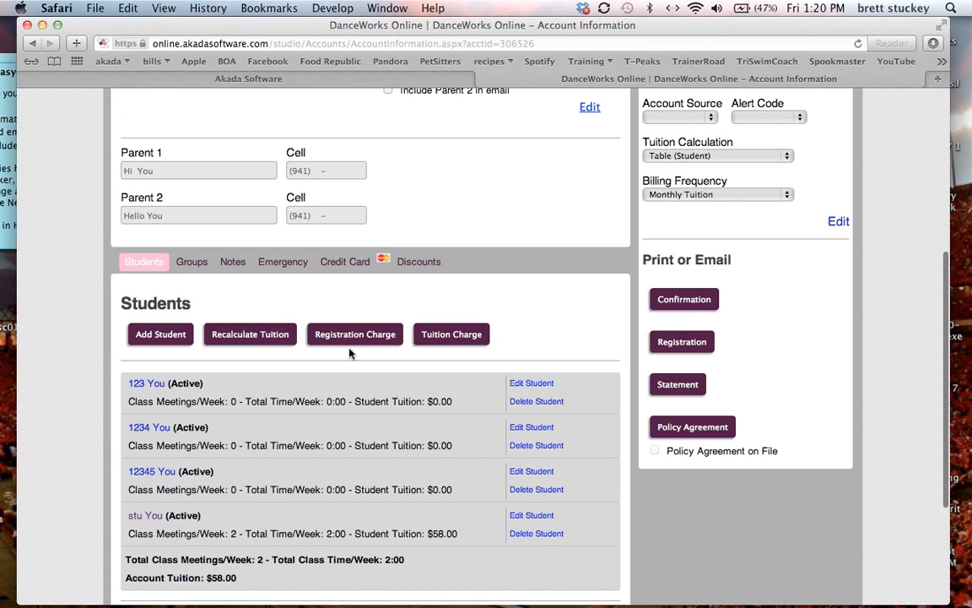
left_click(244, 338)
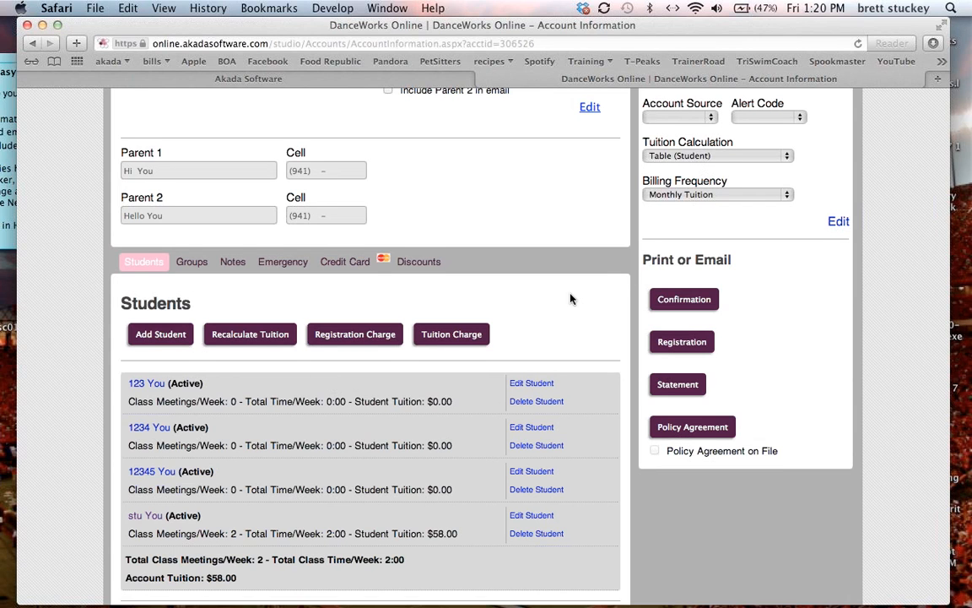
Step: Set the account's Tuition Calculation to Manual (Account), check its Account Tuition amount, and save the change
scroll(570, 299, "down", 1)
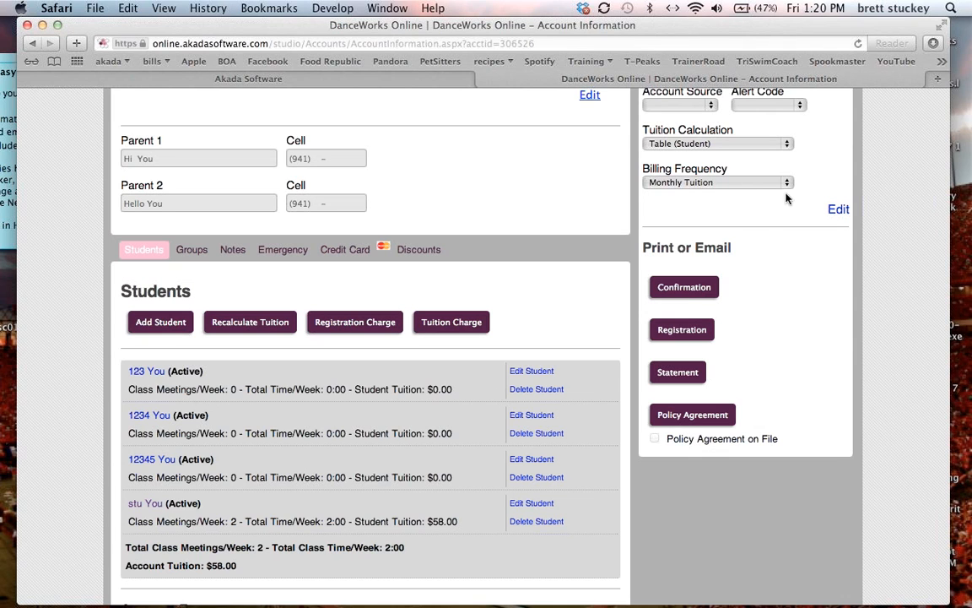
left_click(833, 212)
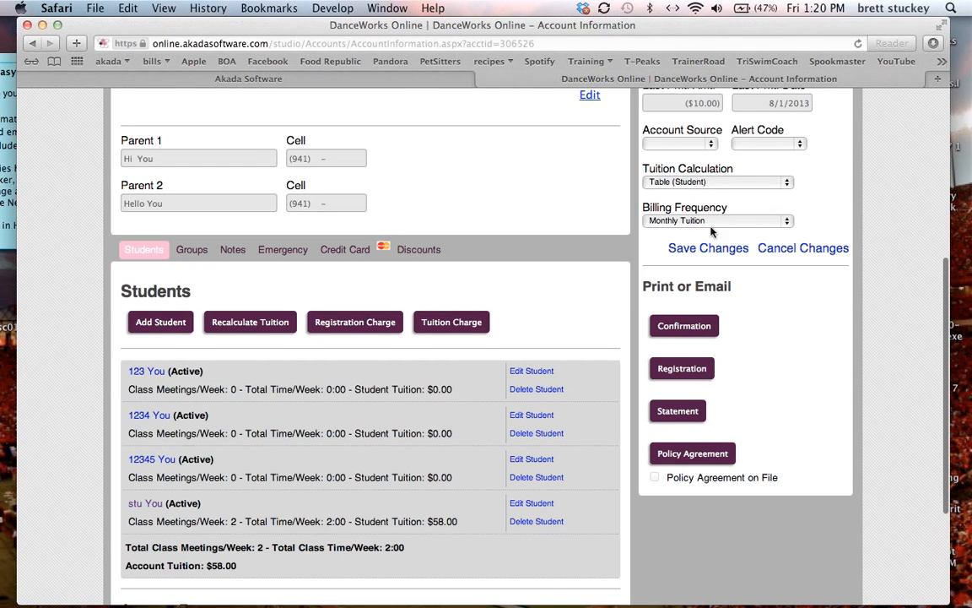
left_click(712, 181)
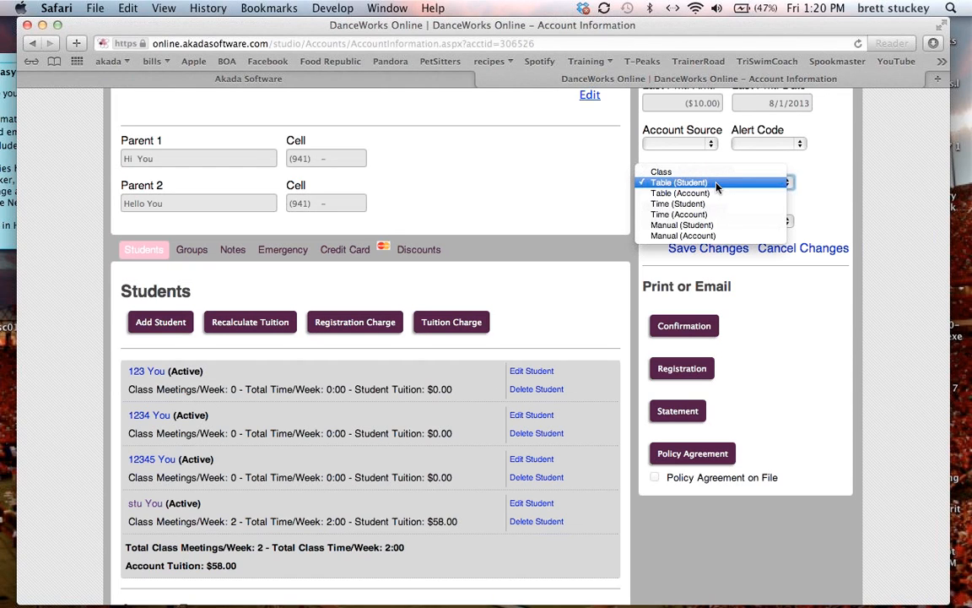
left_click(679, 226)
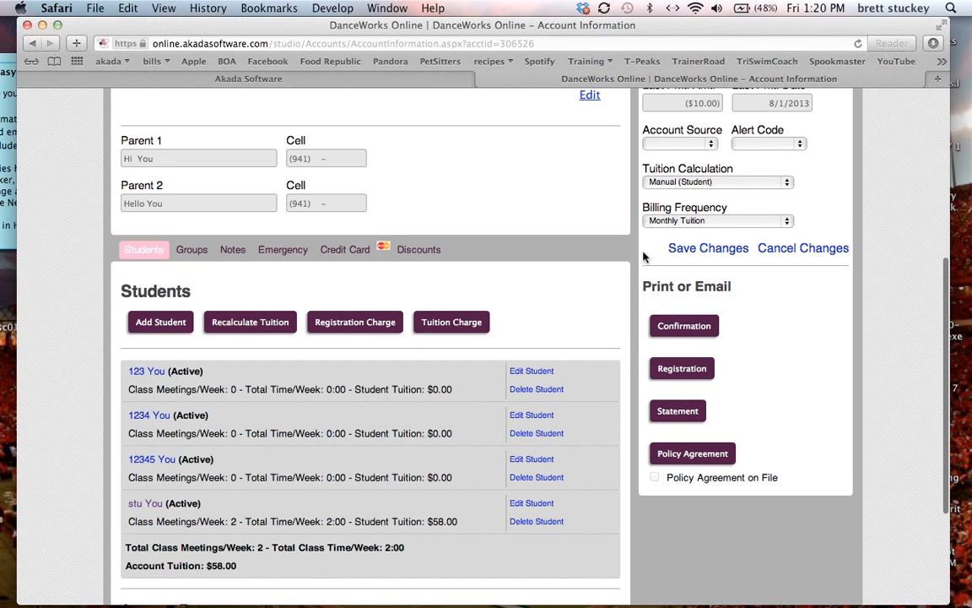
left_click(788, 184)
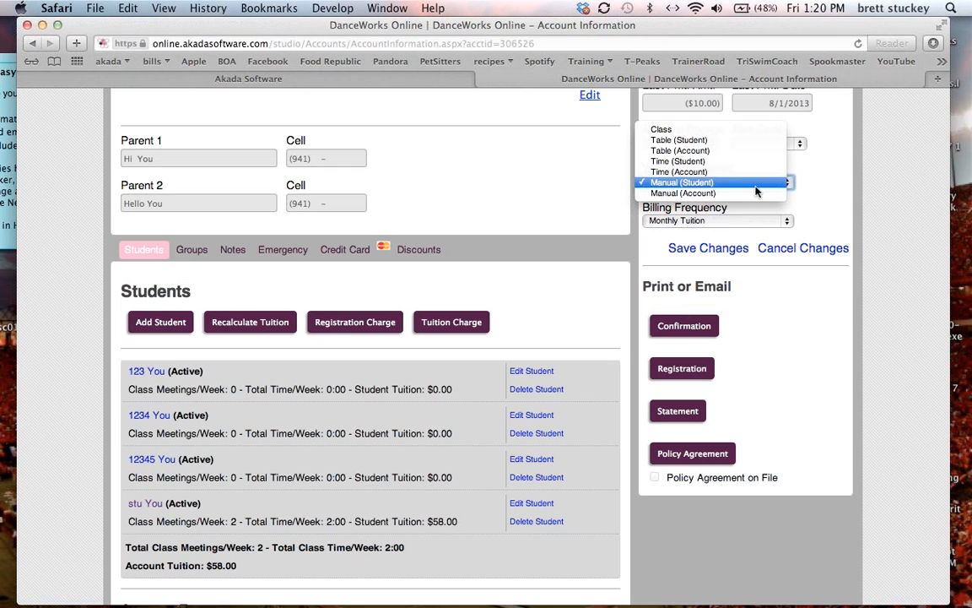
left_click(763, 195)
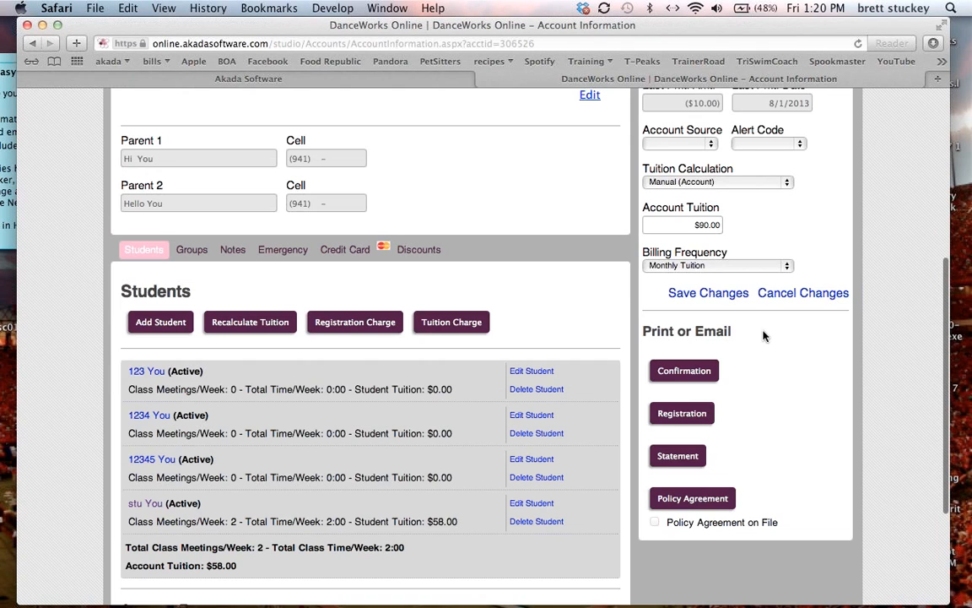
left_click(682, 224)
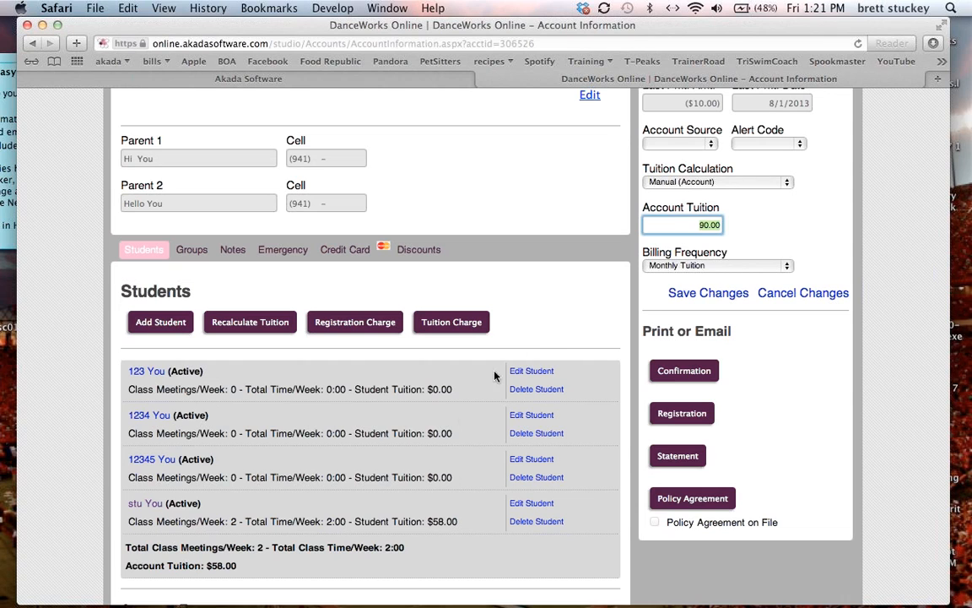
left_click(709, 298)
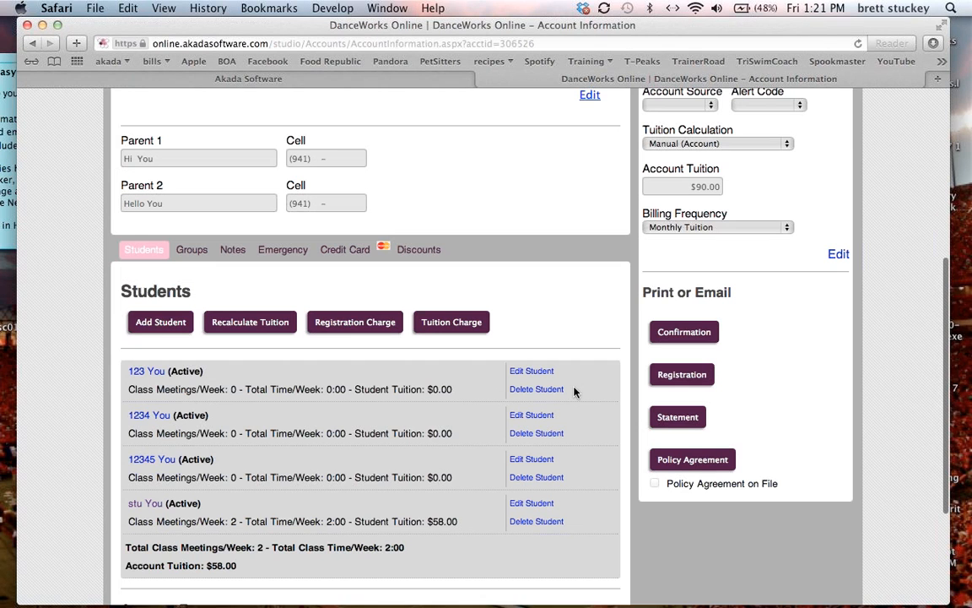
Step: Start a tuition charge for the account to check its amount, discounted amount and total with tax, and cancel without entering it
left_click(452, 322)
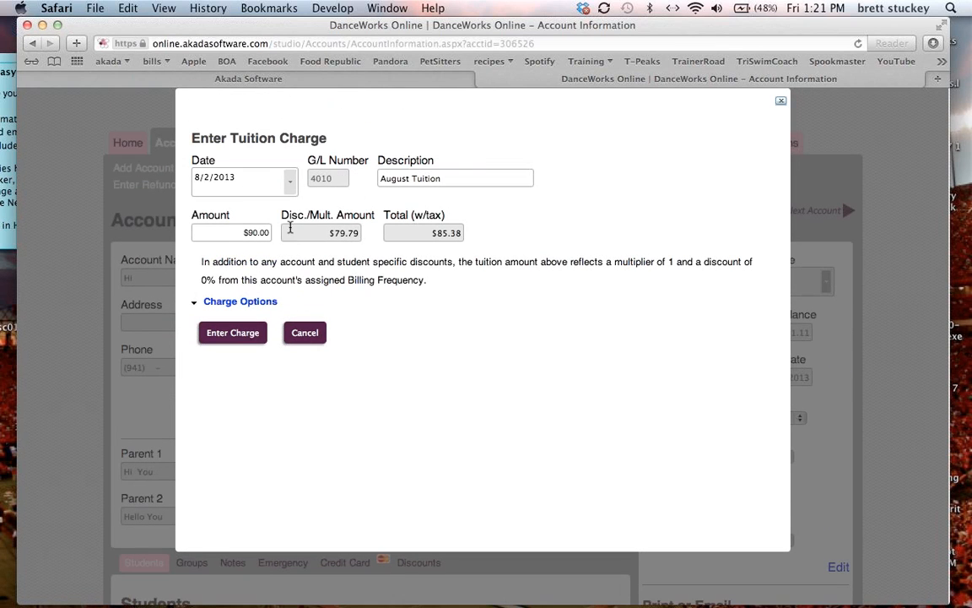
left_click(234, 236)
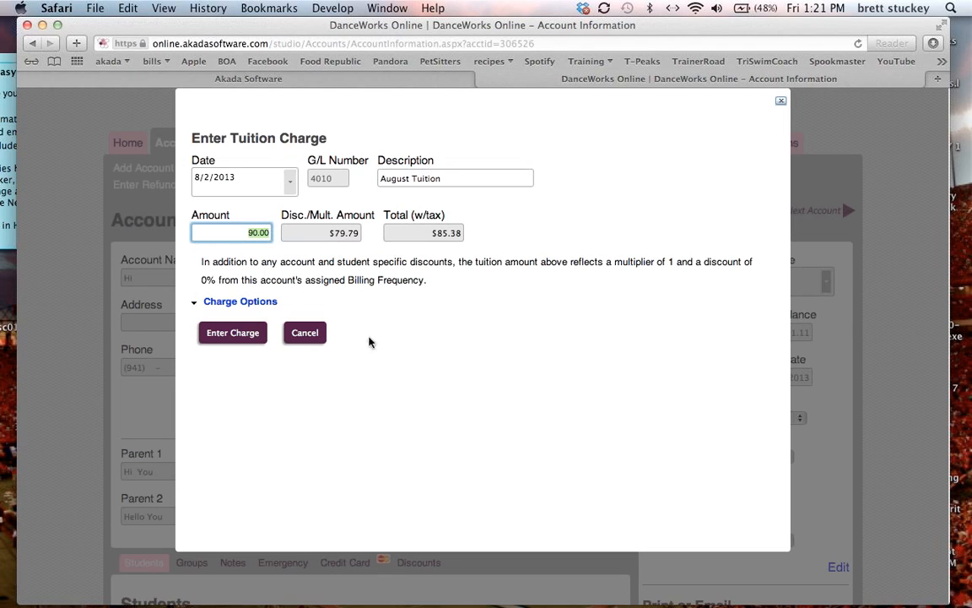
left_click(305, 334)
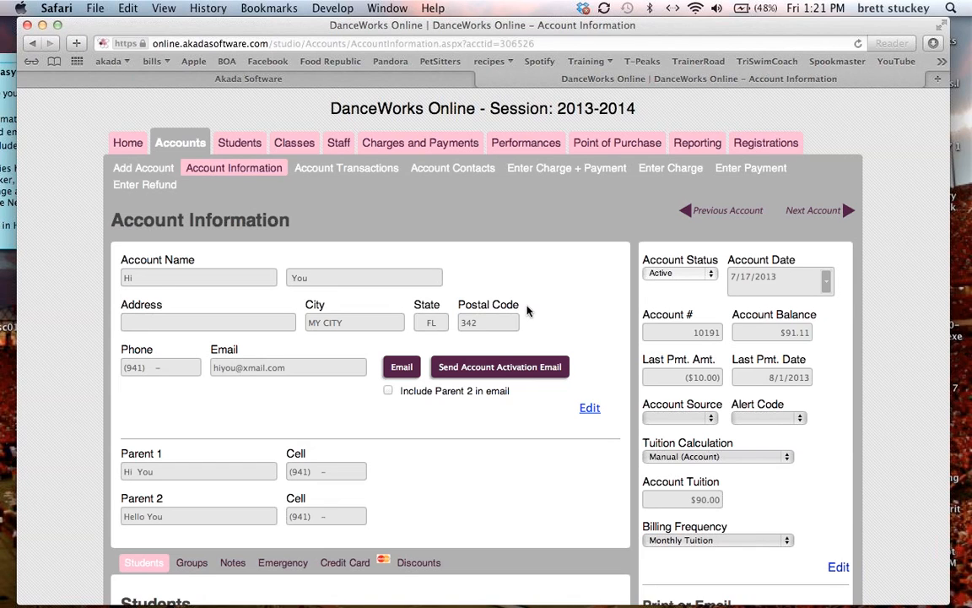
Step: Open the Account Defaults settings and examine the plans in the Account Billing Frequency Table
scroll(63, 302, "up", 2)
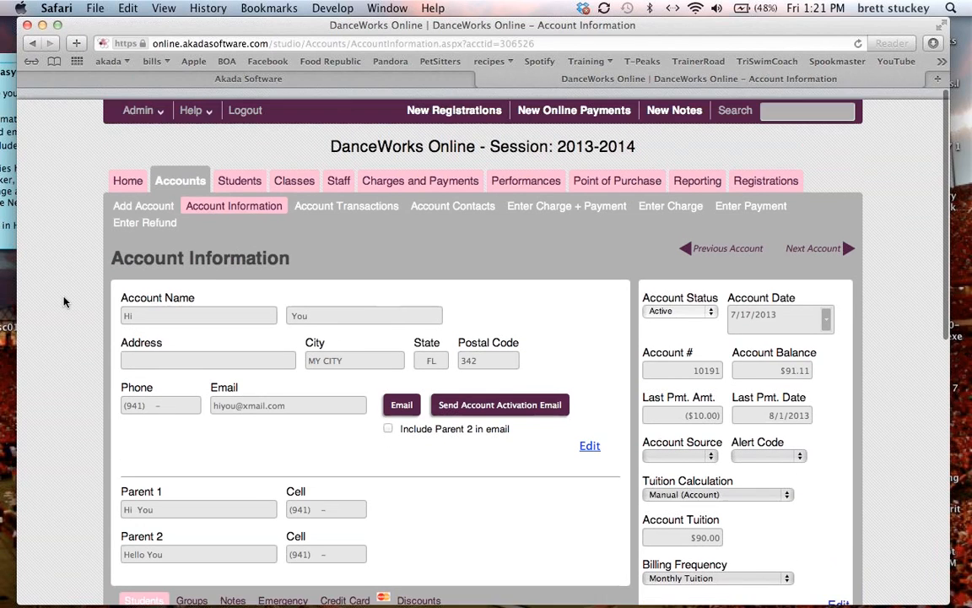
mouse_move(148, 102)
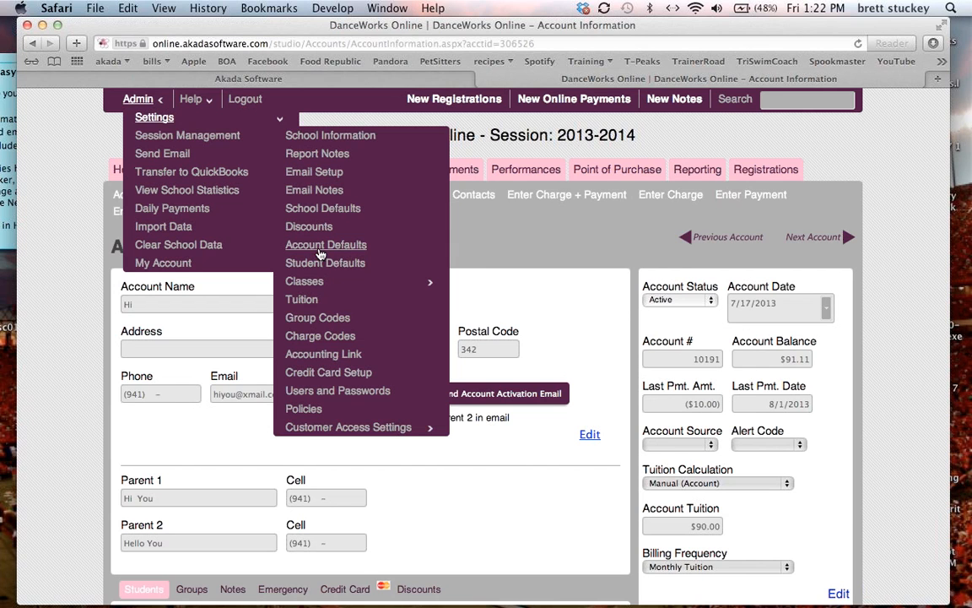
left_click(319, 251)
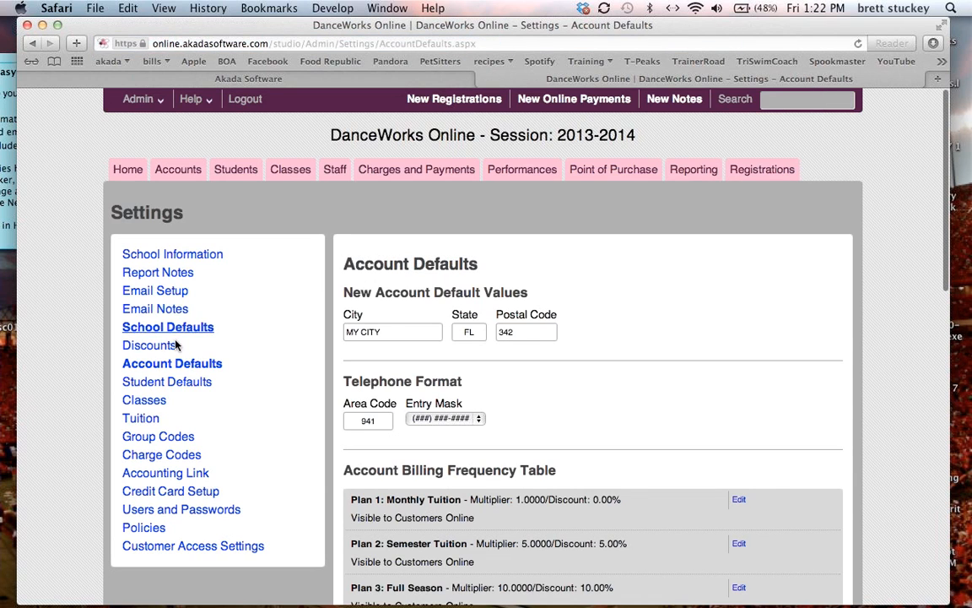
scroll(253, 325, "down", 1)
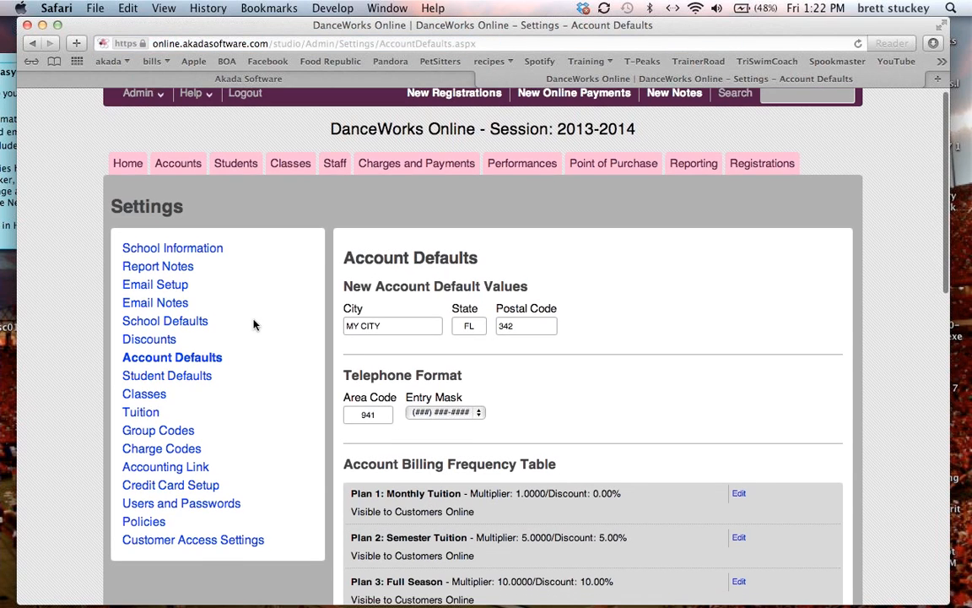
scroll(253, 325, "down", 5)
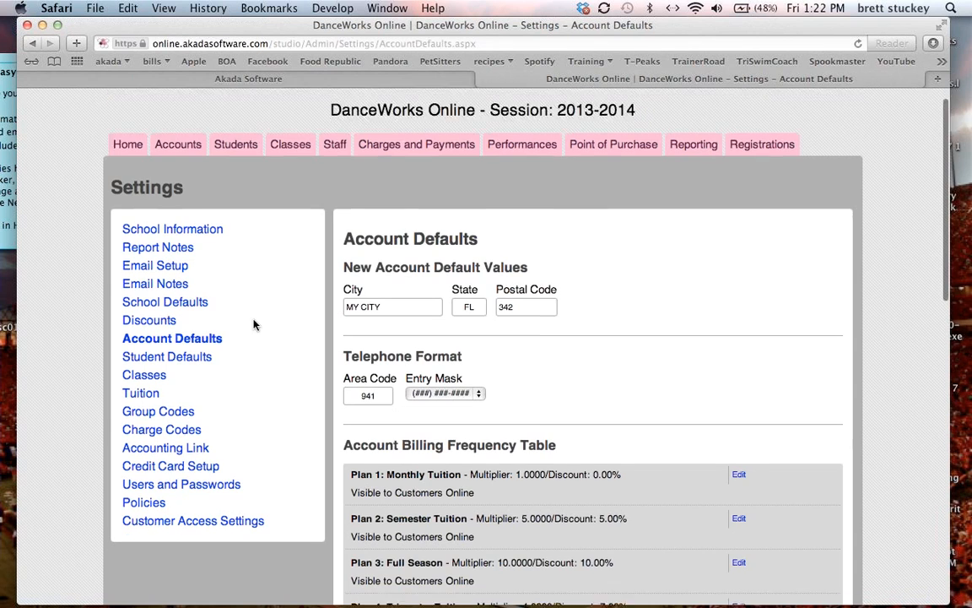
scroll(253, 325, "up", 3)
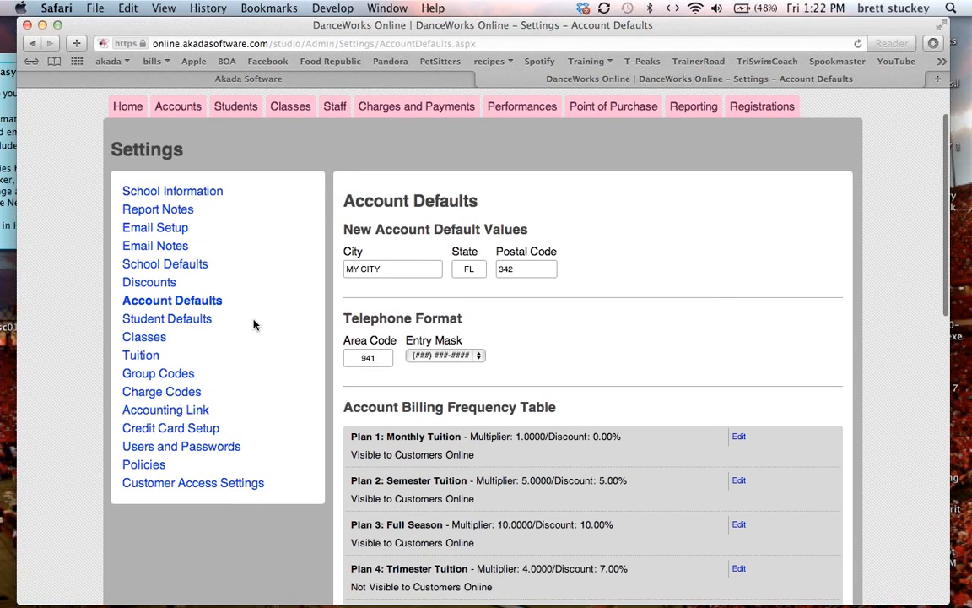
scroll(254, 325, "down", 2)
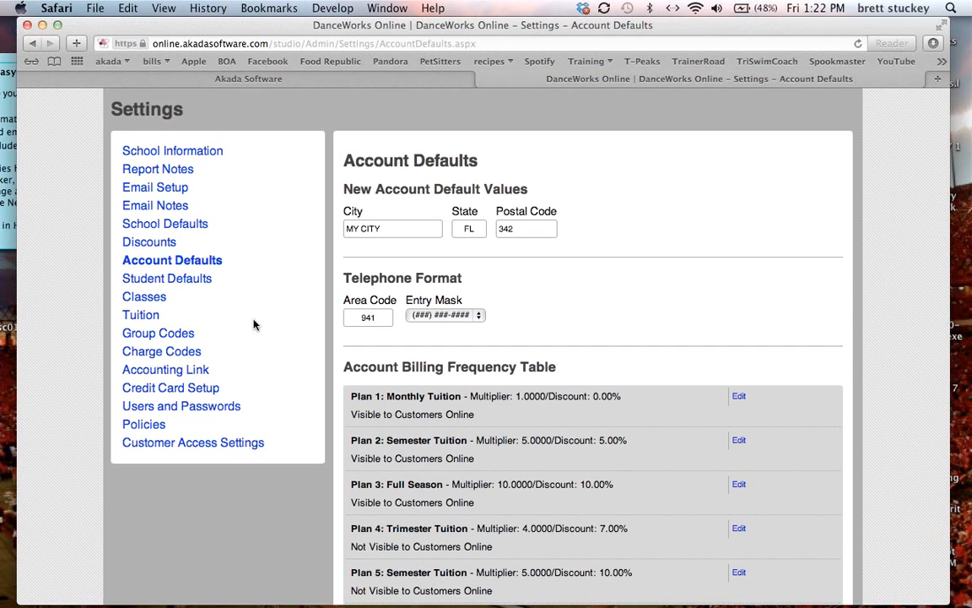
scroll(254, 325, "up", 5)
left_click(139, 99)
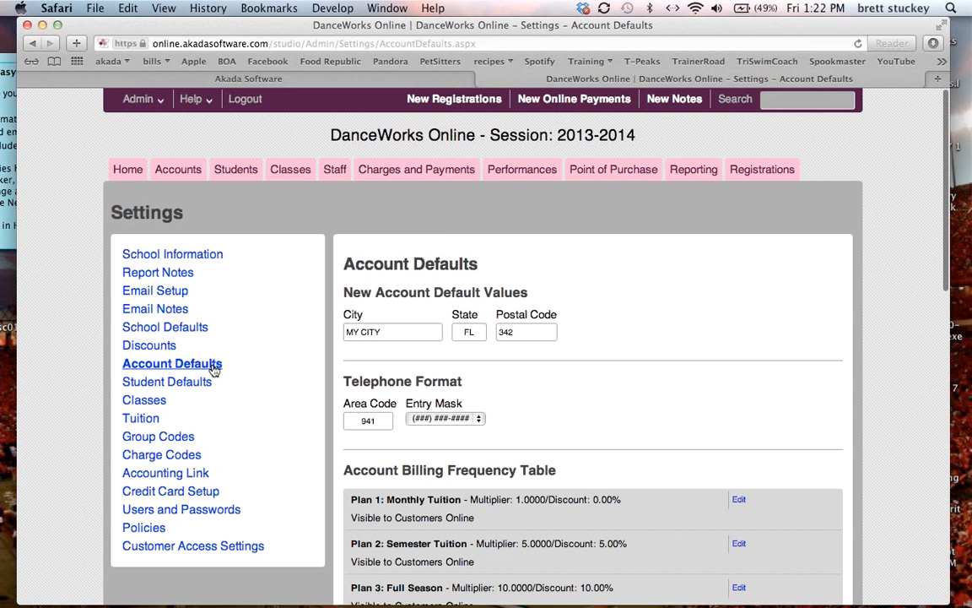
scroll(306, 409, "down", 8)
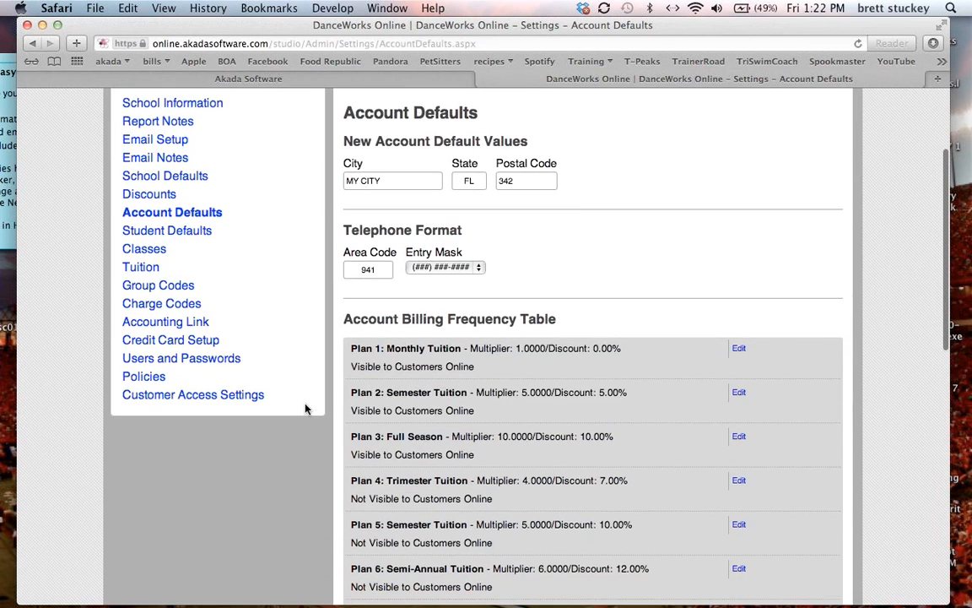
scroll(305, 410, "down", 3)
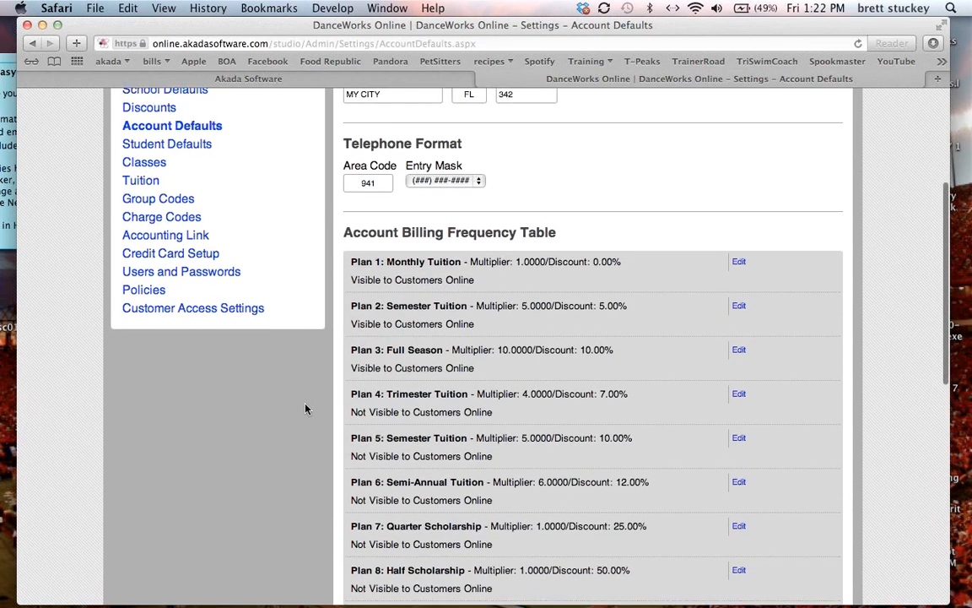
scroll(305, 410, "down", 2)
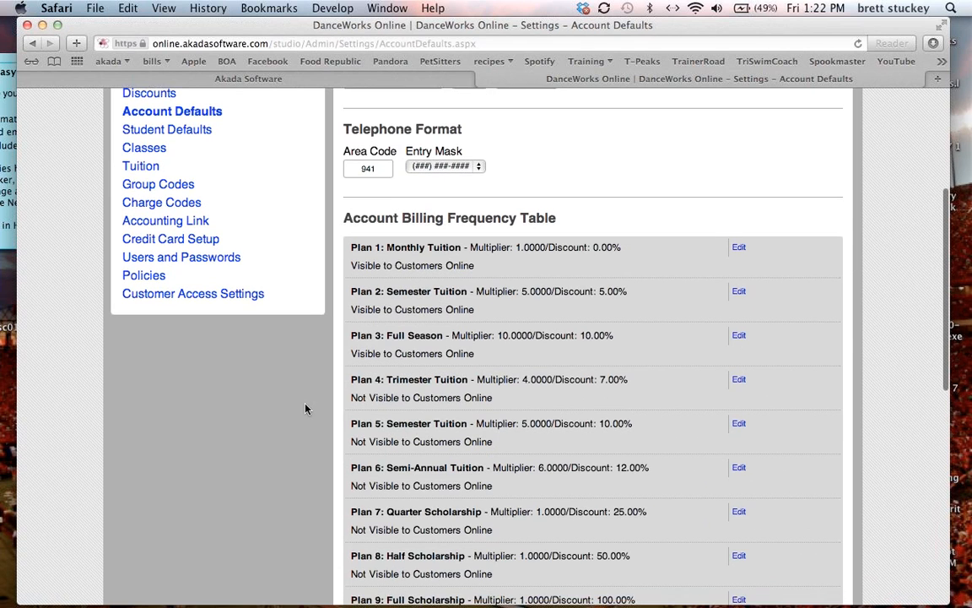
scroll(305, 410, "down", 5)
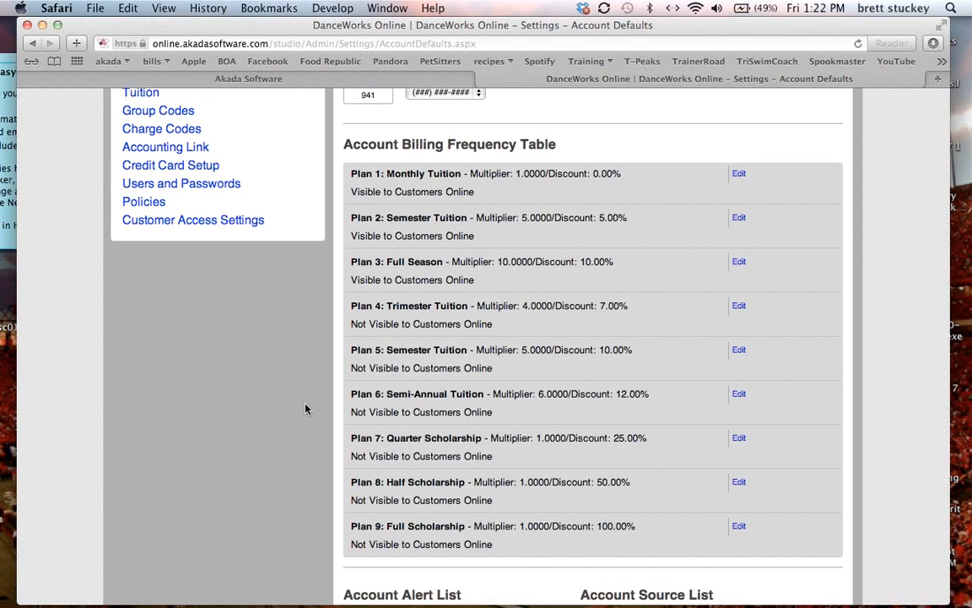
Step: Open Plan 1 (Monthly Tuition) for editing to inspect its multiplier and discount settings, and cancel the edit
left_click(740, 175)
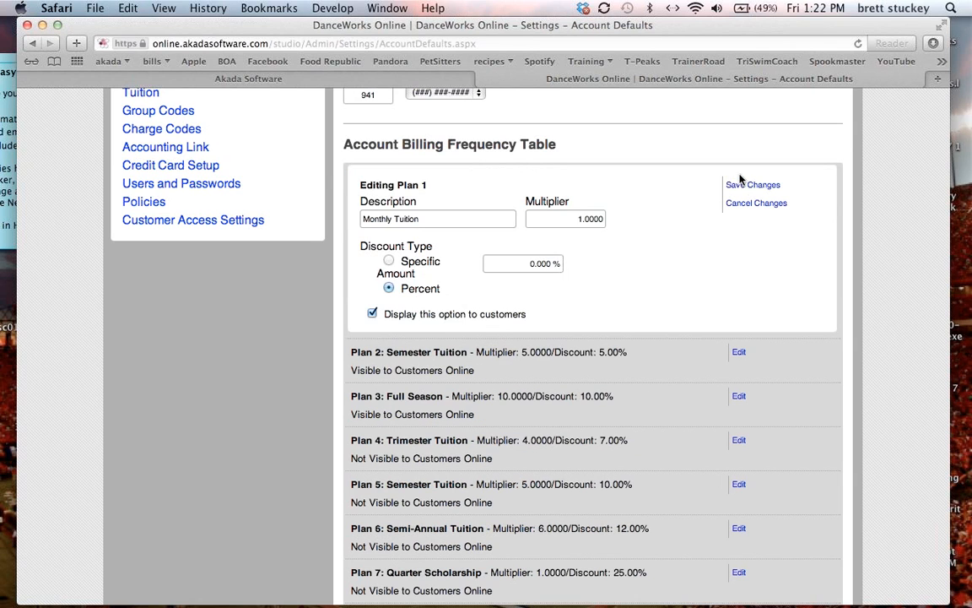
left_click(564, 218)
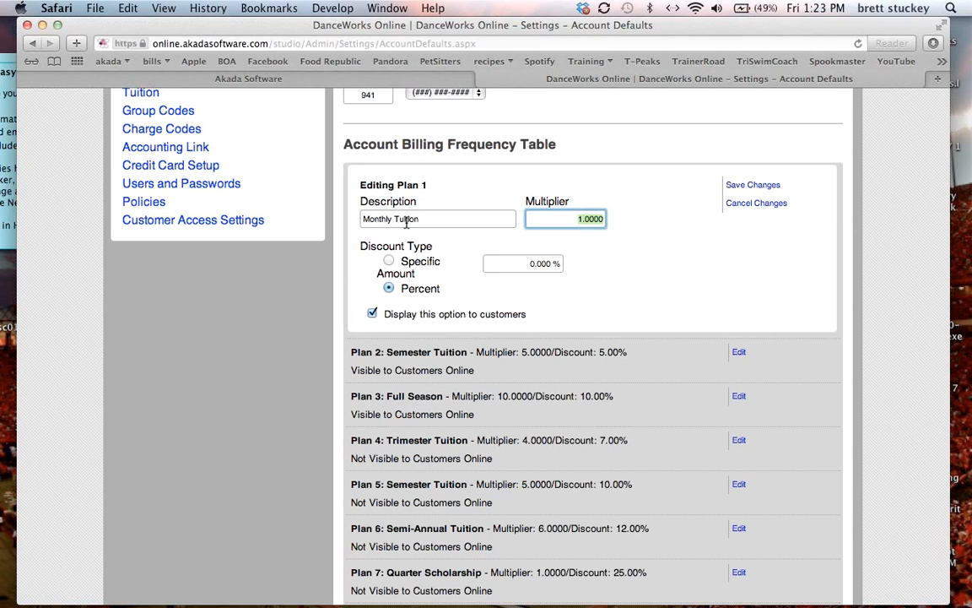
left_click(742, 207)
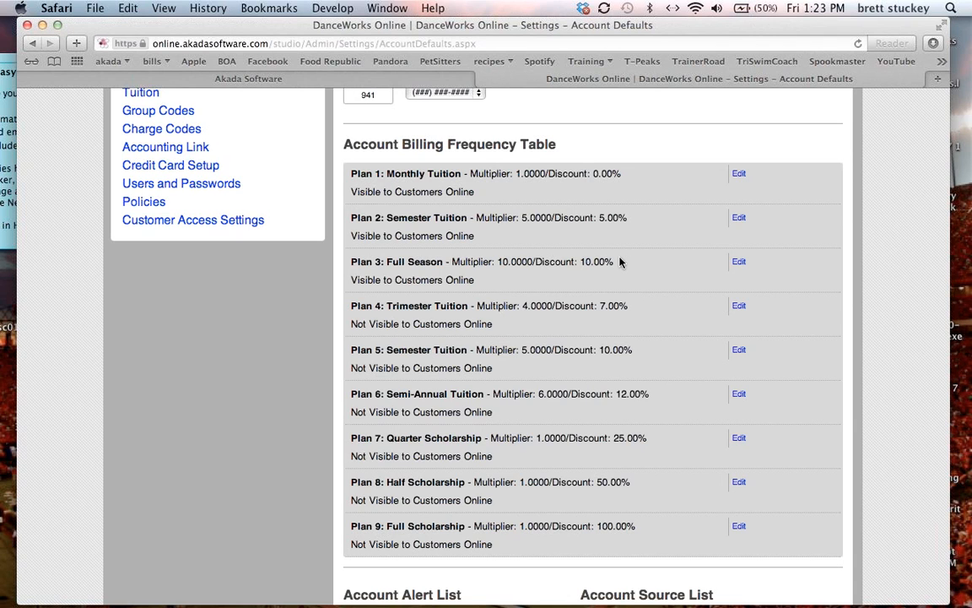
Step: Open Plan 3 (Full Season) for editing, inspect its discount type and percentage, and save the plan
left_click(739, 262)
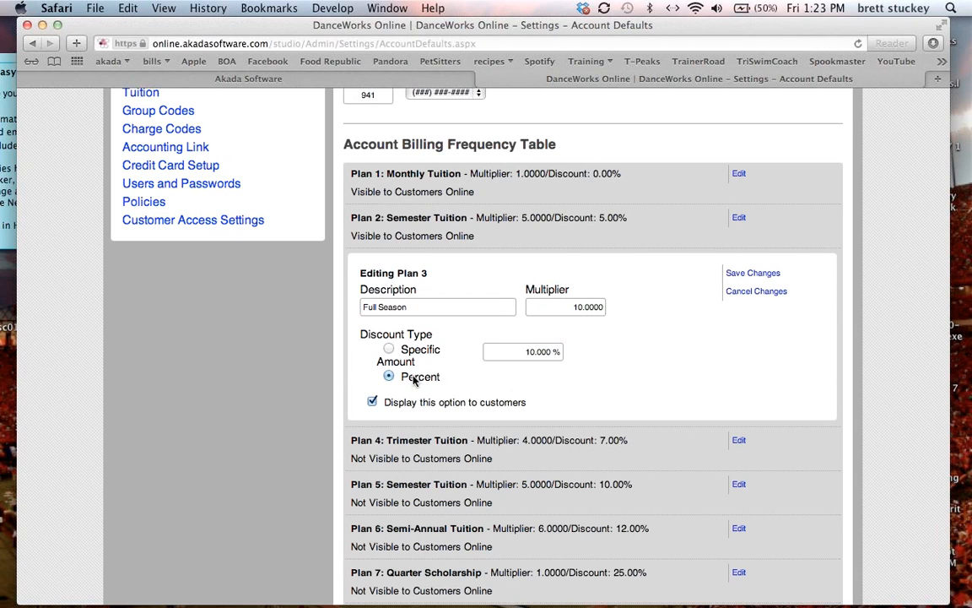
left_click(510, 355)
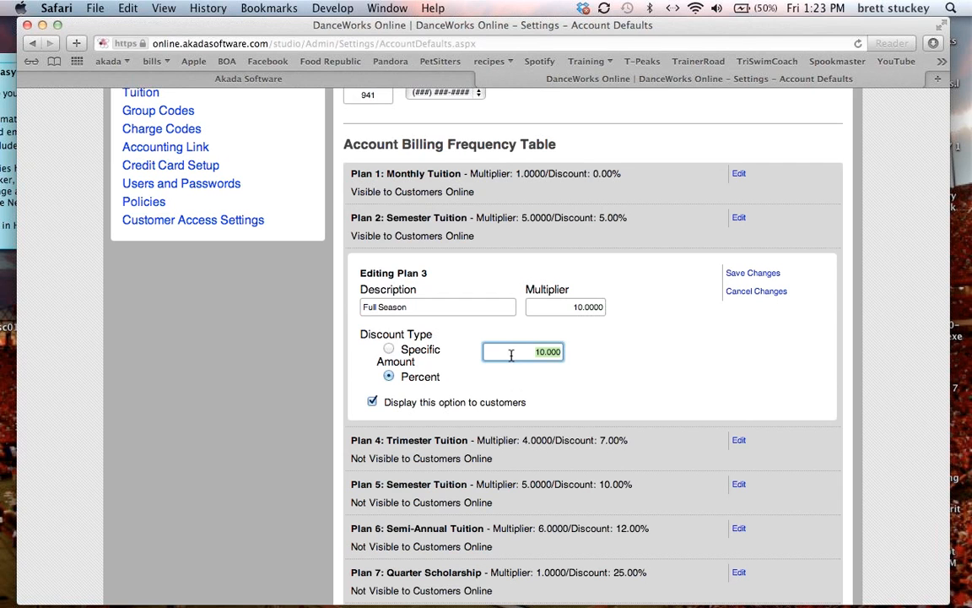
left_click(754, 275)
Step: Open Plan 4 (Trimester Tuition) to check its settings, save it, and review the multipliers and discounts of all billing frequency plans
scroll(566, 243, "up", 3)
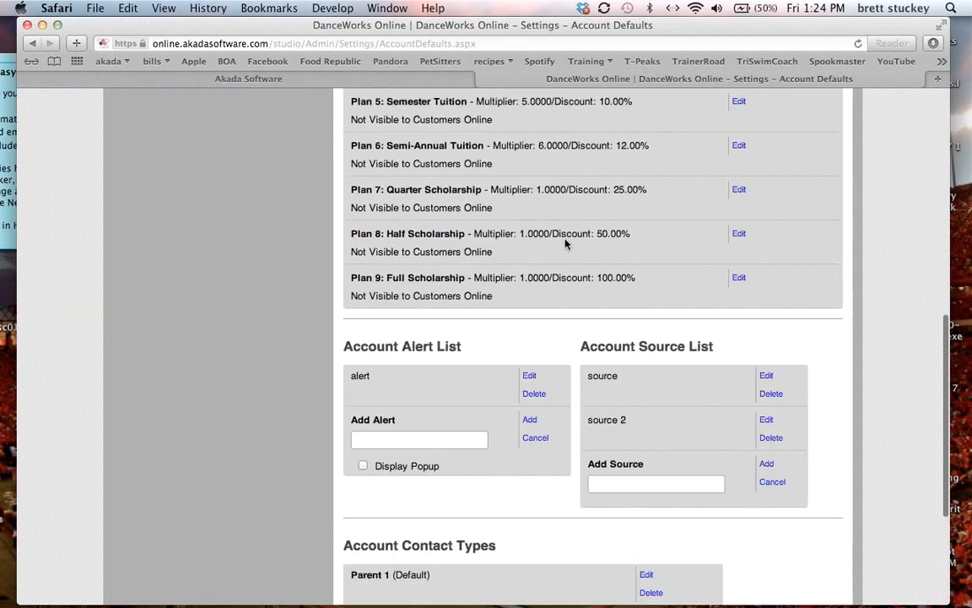
scroll(566, 243, "up", 5)
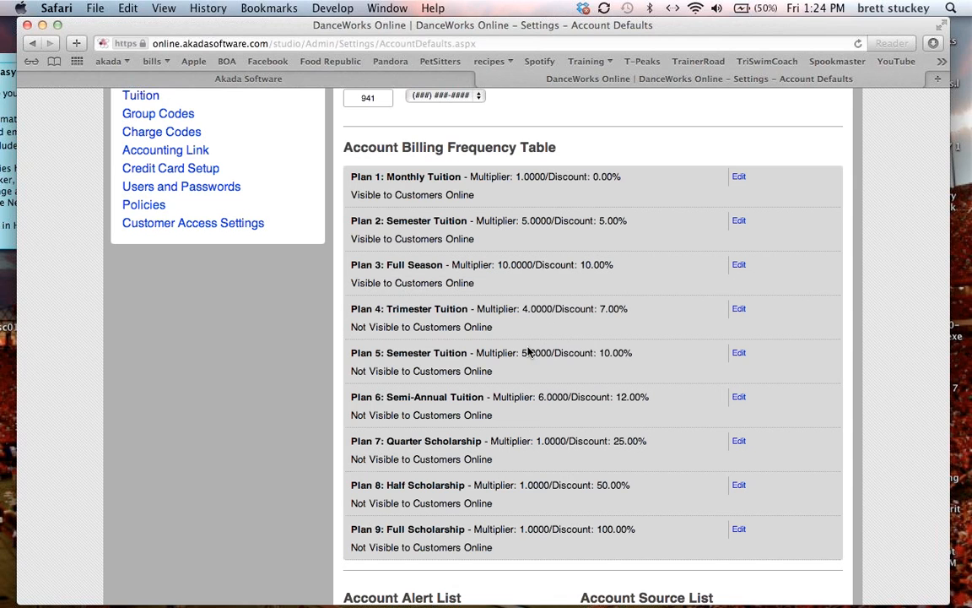
left_click(740, 310)
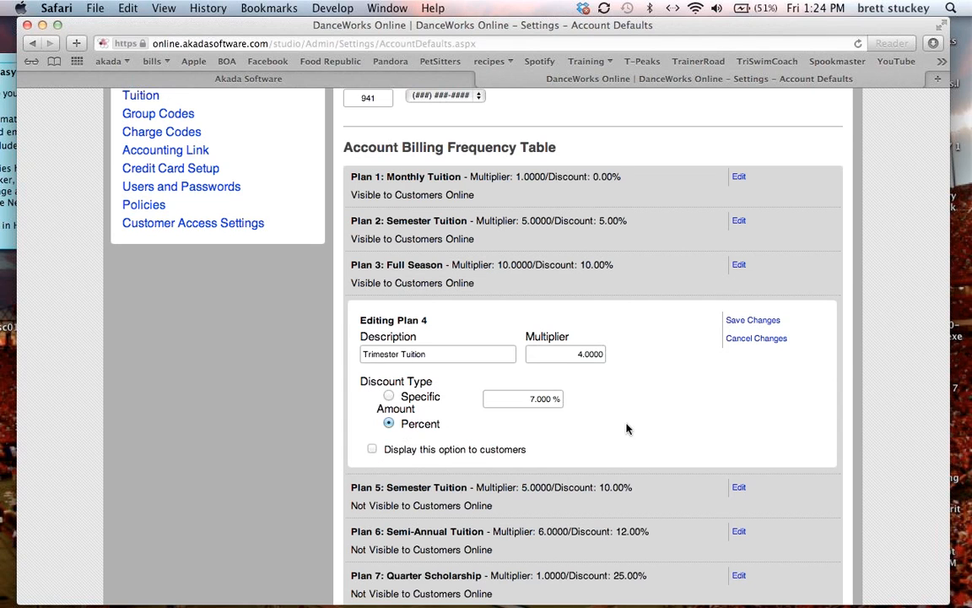
left_click(728, 322)
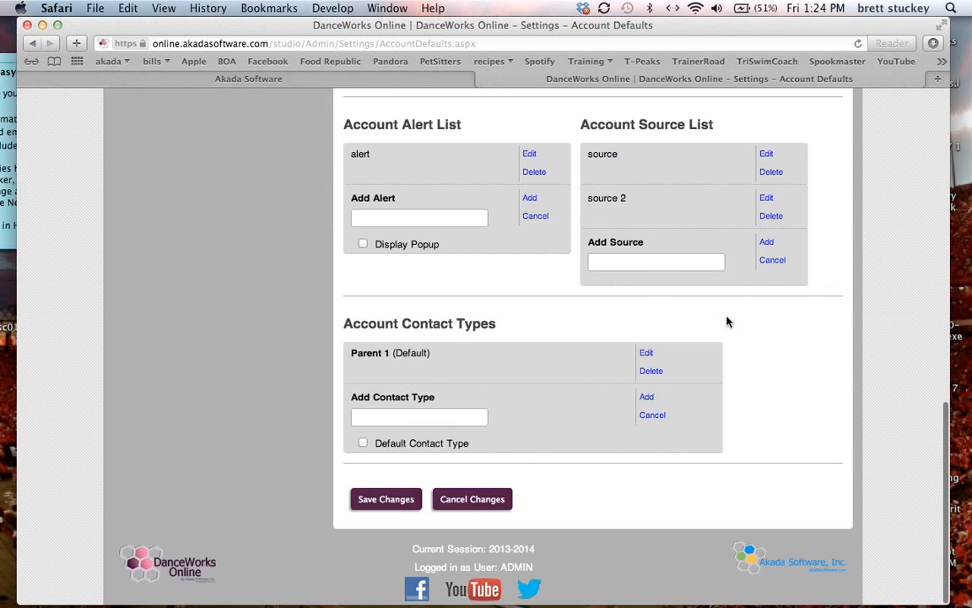
scroll(726, 320, "up", 5)
scroll(728, 322, "up", 5)
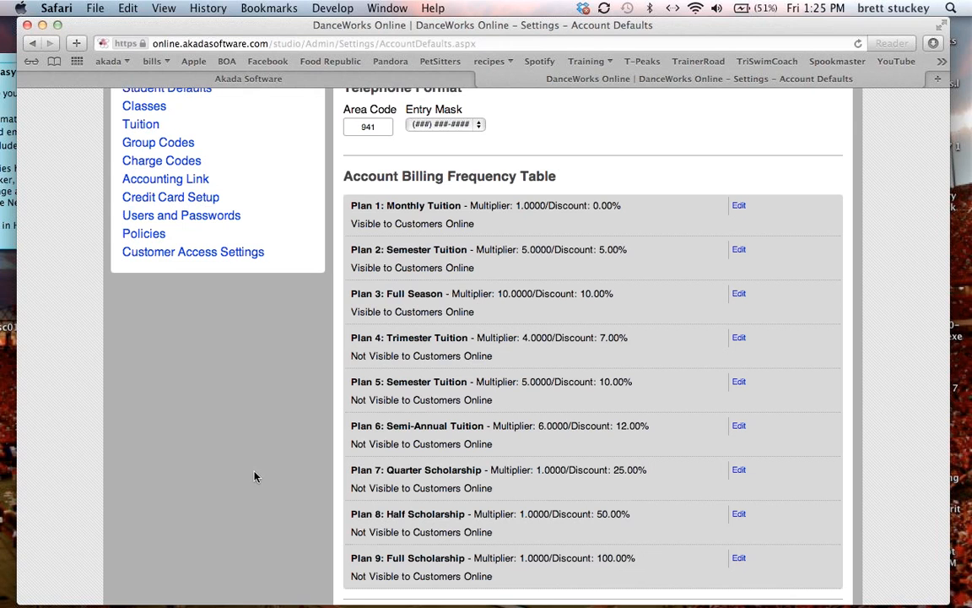
scroll(254, 477, "down", 3)
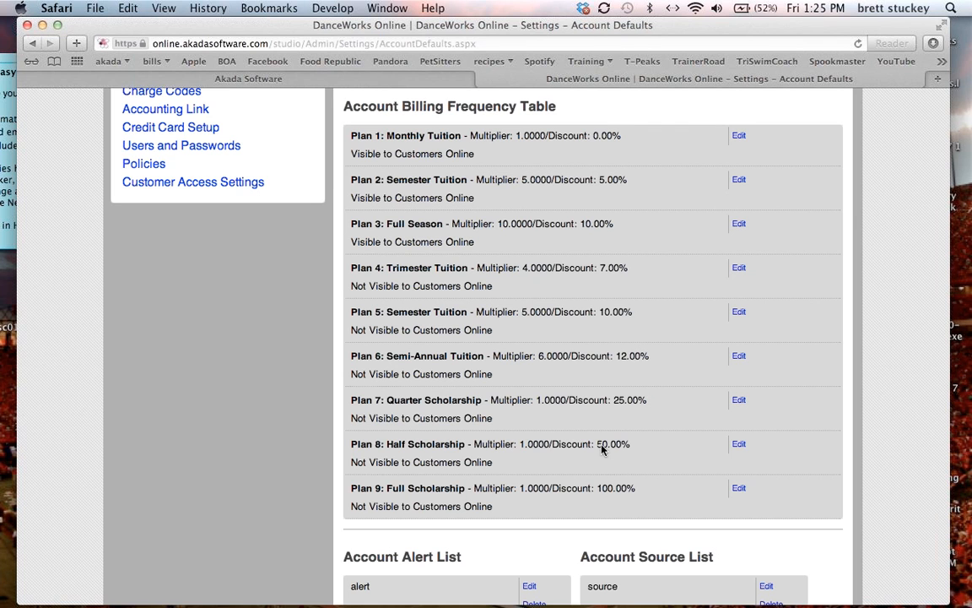
scroll(602, 450, "up", 3)
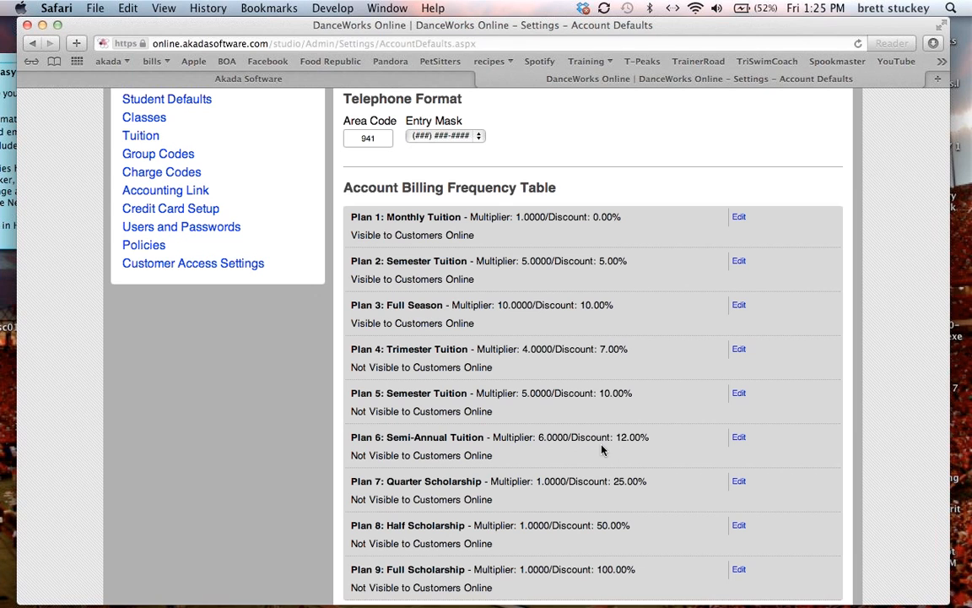
Step: Leave the Account Defaults settings and open the first account in the account list
scroll(481, 427, "up", 10)
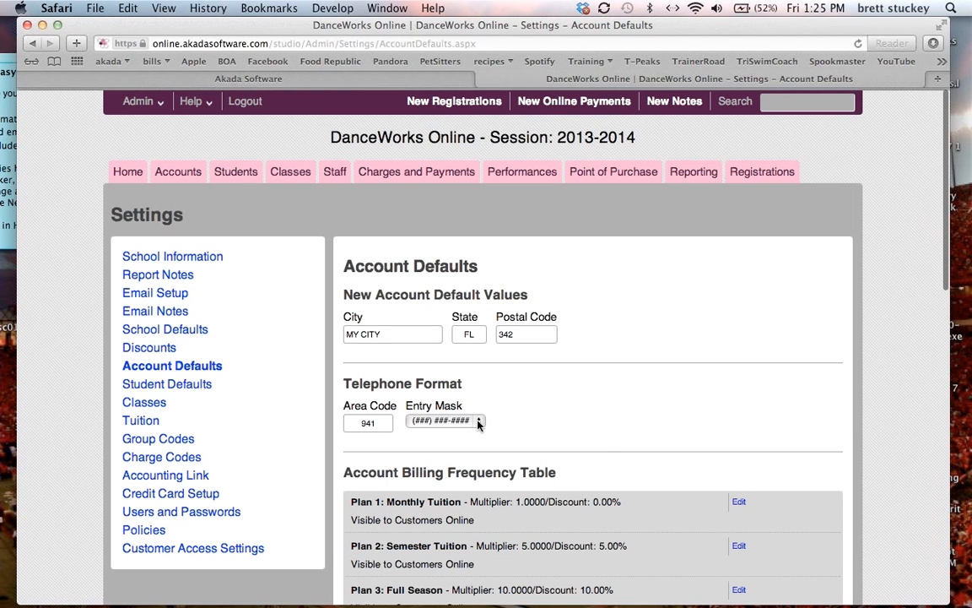
scroll(614, 432, "down", 18)
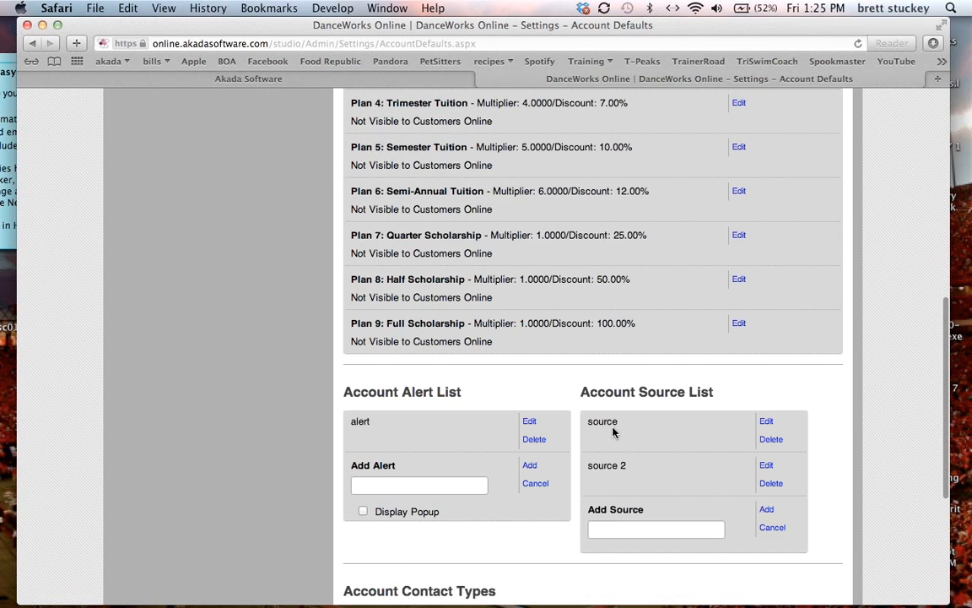
scroll(614, 432, "up", 18)
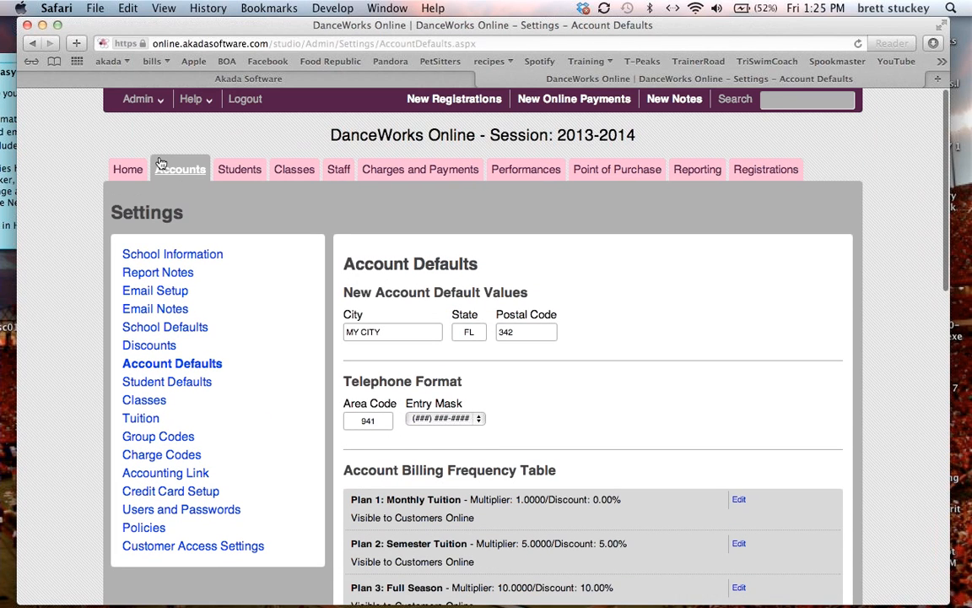
left_click(161, 166)
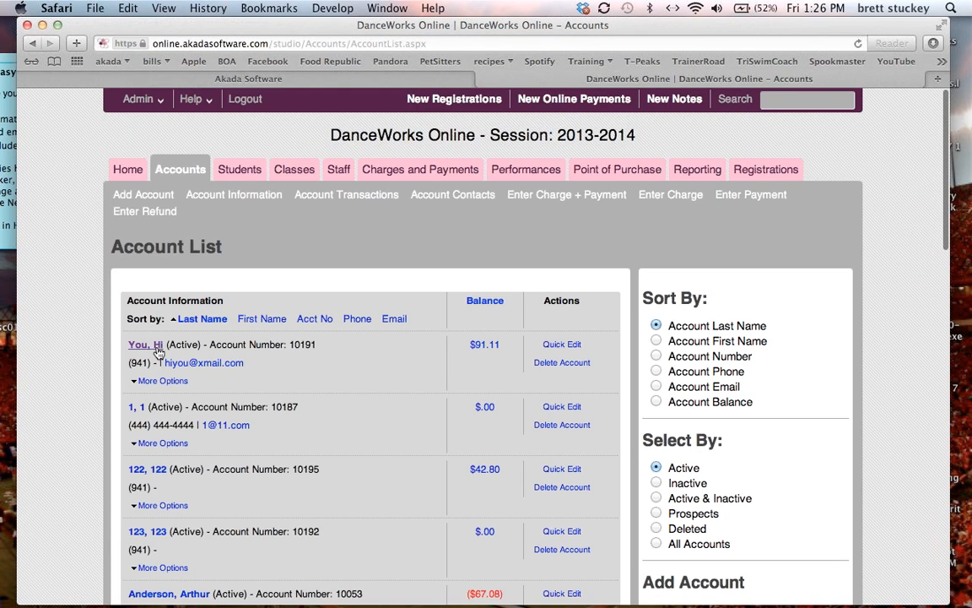
left_click(145, 344)
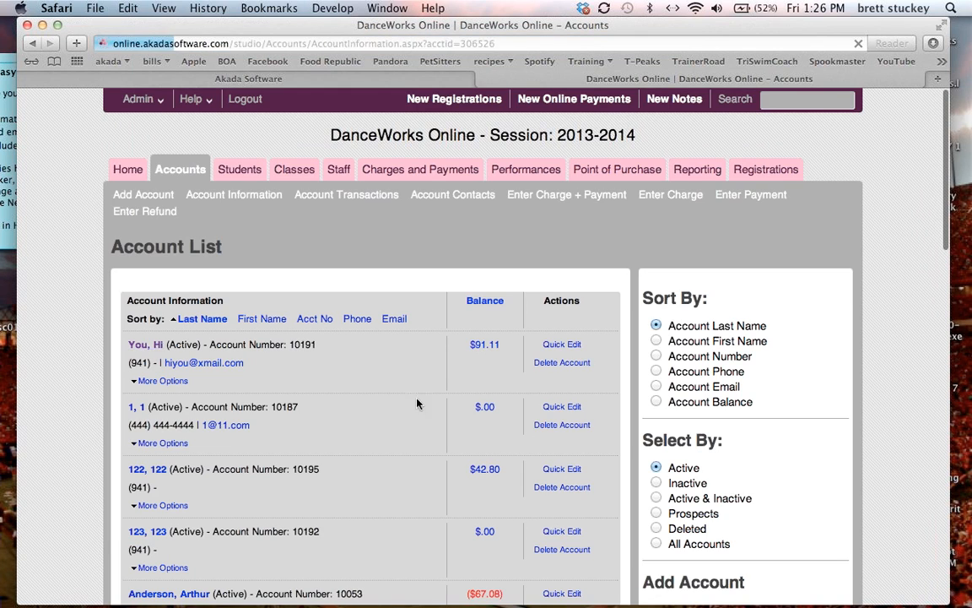
Step: Set the account's Tuition Calculation to Time (Student) and save the changes
scroll(497, 431, "down", 1)
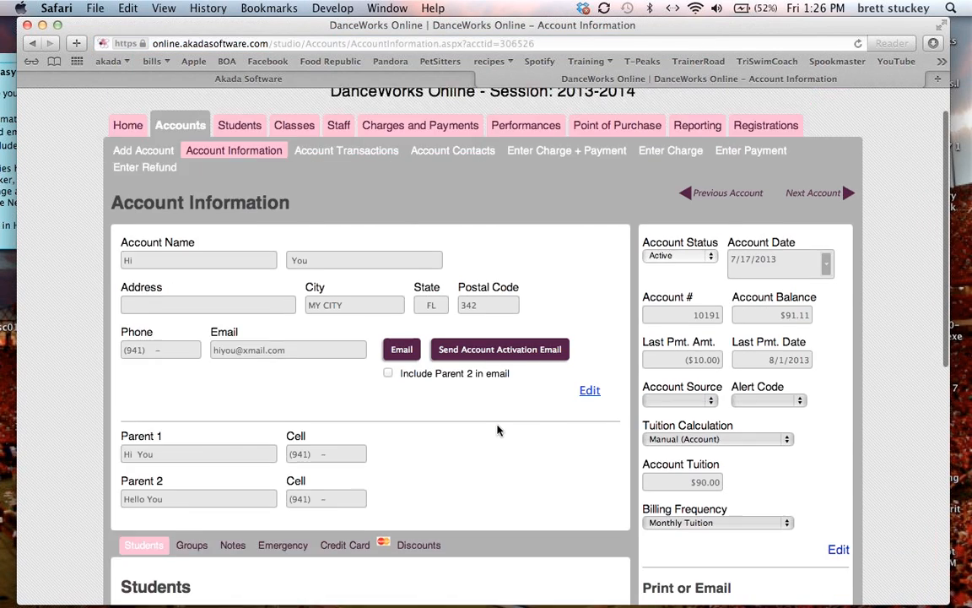
scroll(497, 431, "down", 2)
left_click(837, 455)
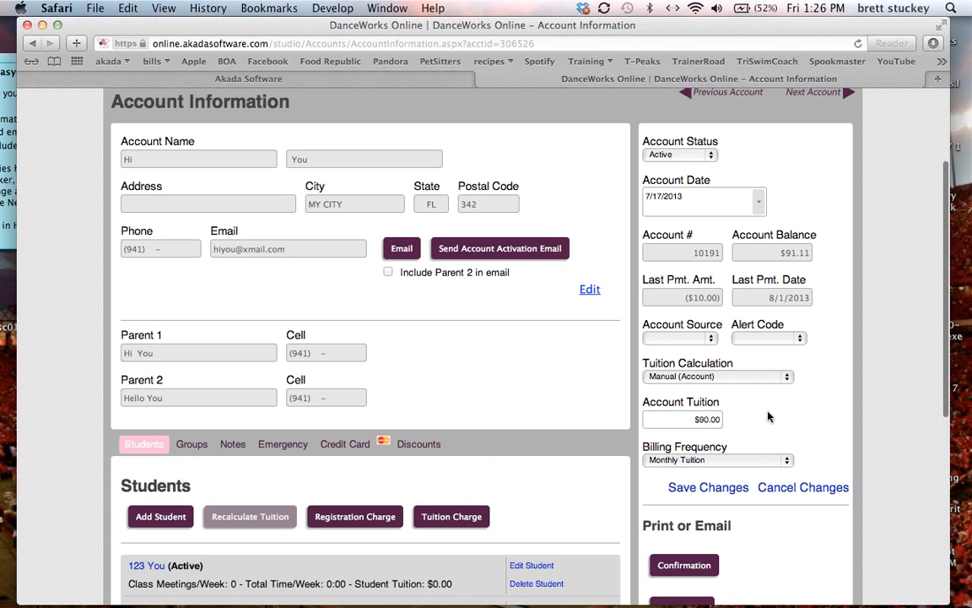
left_click(755, 380)
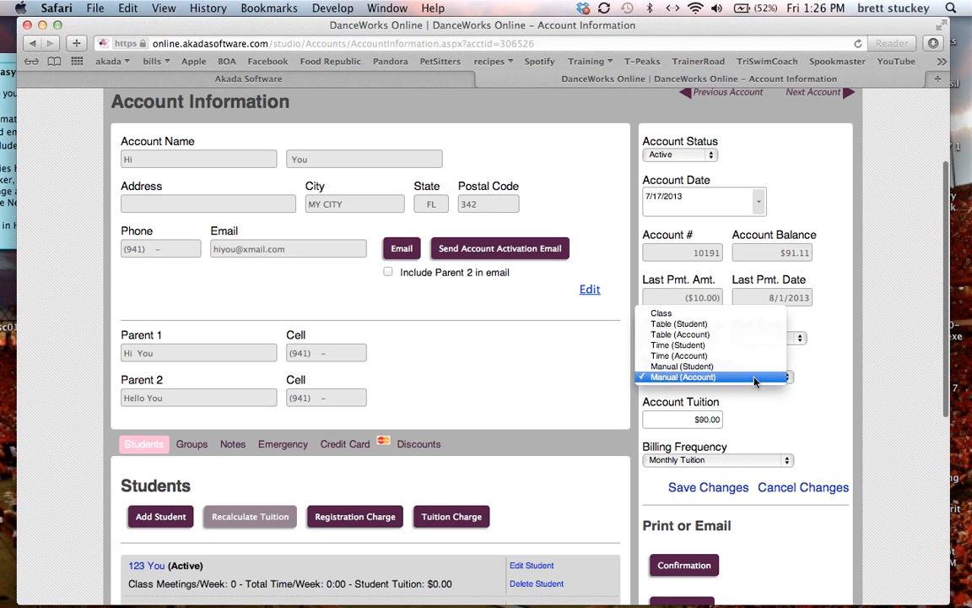
left_click(673, 347)
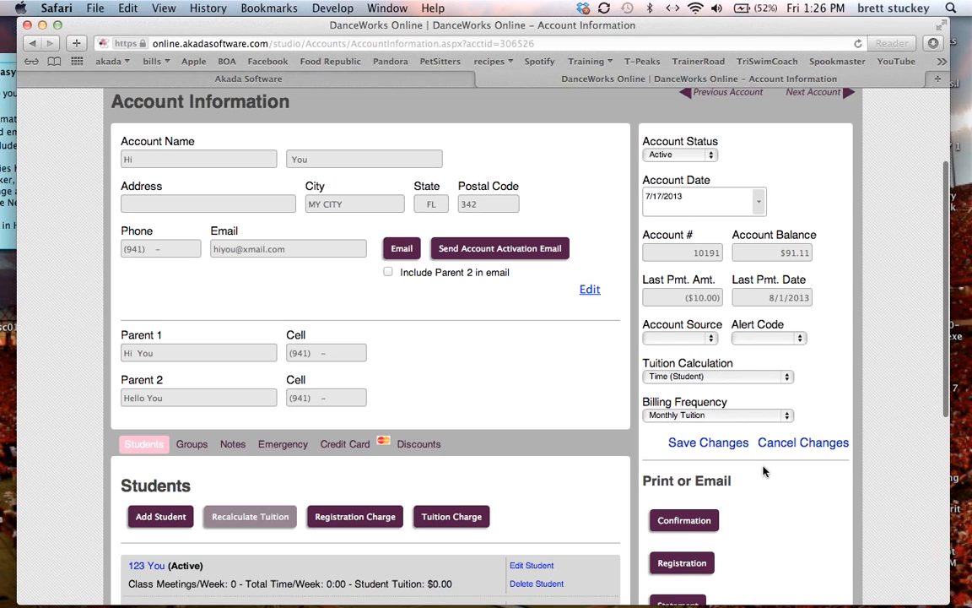
left_click(714, 443)
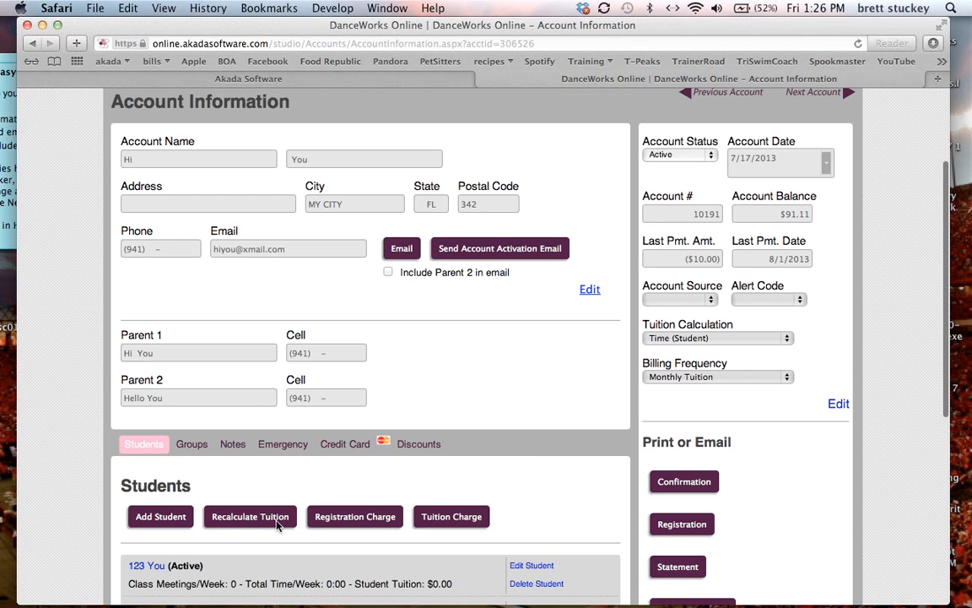
Step: Recalculate the account's tuition, and preview its tuition charge under the Monthly Tuition plan without entering it
left_click(278, 521)
scroll(464, 468, "down", 5)
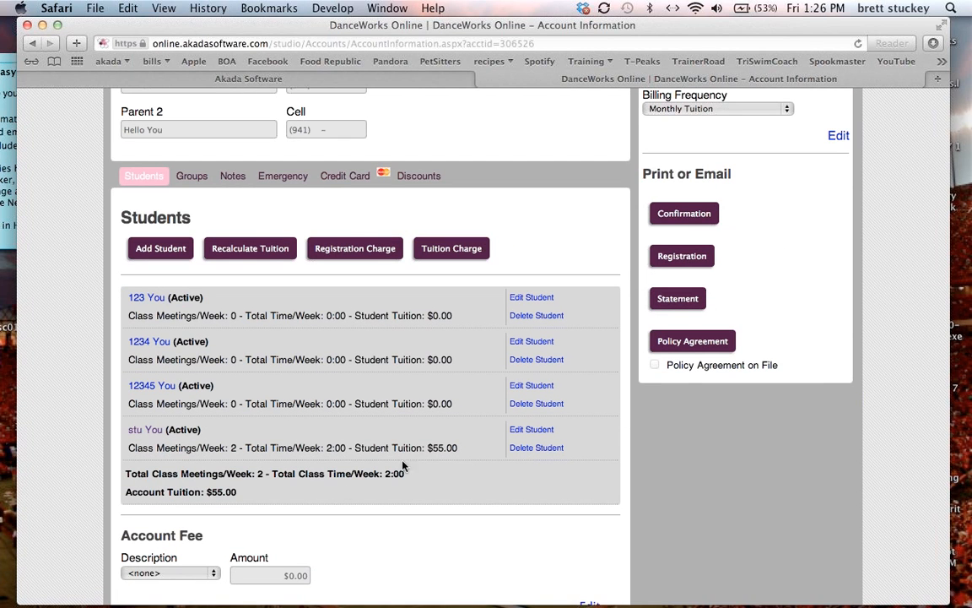
scroll(486, 426, "up", 2)
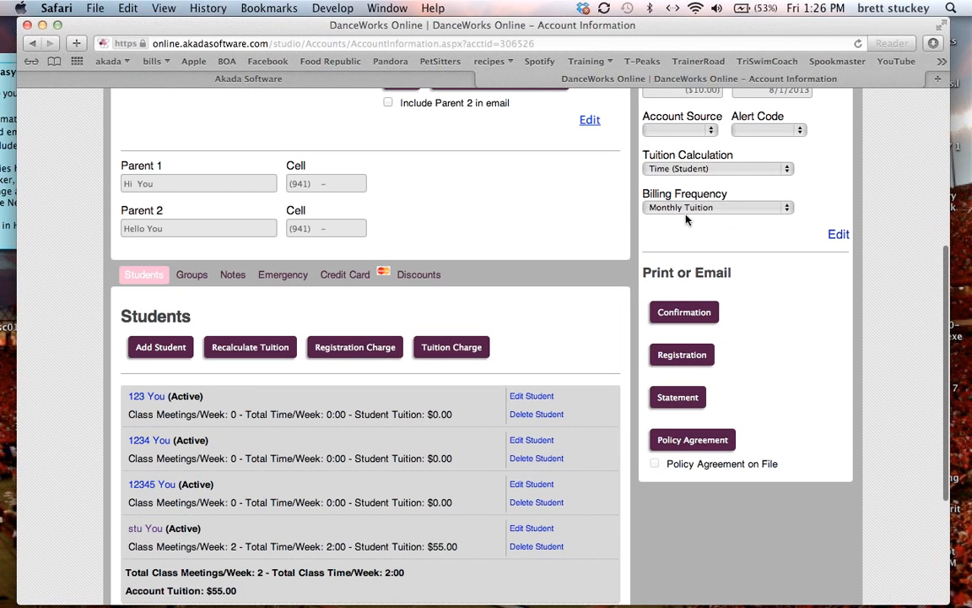
left_click(460, 351)
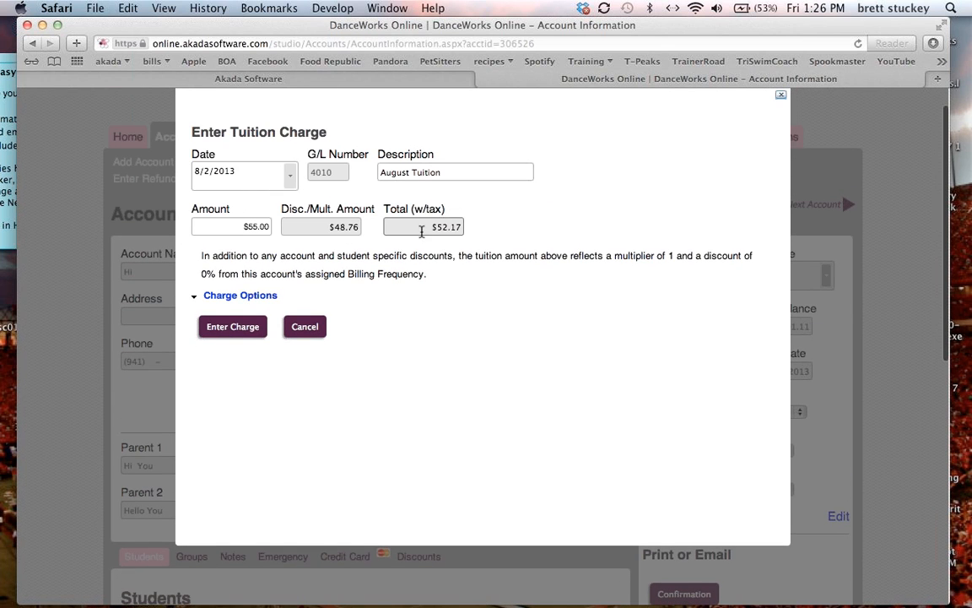
left_click(301, 331)
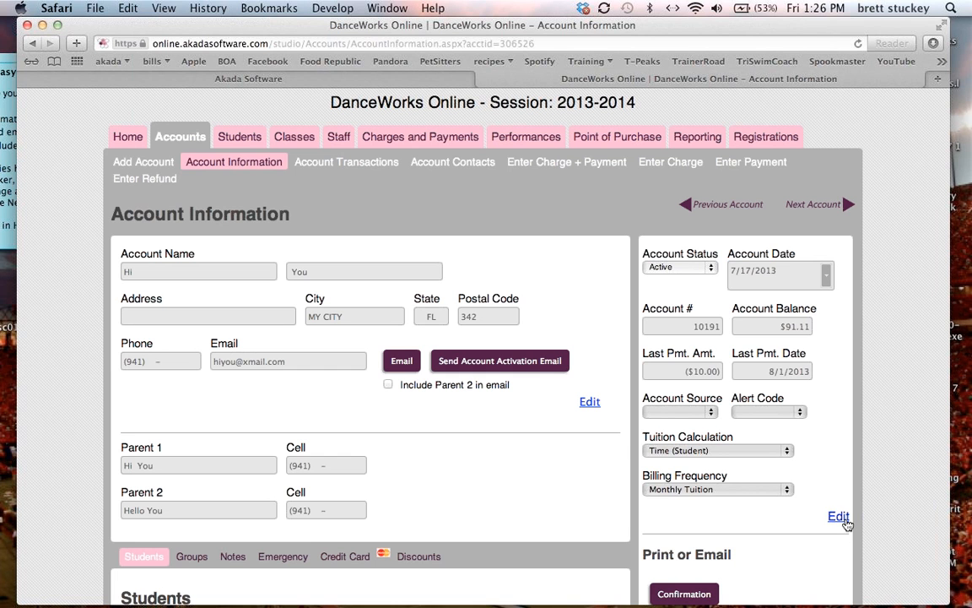
Step: Set the account's Billing Frequency to Full Season and save the changes
left_click(840, 518)
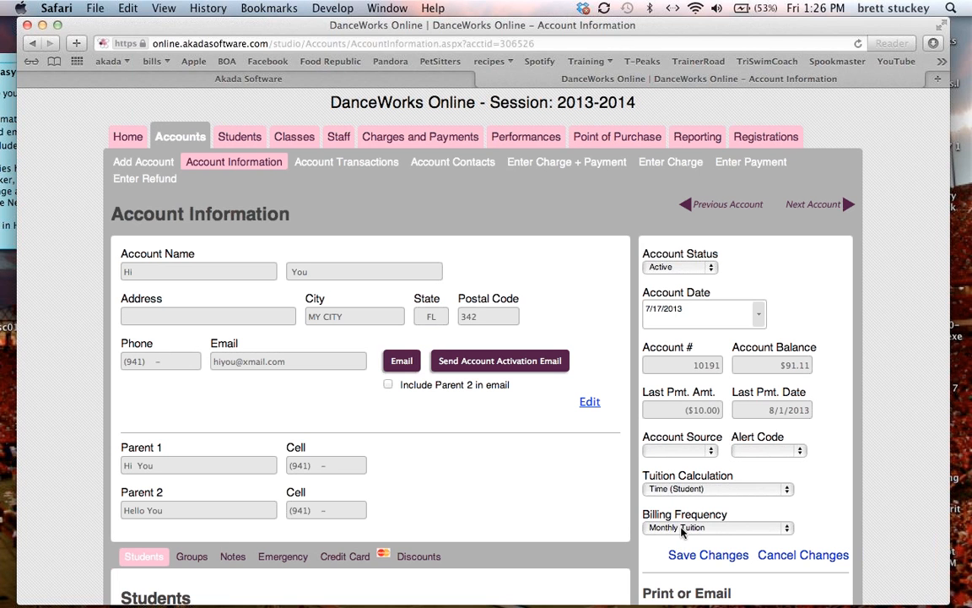
left_click(682, 528)
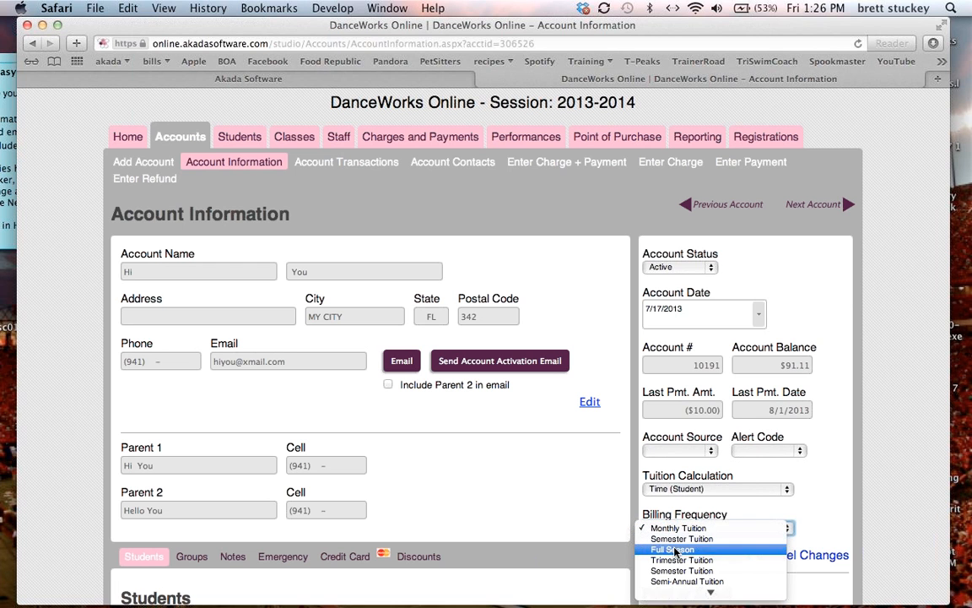
left_click(688, 547)
left_click(718, 557)
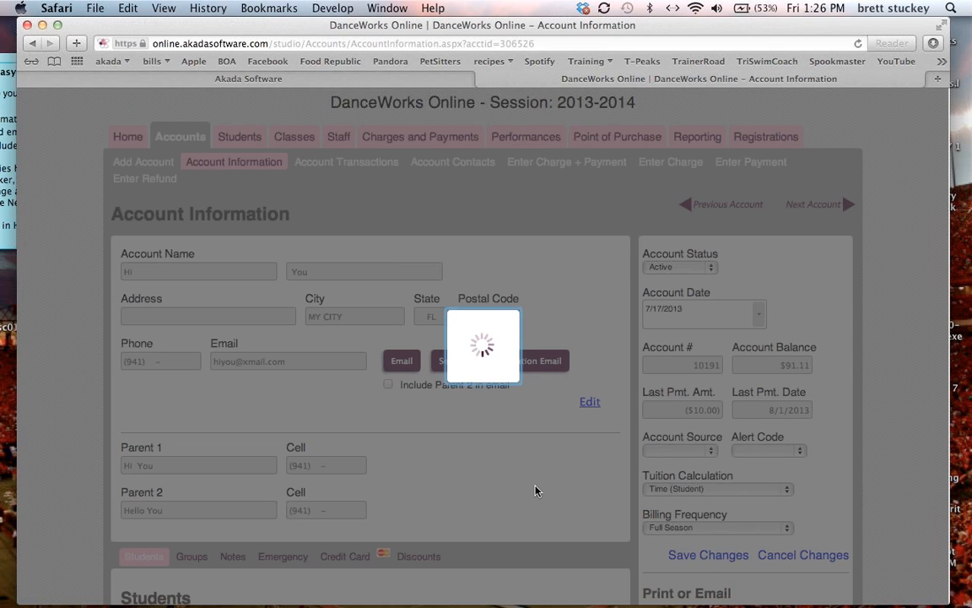
Step: Preview the account's tuition charge under the Full Season plan to check the applied multiplier and discount, and cancel it
scroll(535, 490, "down", 4)
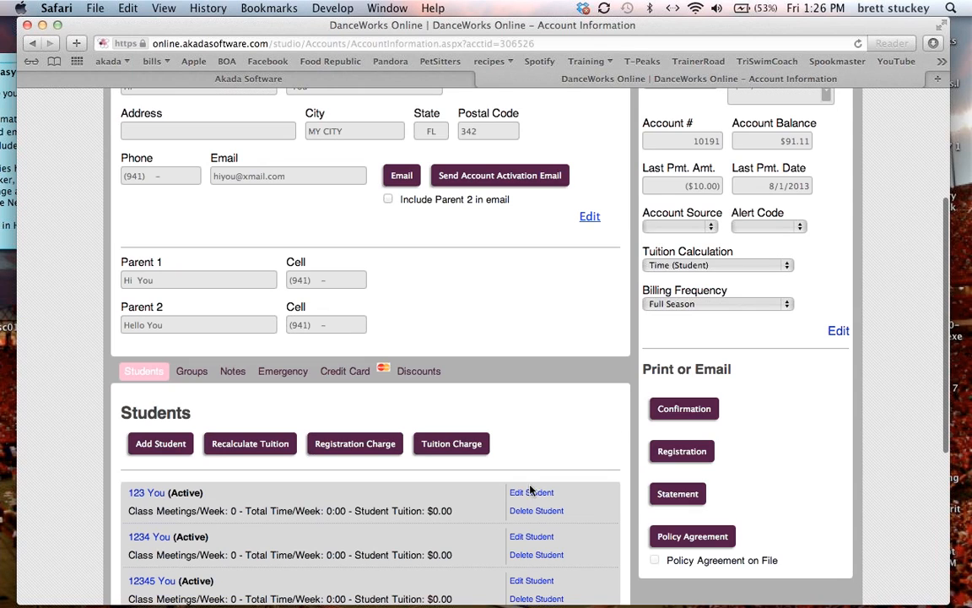
left_click(474, 452)
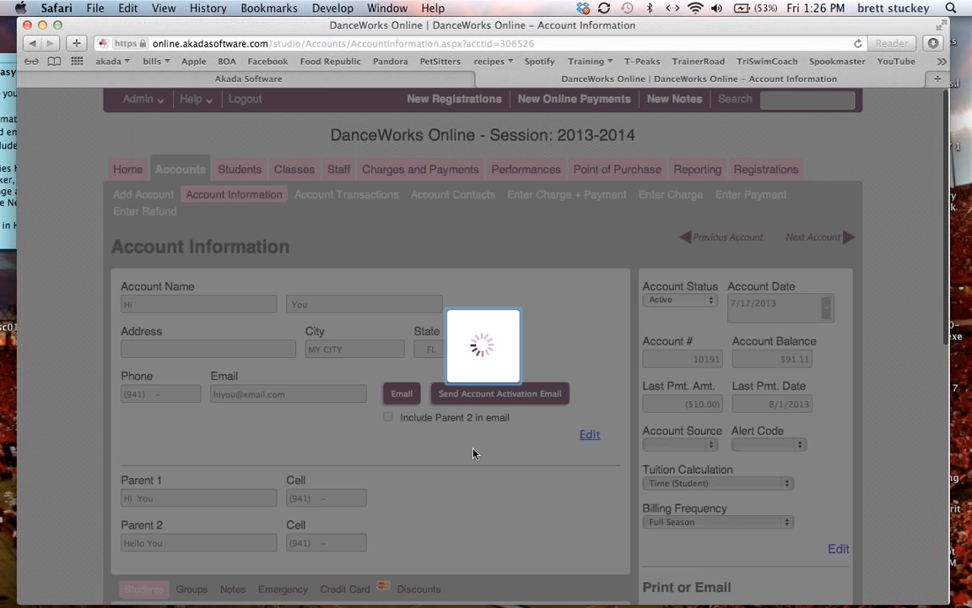
scroll(472, 326, "up", 5)
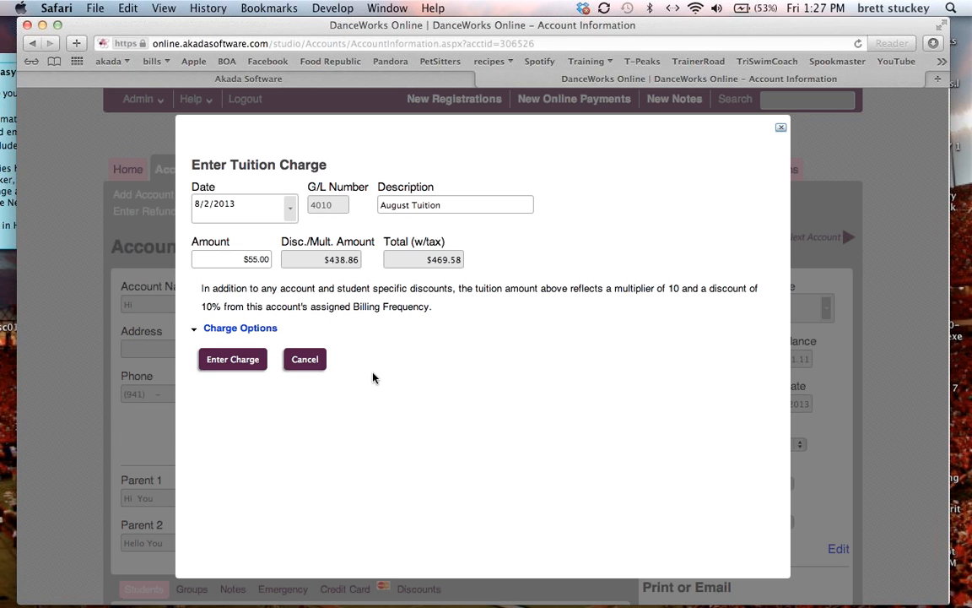
left_click(302, 358)
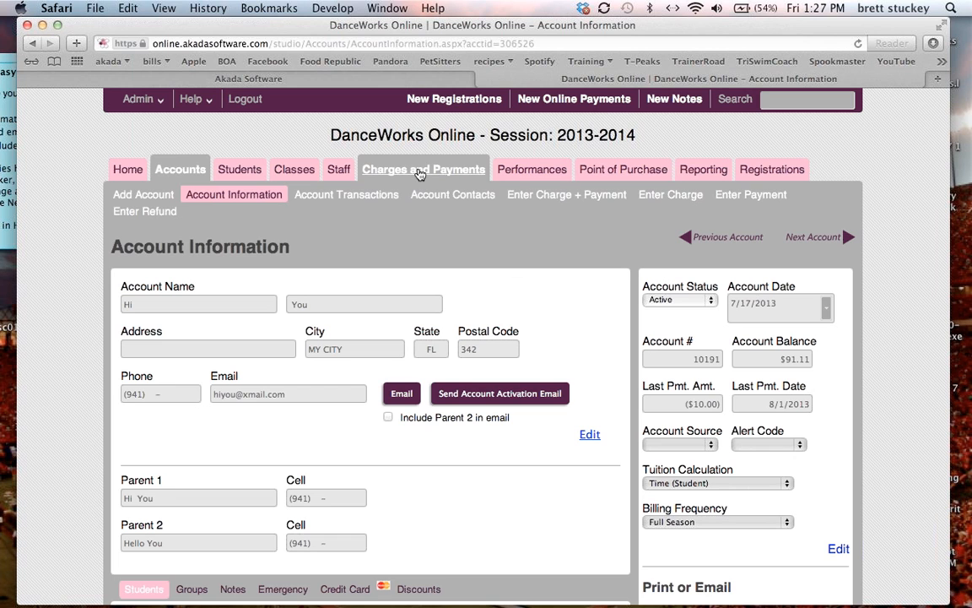
Step: Open the Post Tuition Charges page and examine its Account Billing Frequency choices and posting options, keeping Monthly Tuition selected
left_click(419, 173)
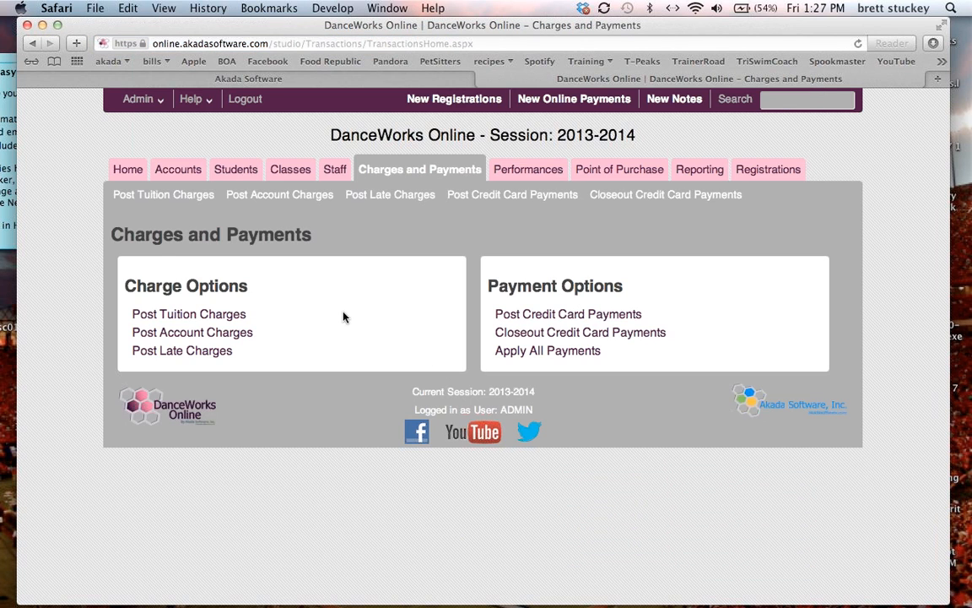
left_click(218, 317)
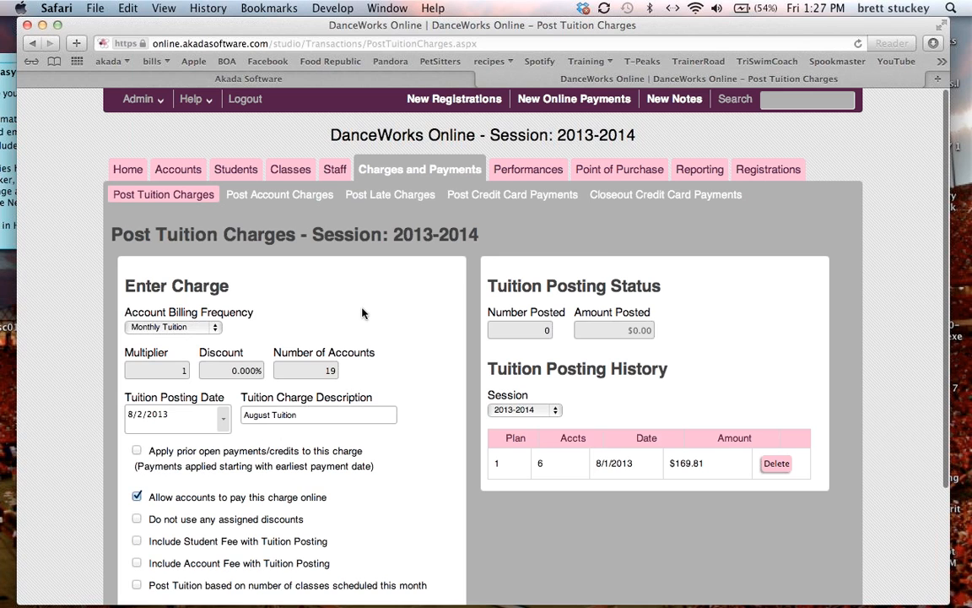
scroll(346, 300, "down", 2)
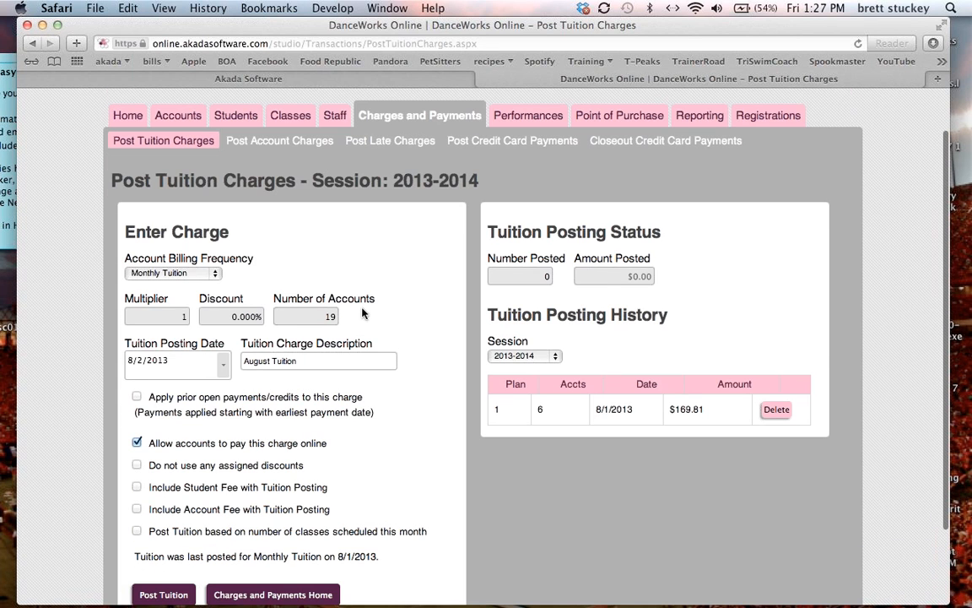
left_click(218, 273)
left_click(218, 272)
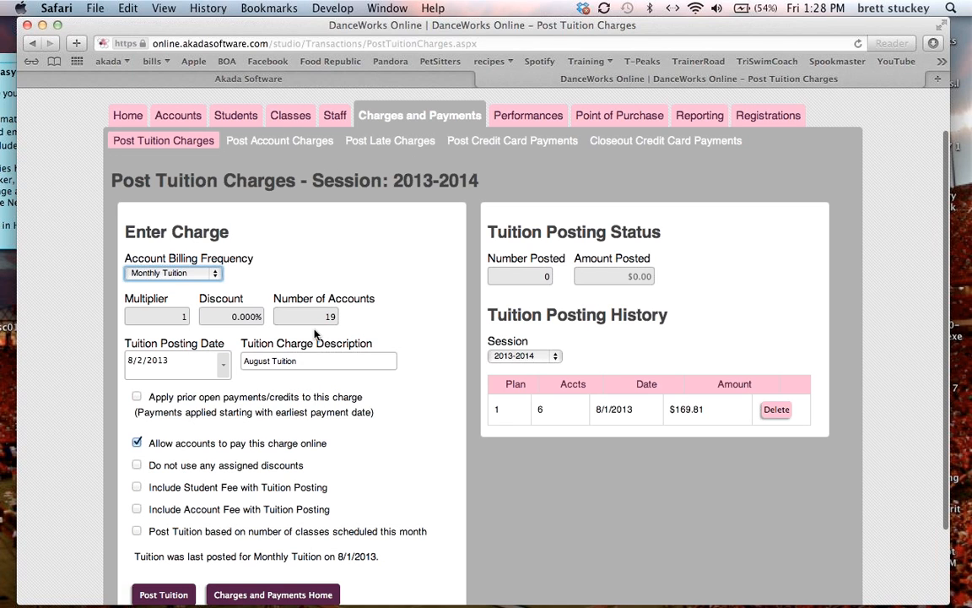
scroll(315, 334, "up", 2)
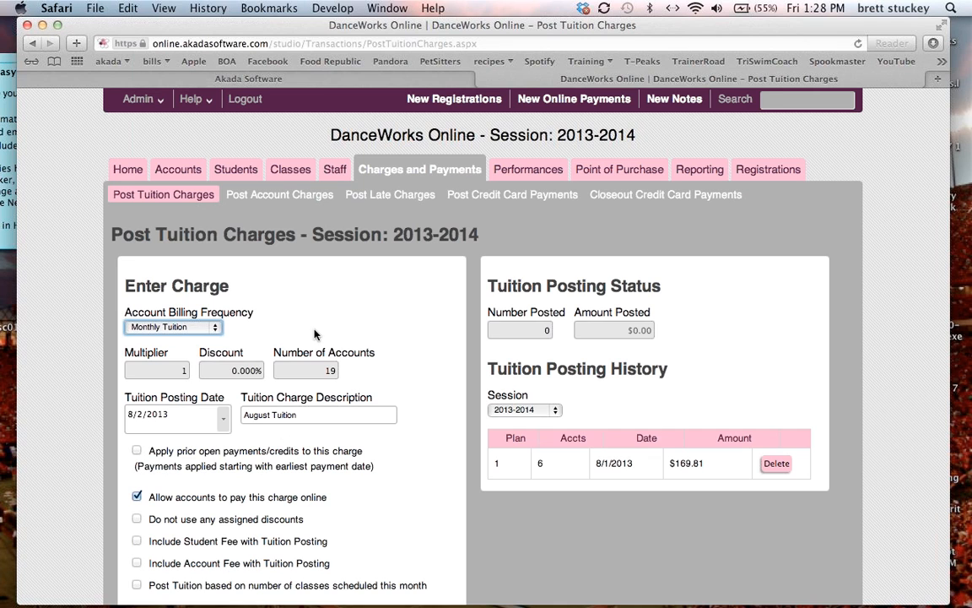
left_click(347, 335)
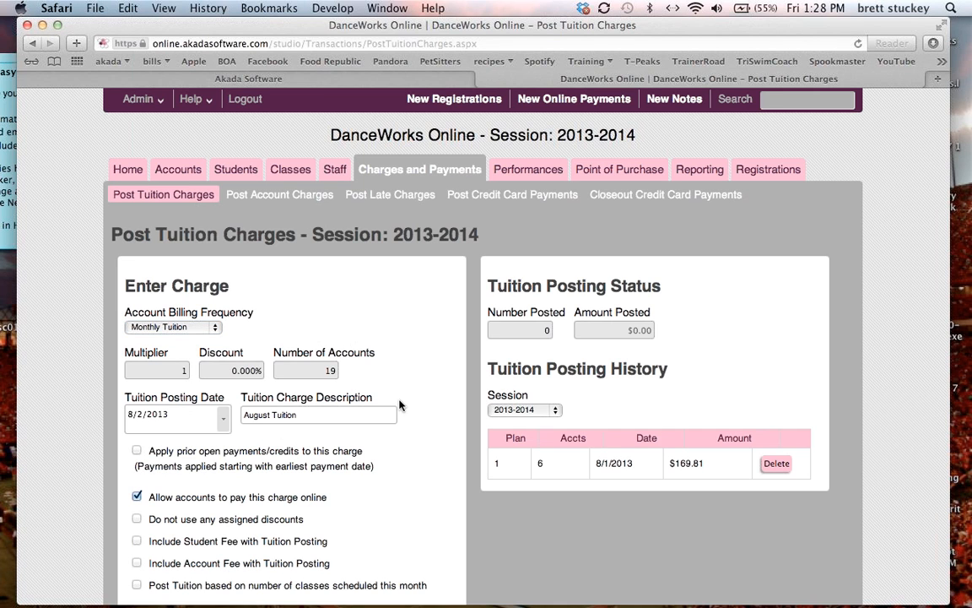
Step: Return to the list of accounts
left_click(180, 169)
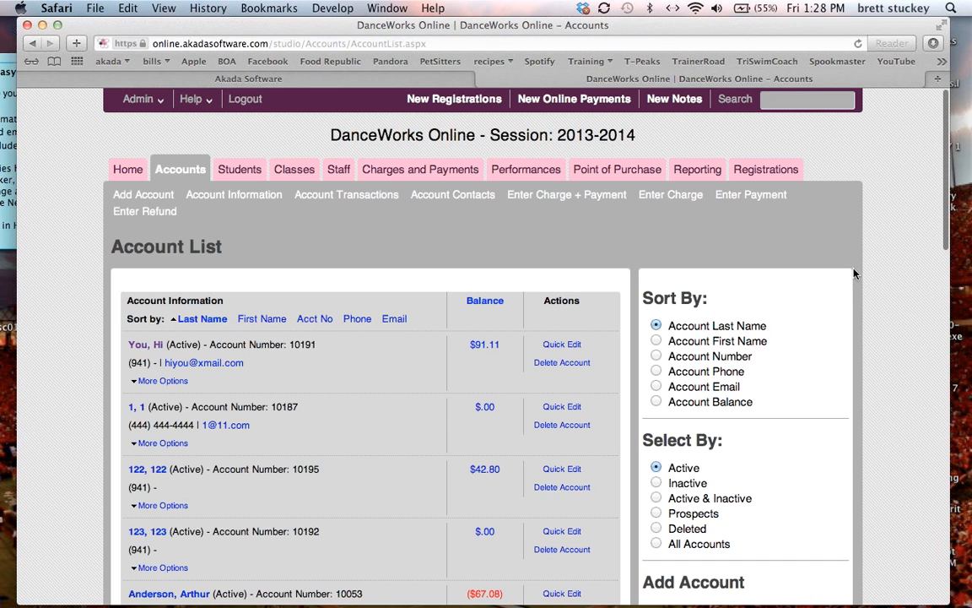
left_click(955, 52)
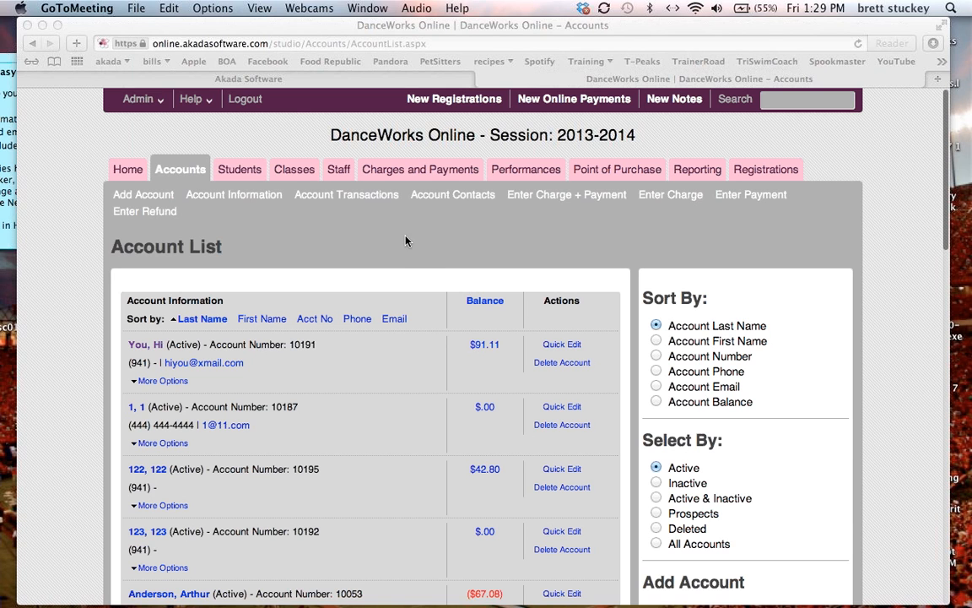
left_click(364, 211)
Step: Reopen the Account Defaults settings and review the multipliers, discounts and online visibility of the billing frequency plans
left_click(137, 99)
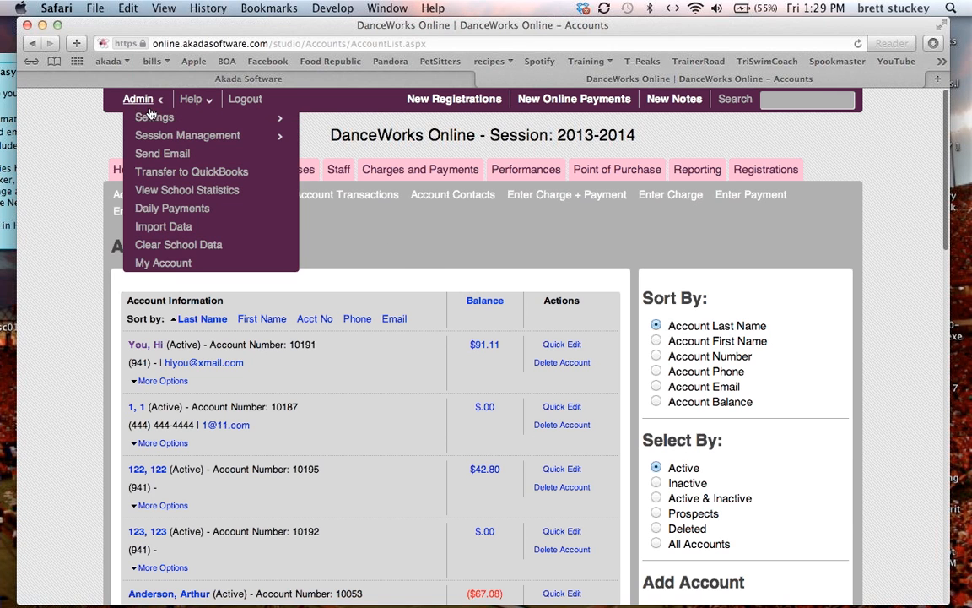
left_click(152, 118)
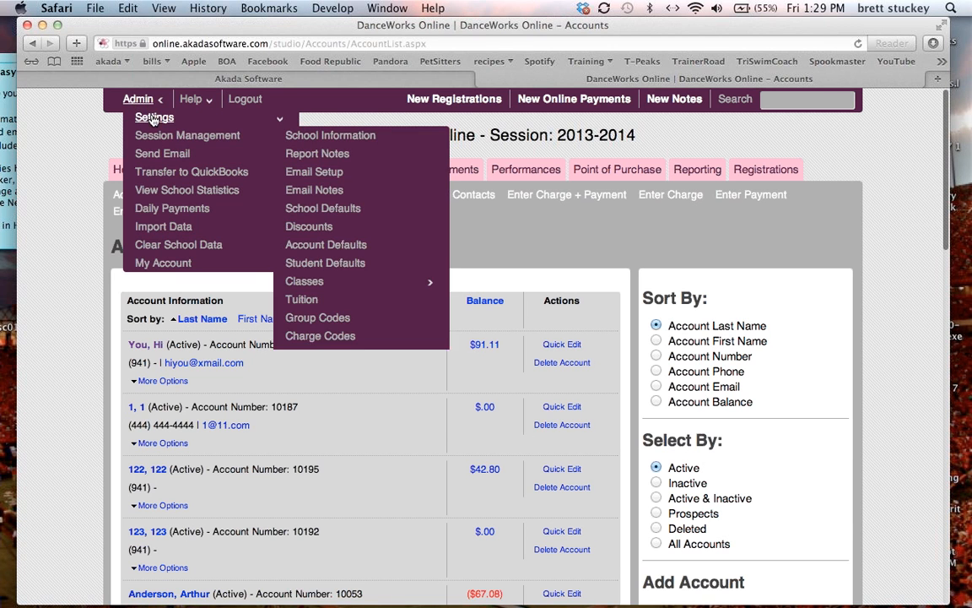
left_click(338, 255)
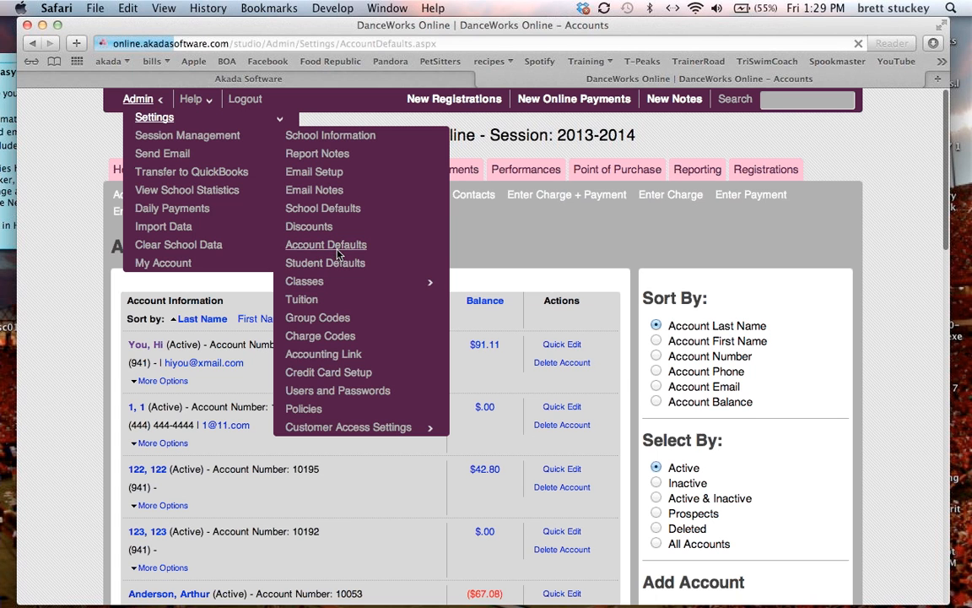
scroll(253, 507, "down", 5)
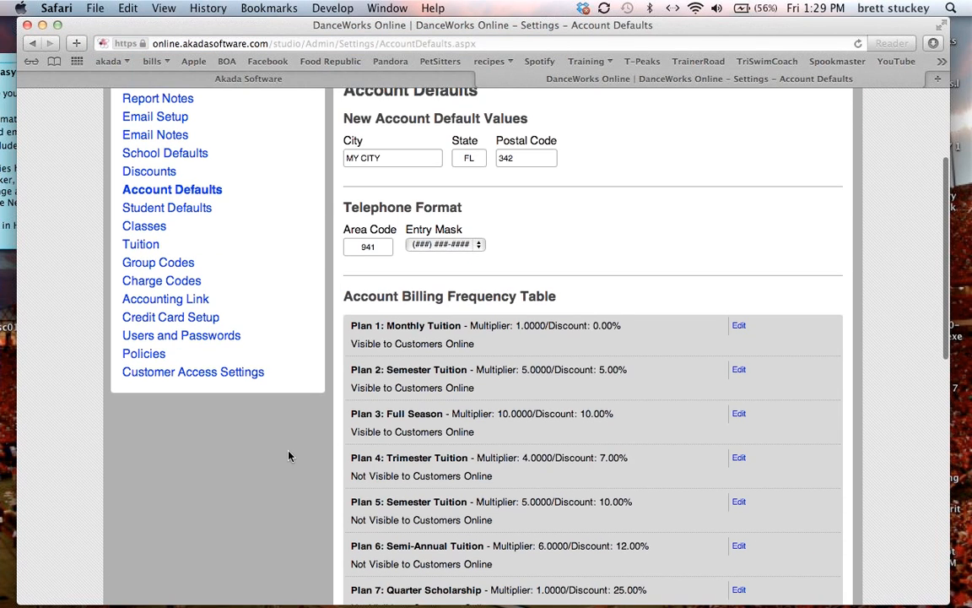
scroll(289, 455, "down", 3)
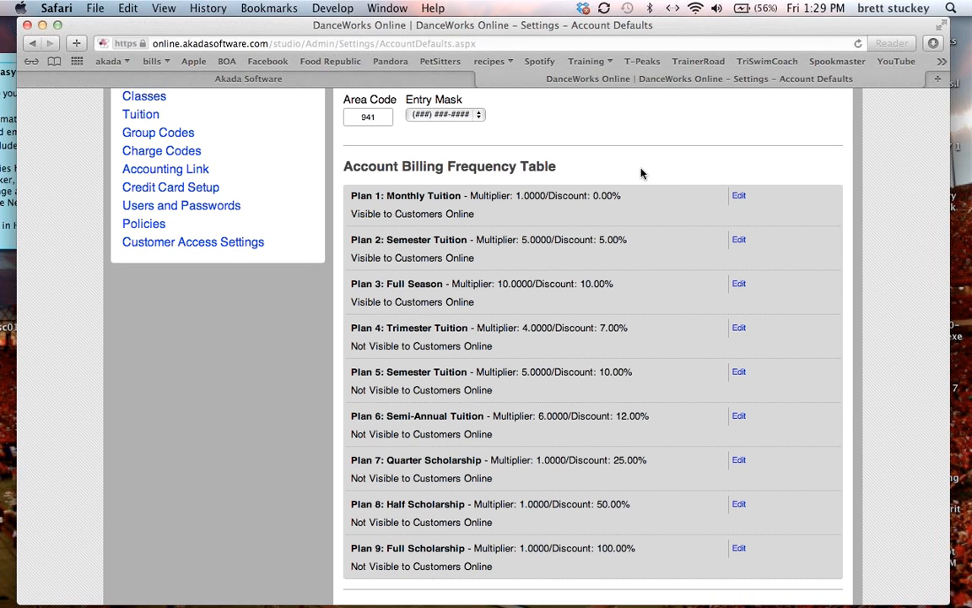
scroll(276, 267, "up", 6)
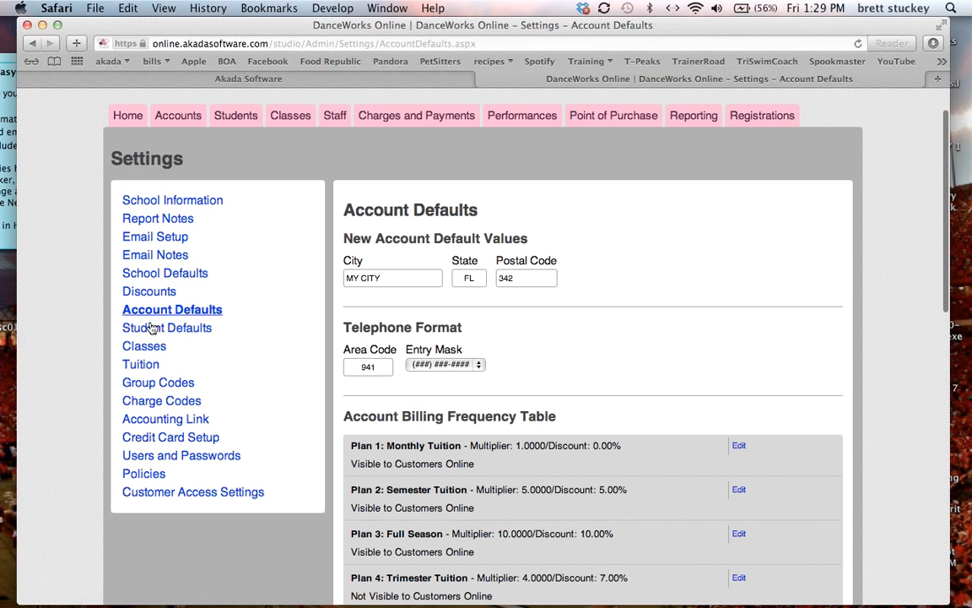
Step: Open the Tuition settings and review the default calculation methods and the Tuition Class Table
left_click(145, 372)
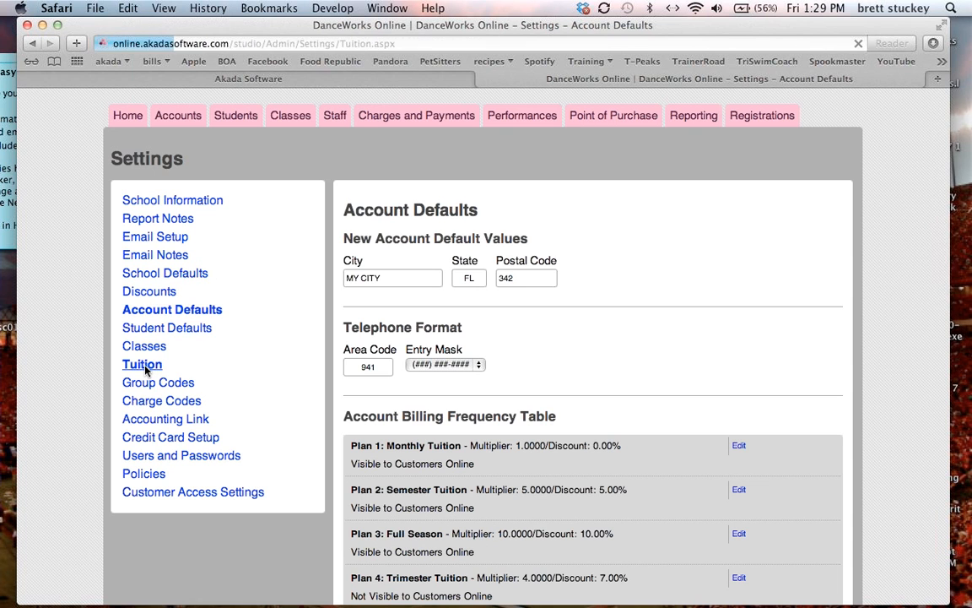
scroll(272, 422, "down", 3)
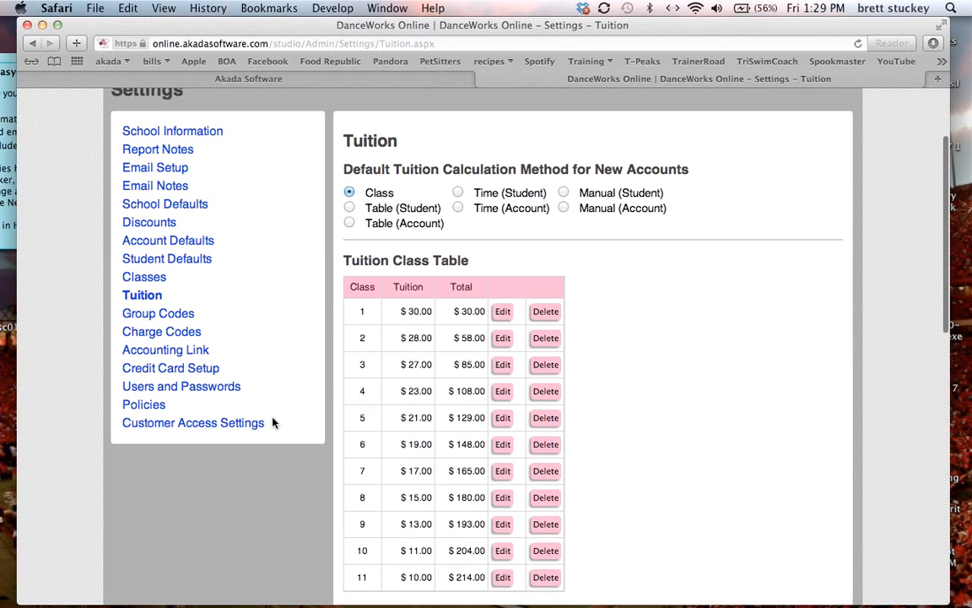
scroll(358, 394, "down", 3)
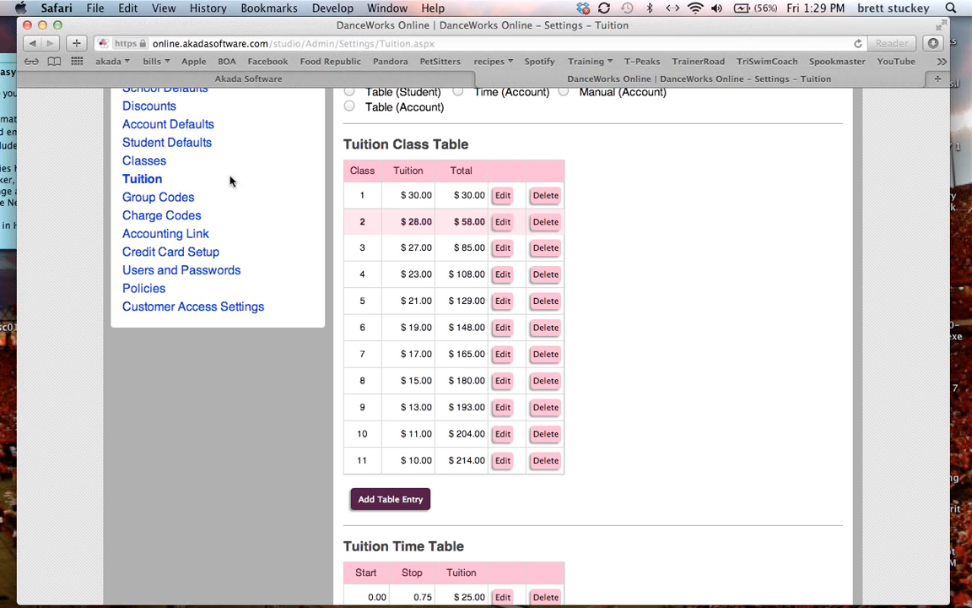
Step: Go back to the Account Defaults settings and view the Account Billing Frequency Table
left_click(194, 133)
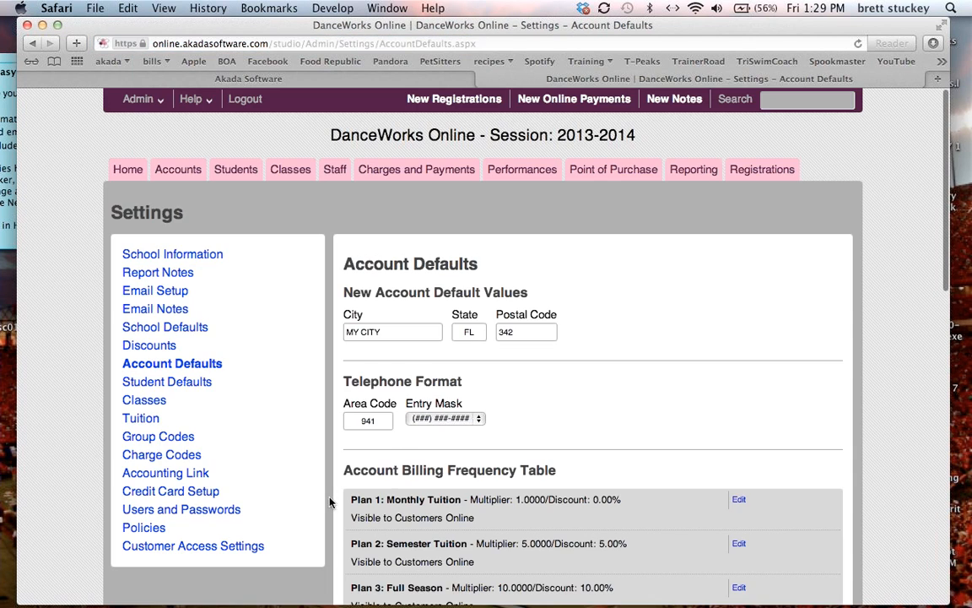
scroll(271, 572, "down", 5)
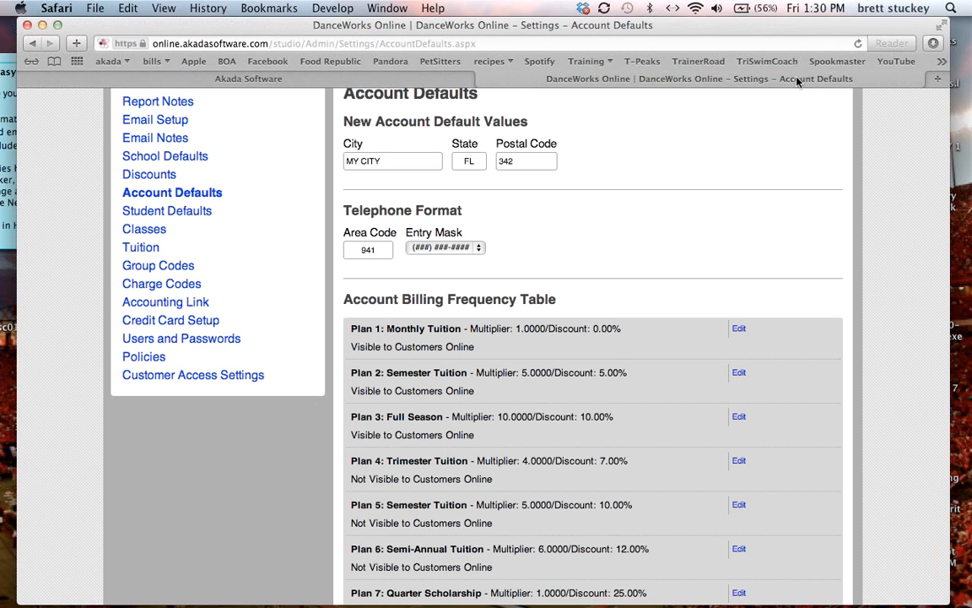
left_click(943, 102)
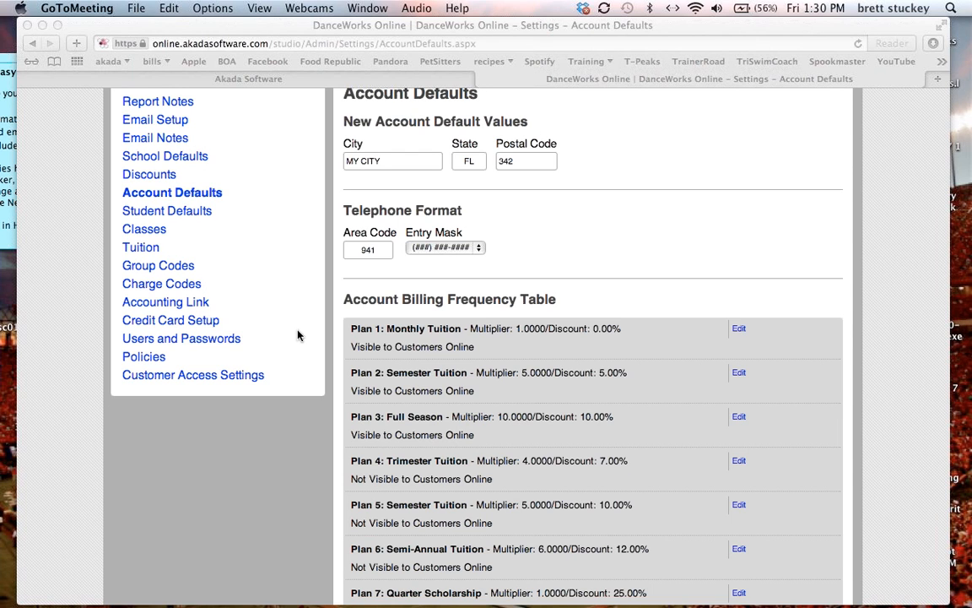
left_click(741, 419)
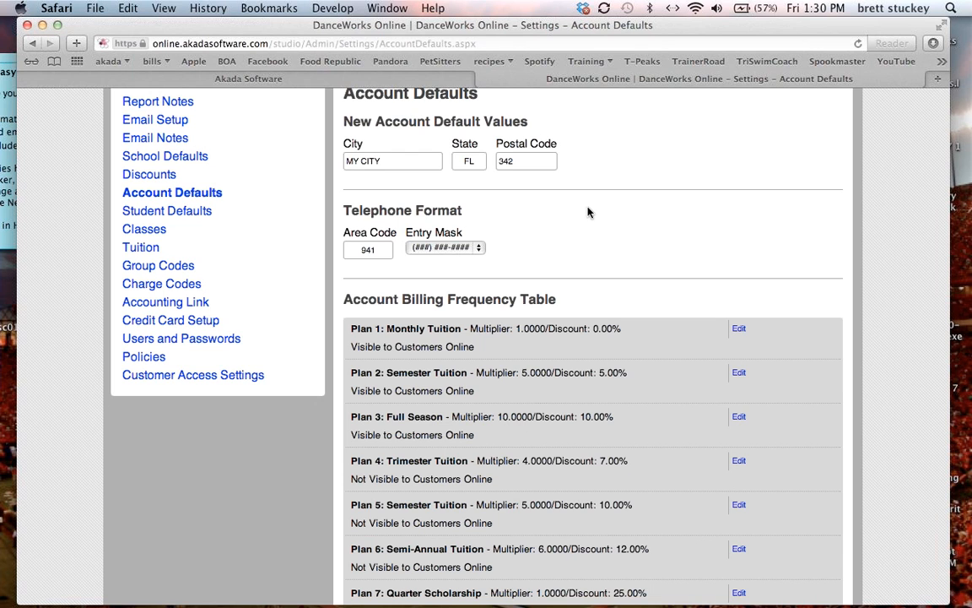
left_click(911, 342)
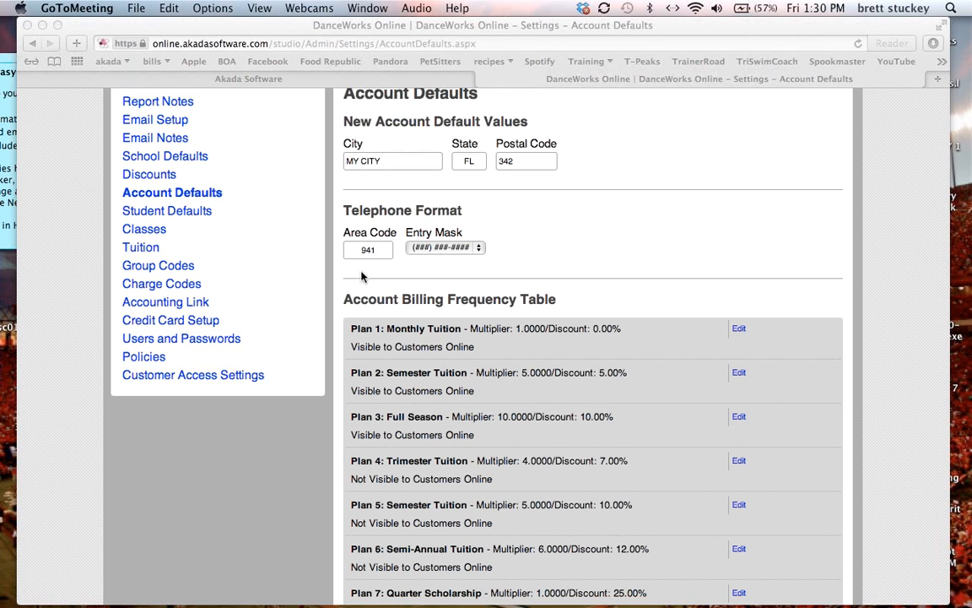
left_click(278, 243)
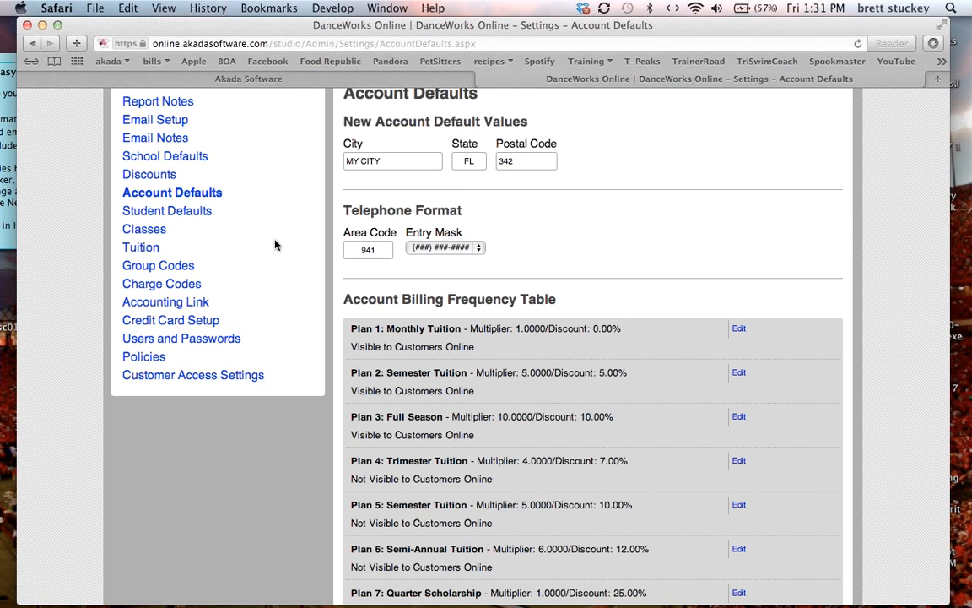
Step: Reopen the Tuition settings and examine the per-class rates and the hourly ranges and rates in the Tuition Time Table
scroll(279, 244, "up", 5)
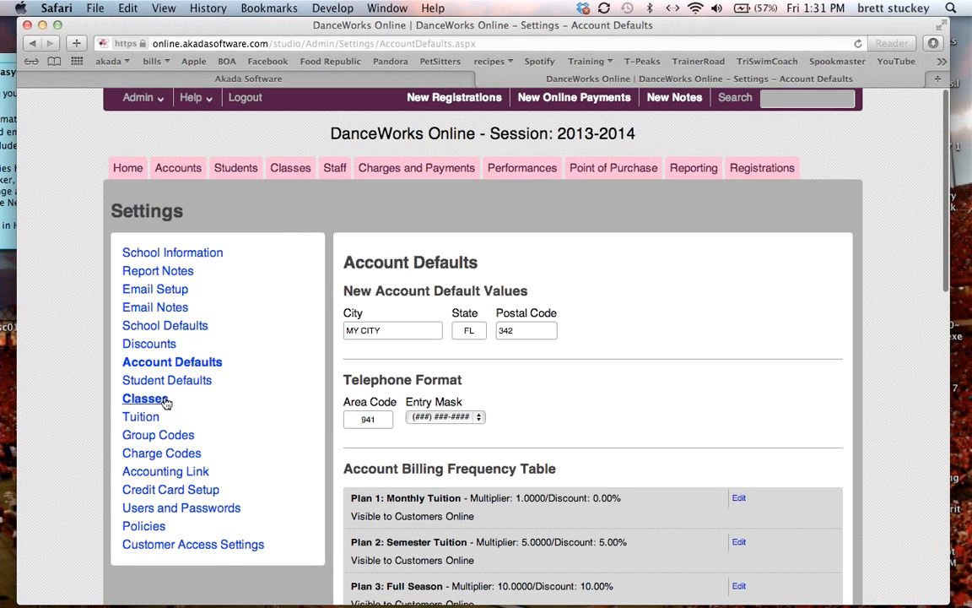
left_click(141, 417)
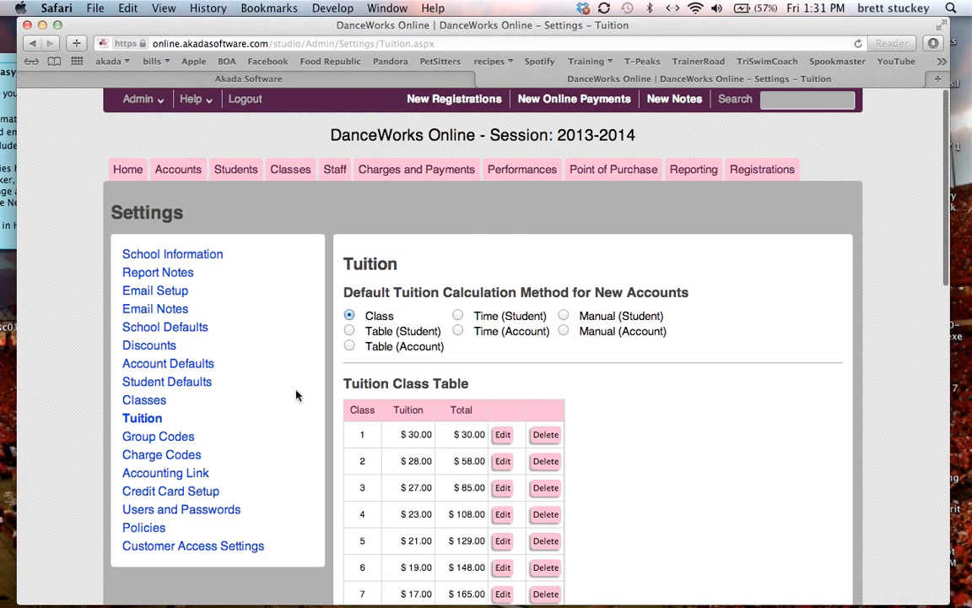
scroll(297, 395, "down", 3)
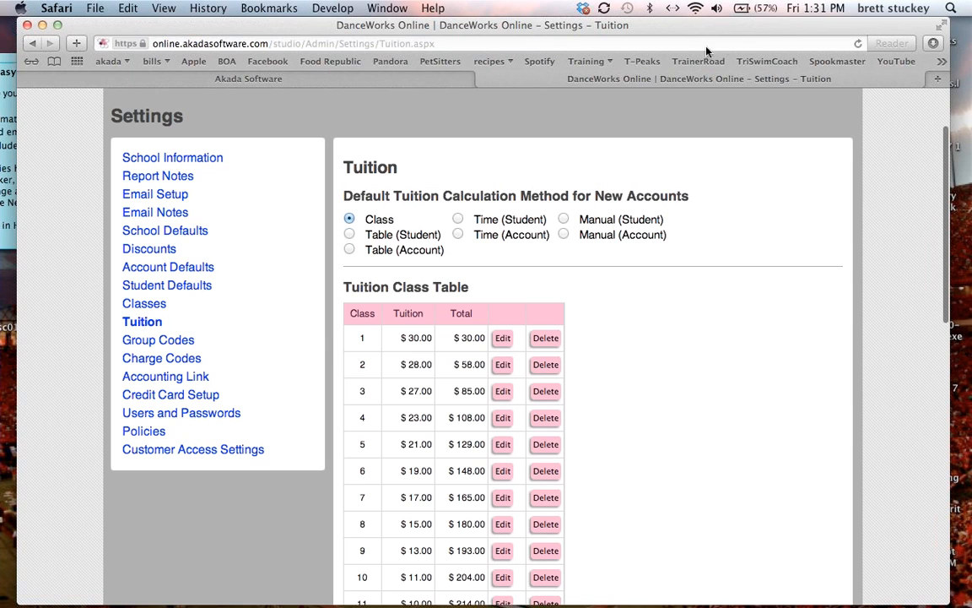
left_click(729, 51)
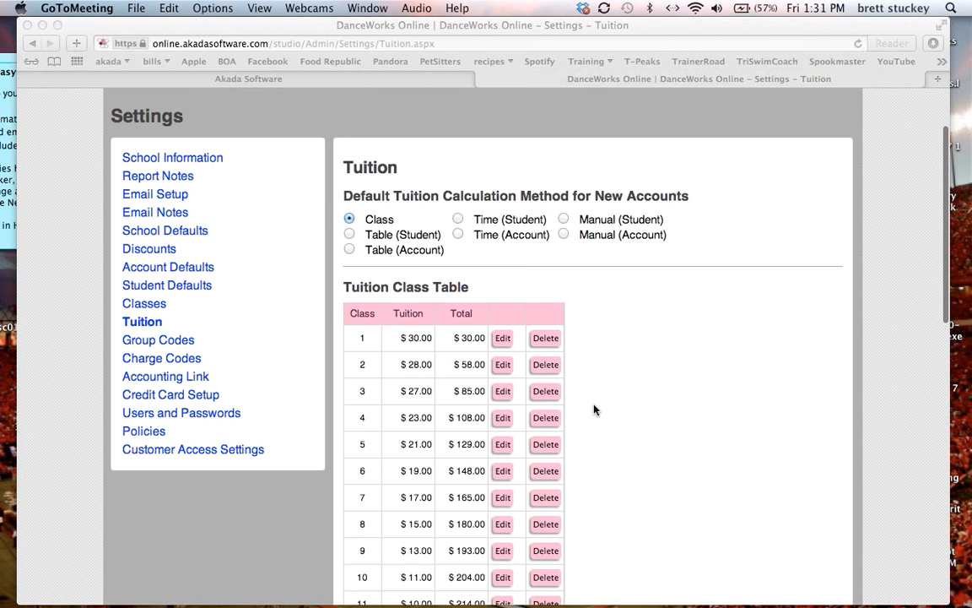
scroll(594, 409, "down", 1)
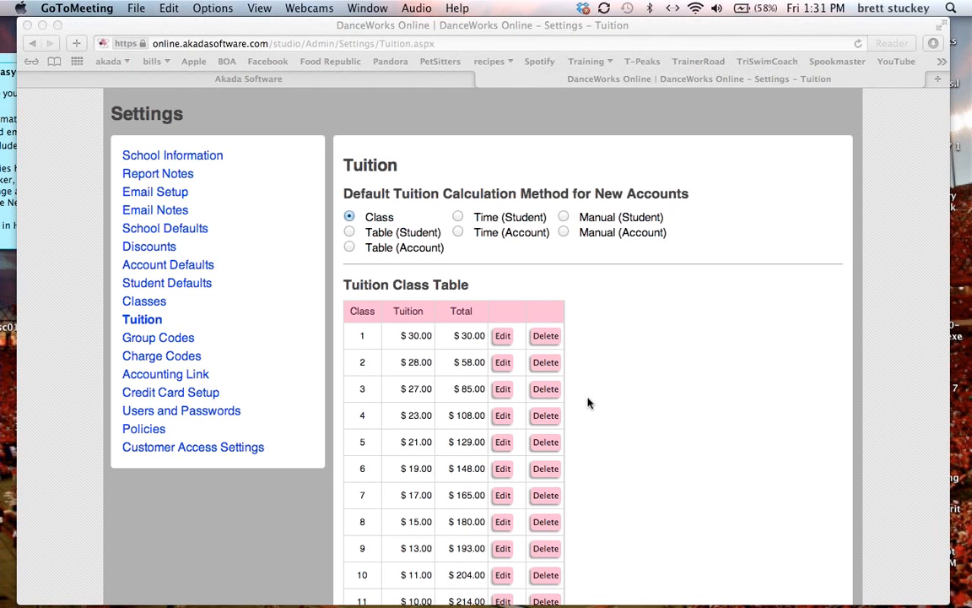
scroll(588, 403, "down", 5)
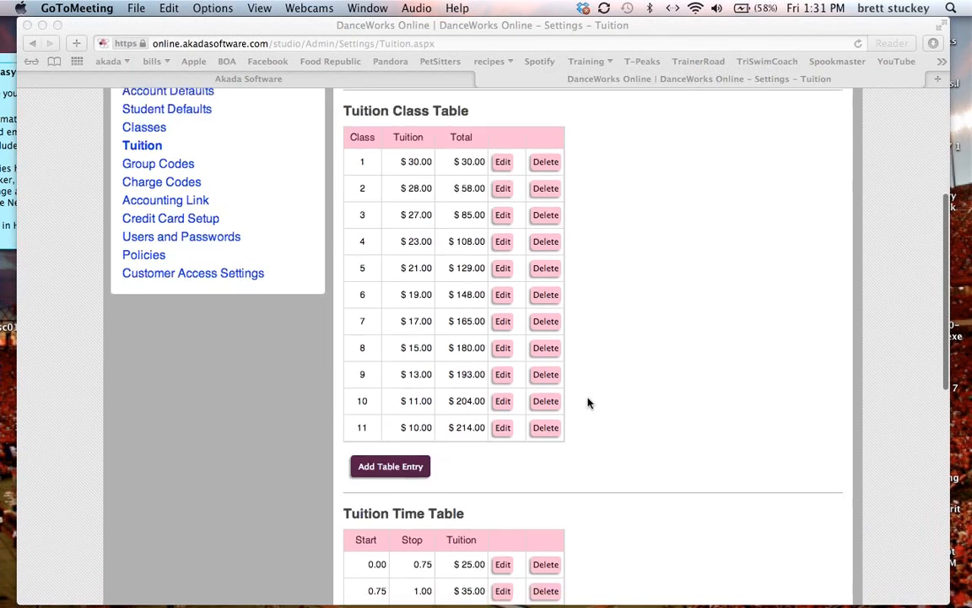
scroll(589, 402, "down", 3)
scroll(589, 402, "down", 3)
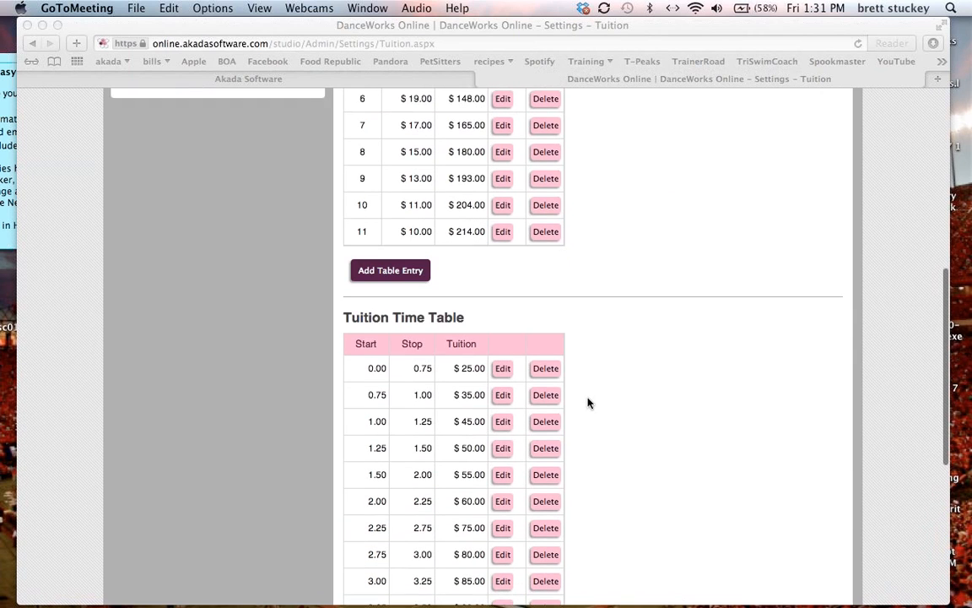
scroll(597, 387, "down", 1)
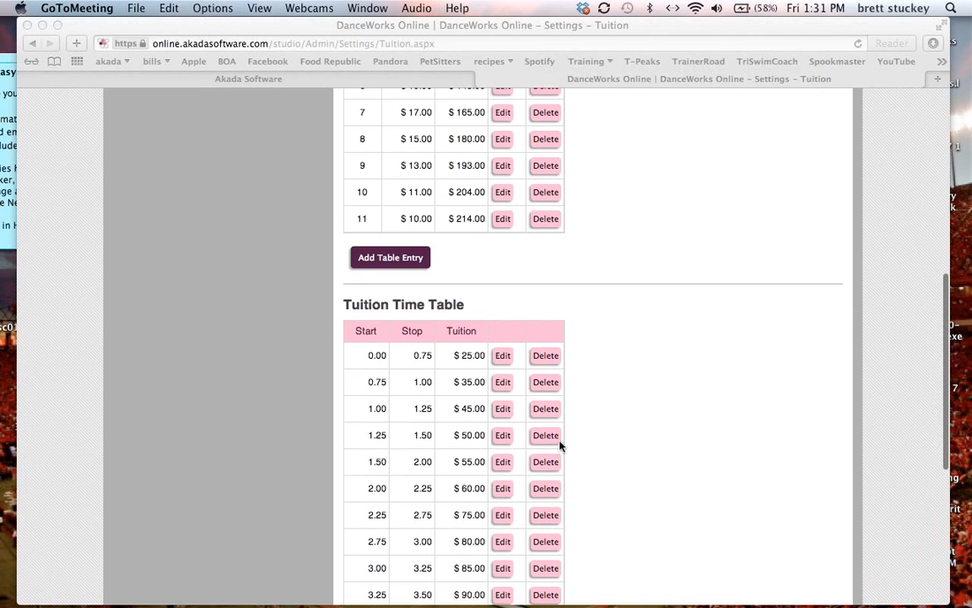
left_click(447, 499)
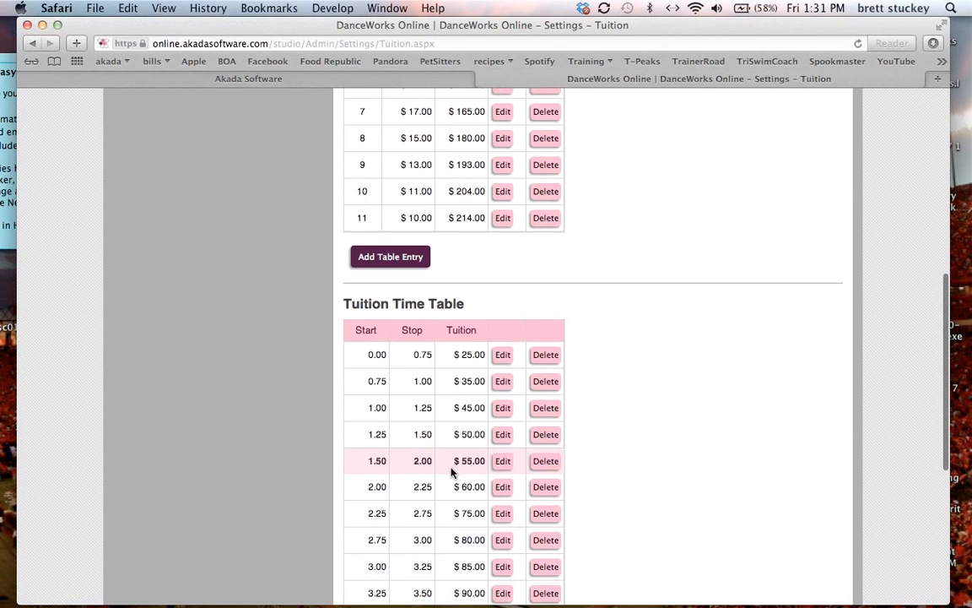
scroll(452, 473, "down", 1)
scroll(451, 473, "down", 1)
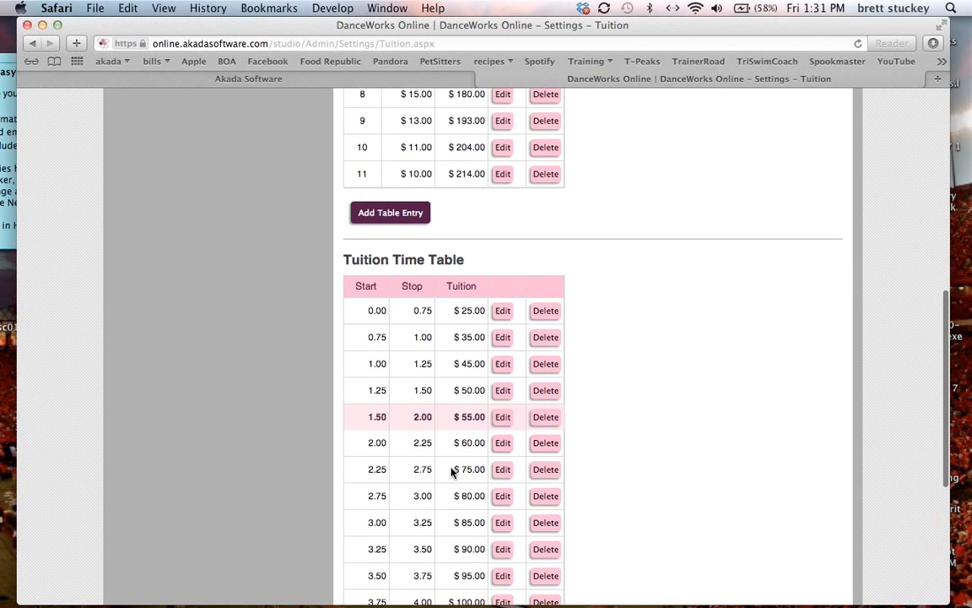
scroll(452, 472, "down", 2)
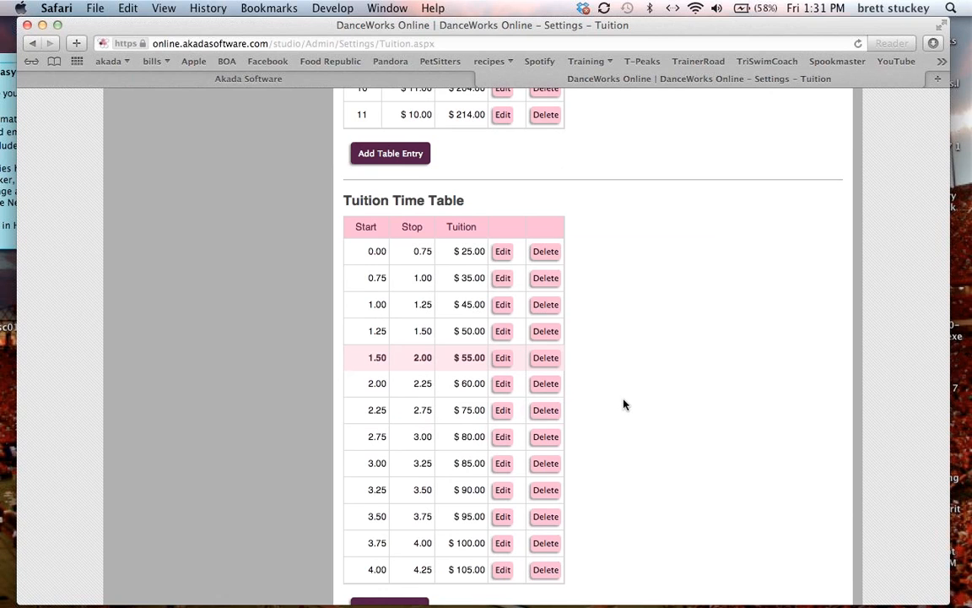
scroll(625, 404, "down", 1)
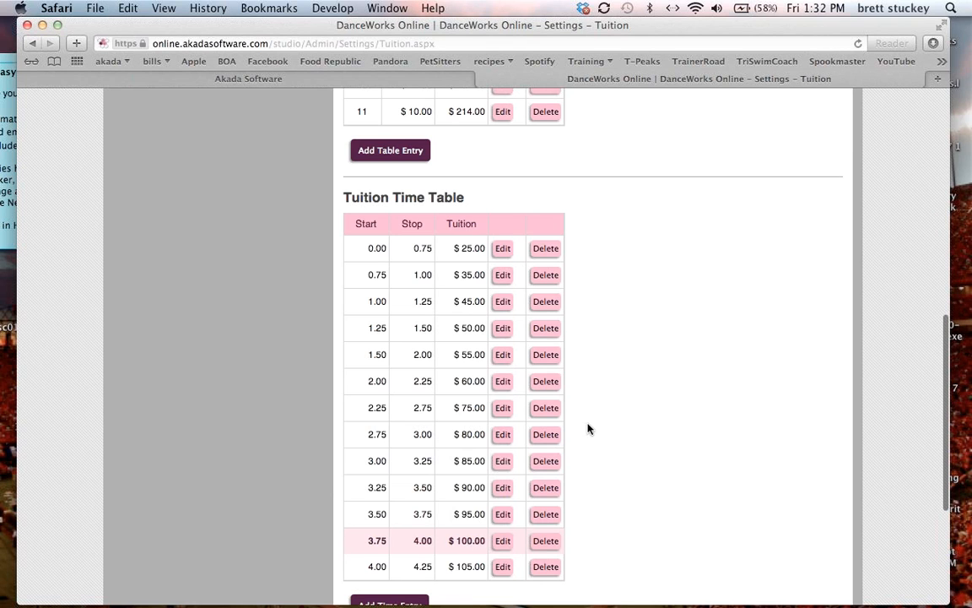
left_click(463, 361)
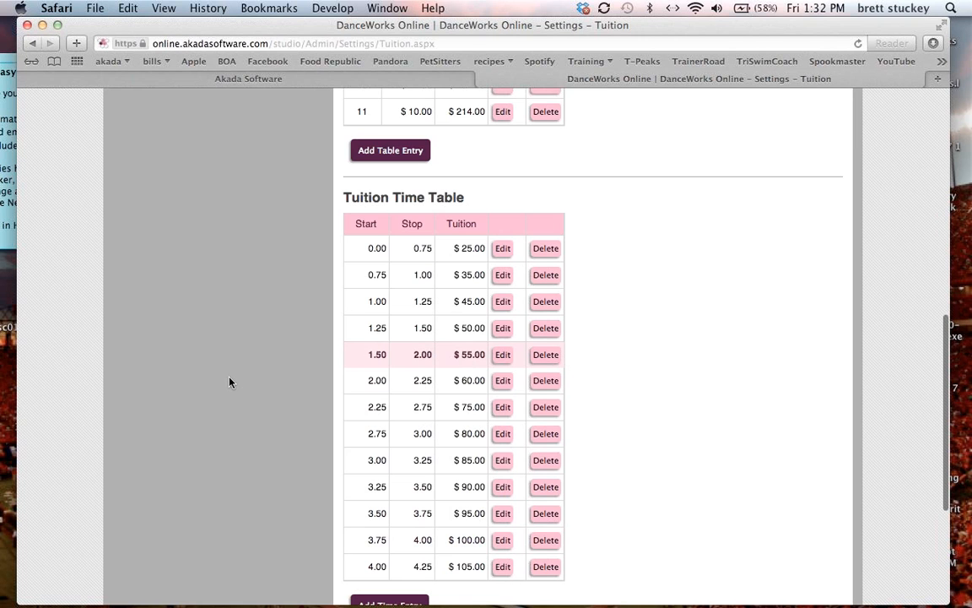
Step: Open the Discounts settings and review the defined discounts and the charge types they apply to
scroll(230, 383, "up", 10)
scroll(230, 383, "up", 3)
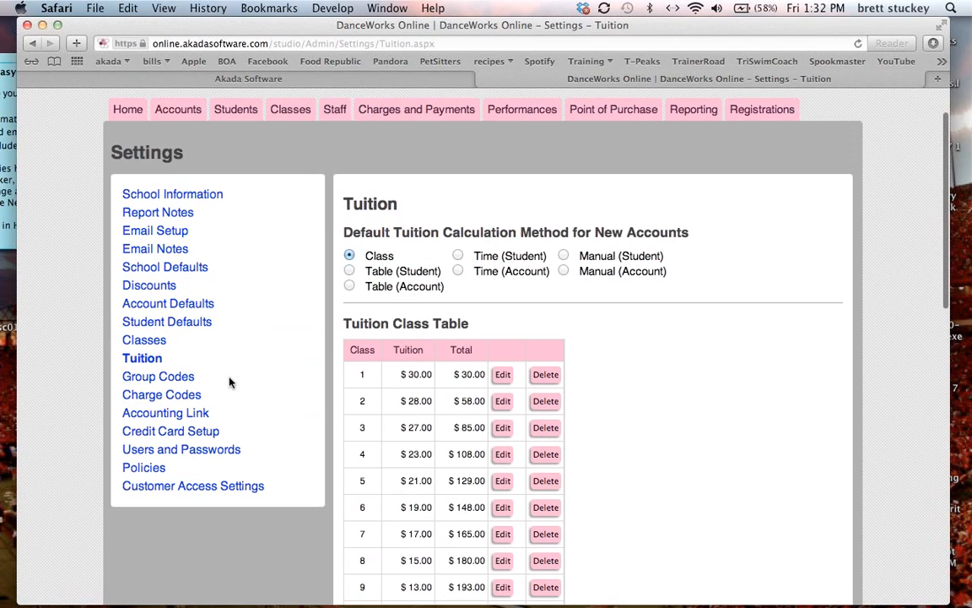
left_click(166, 290)
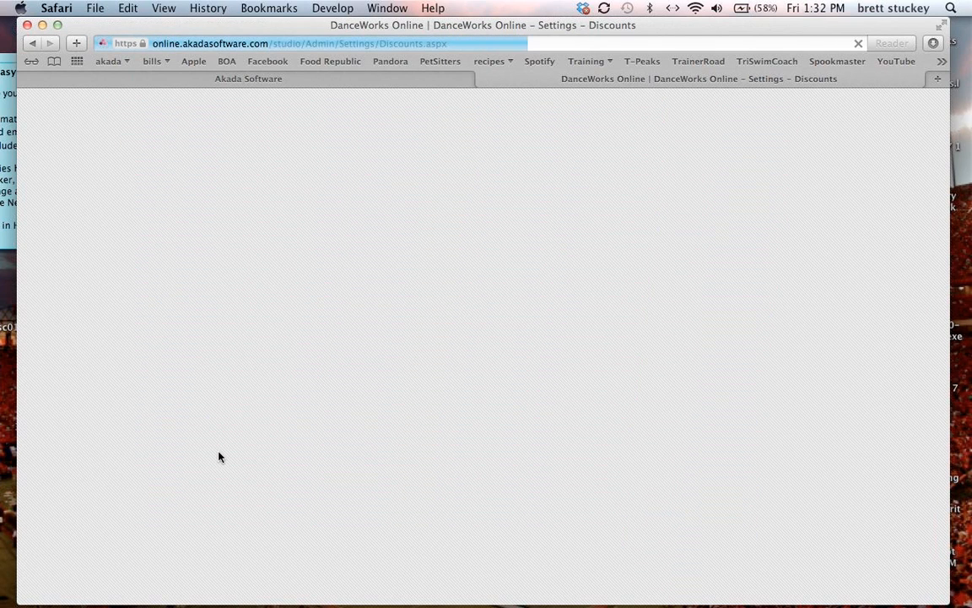
scroll(314, 488, "down", 1)
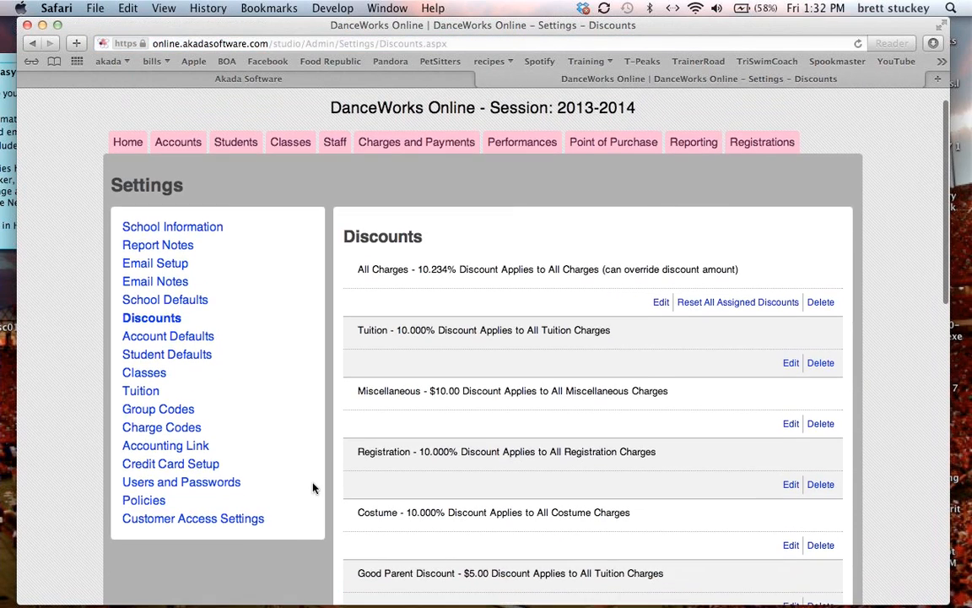
scroll(356, 442, "down", 5)
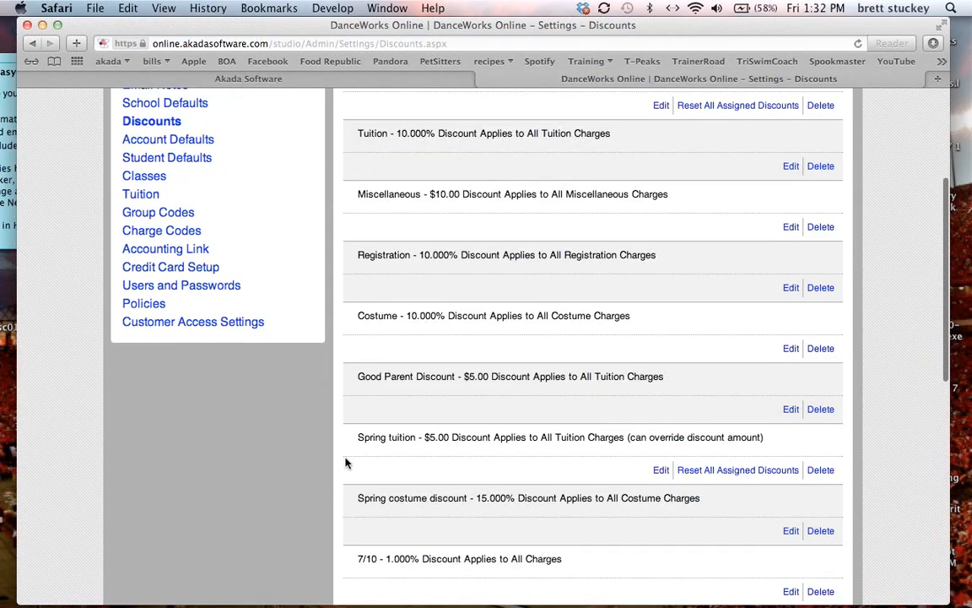
scroll(333, 507, "down", 2)
scroll(327, 477, "up", 3)
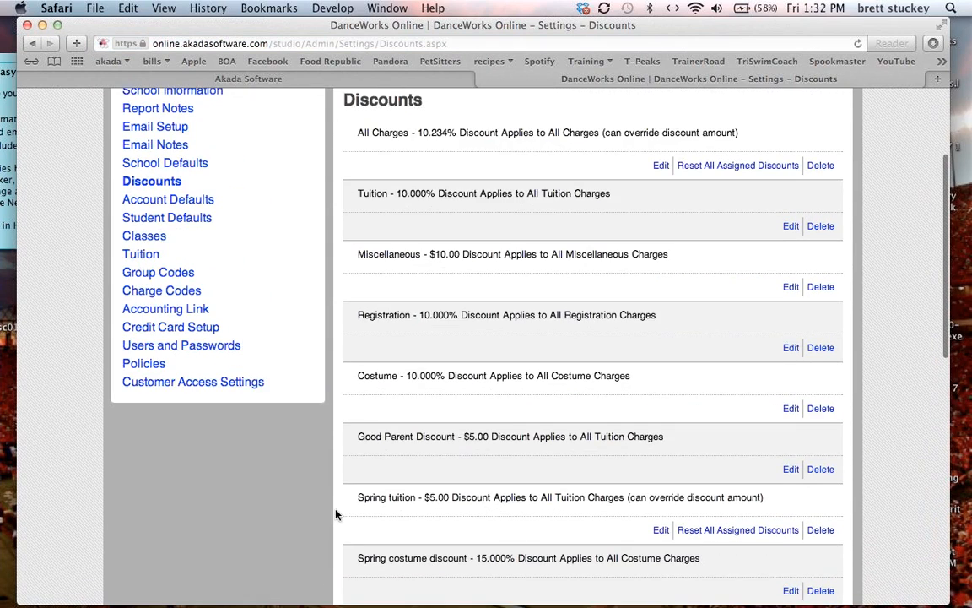
scroll(335, 514, "up", 3)
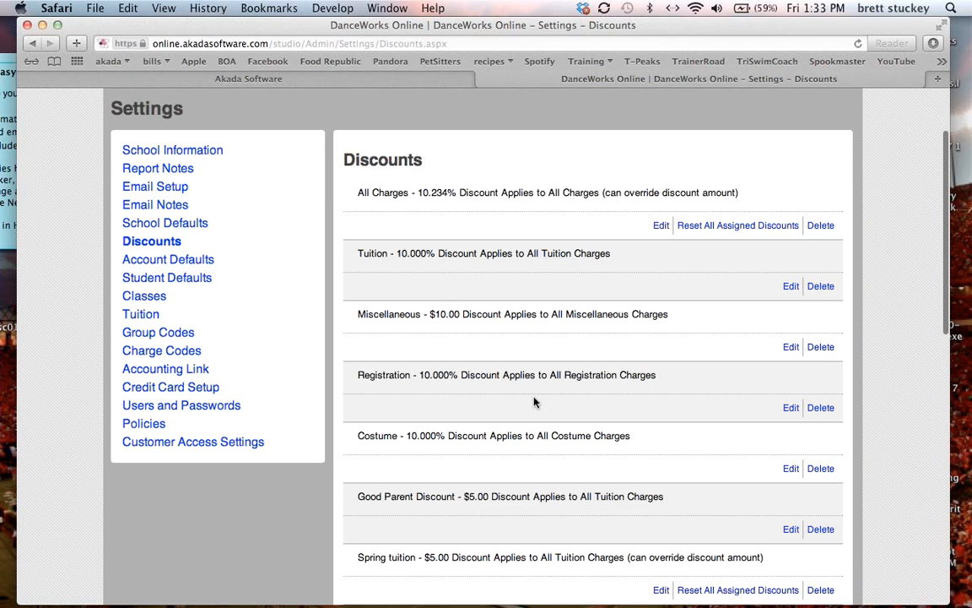
left_click(763, 323)
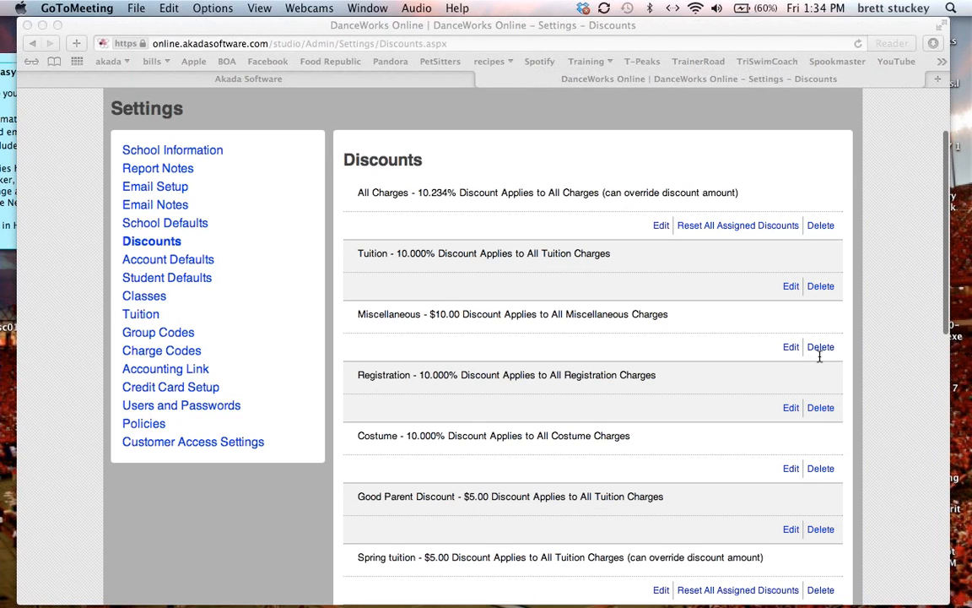
left_click(316, 385)
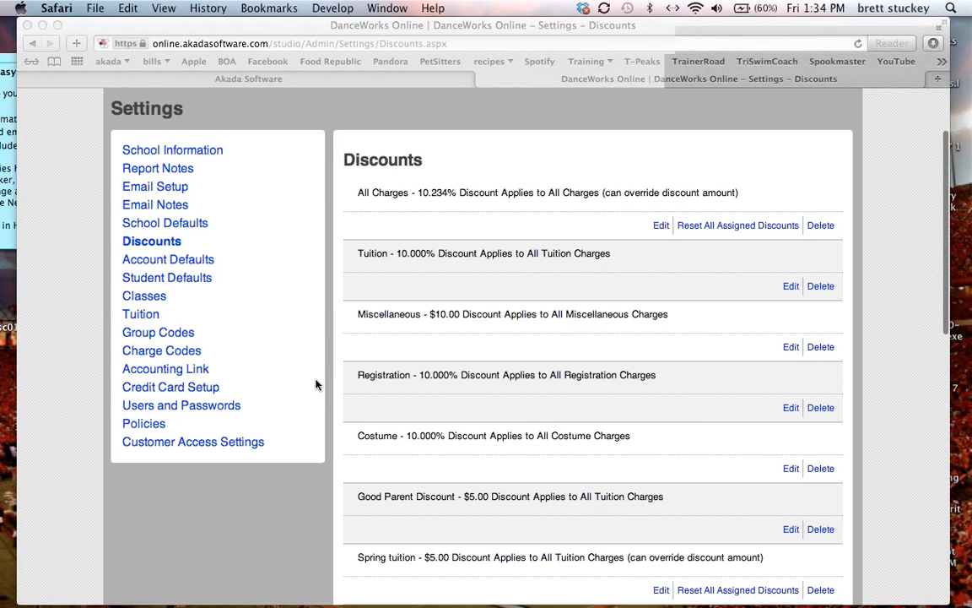
Step: Open the first account in the account list to view its Tuition Calculation and Billing Frequency
scroll(316, 385, "up", 3)
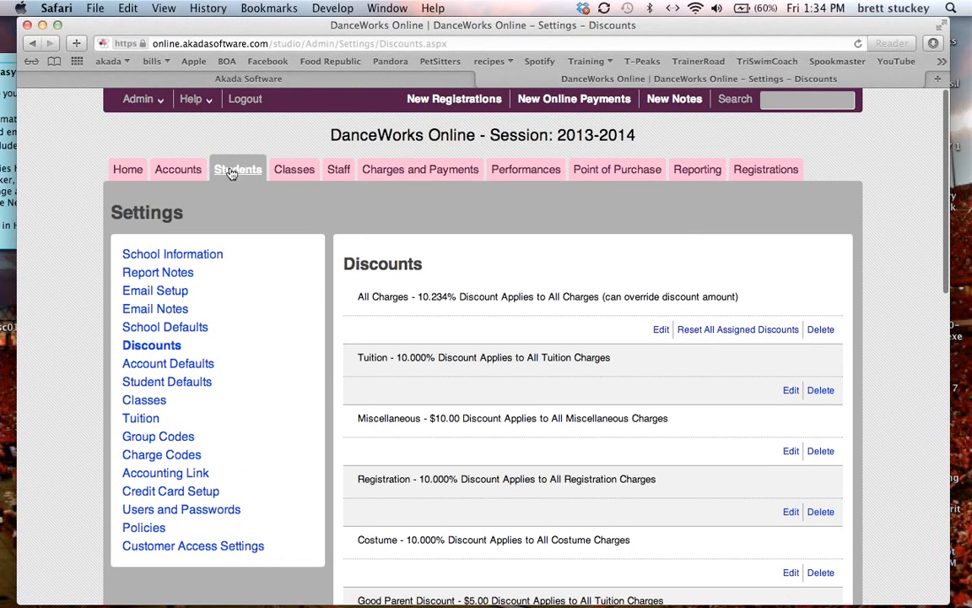
left_click(196, 169)
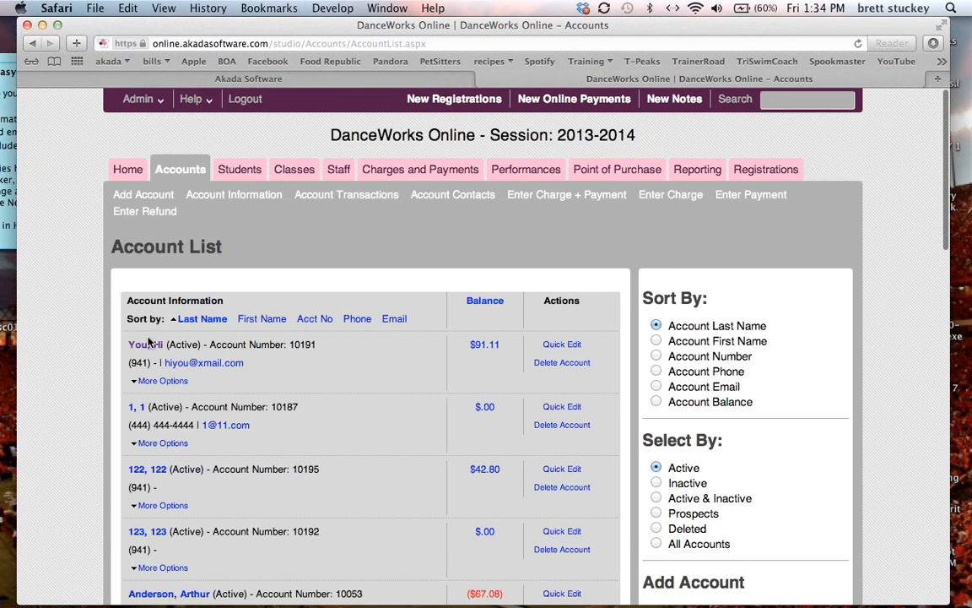
left_click(146, 345)
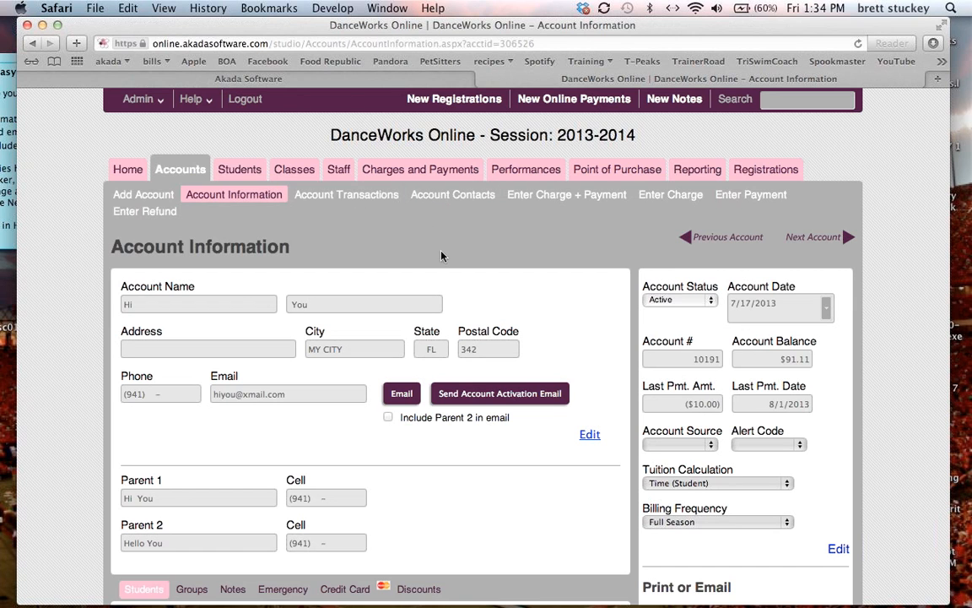
Step: Open the account's transactions and review the listed charges
left_click(368, 198)
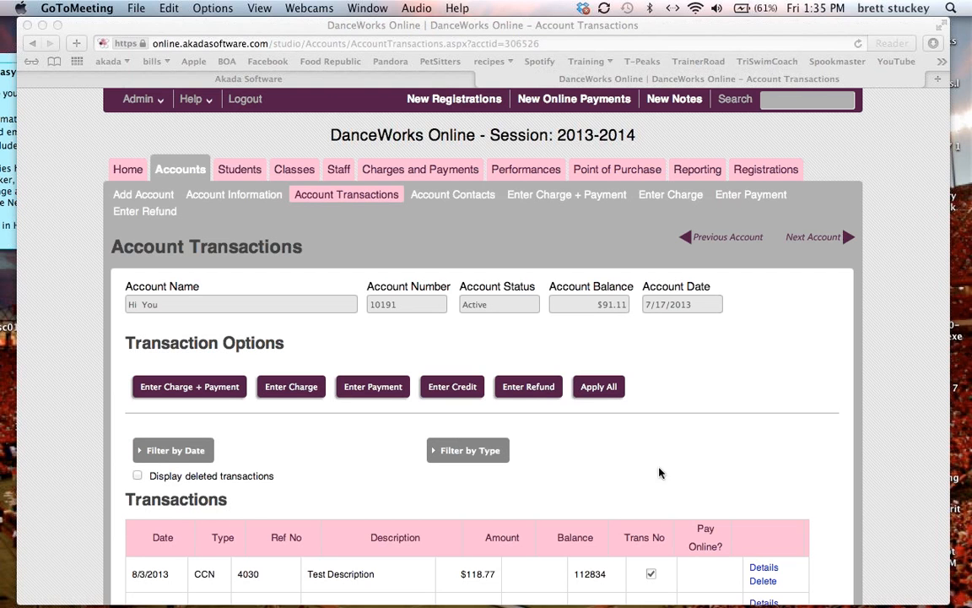
left_click(643, 530)
scroll(644, 470, "down", 2)
scroll(642, 470, "down", 10)
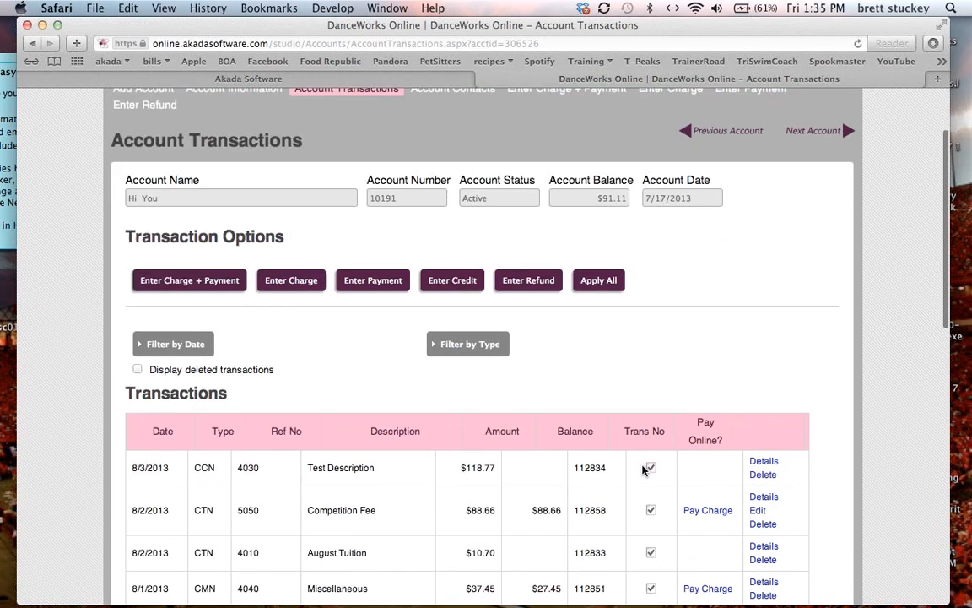
Step: Examine the rest of the account's transaction list down to the oldest charges and the account balance
scroll(642, 470, "down", 6)
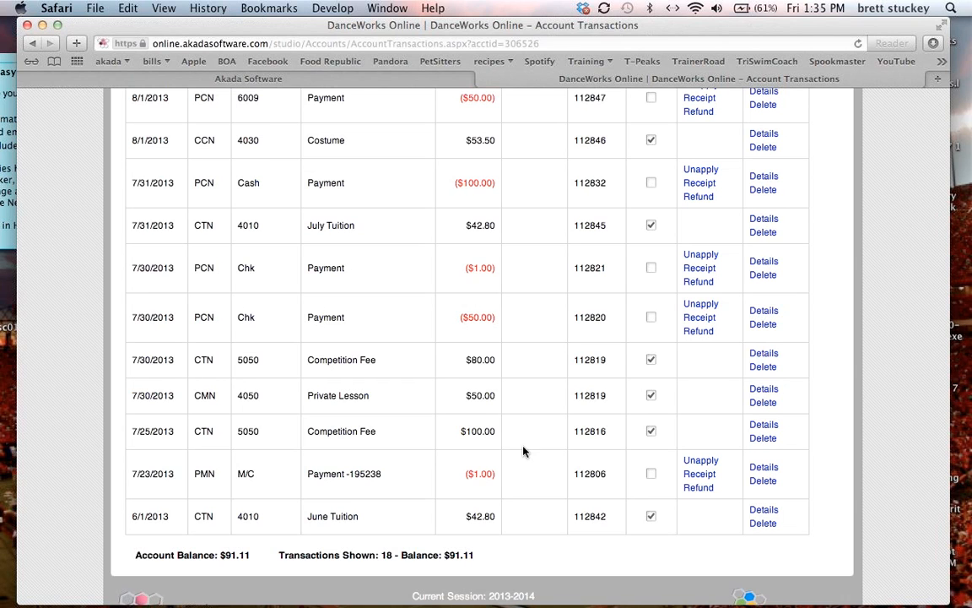
scroll(523, 452, "down", 1)
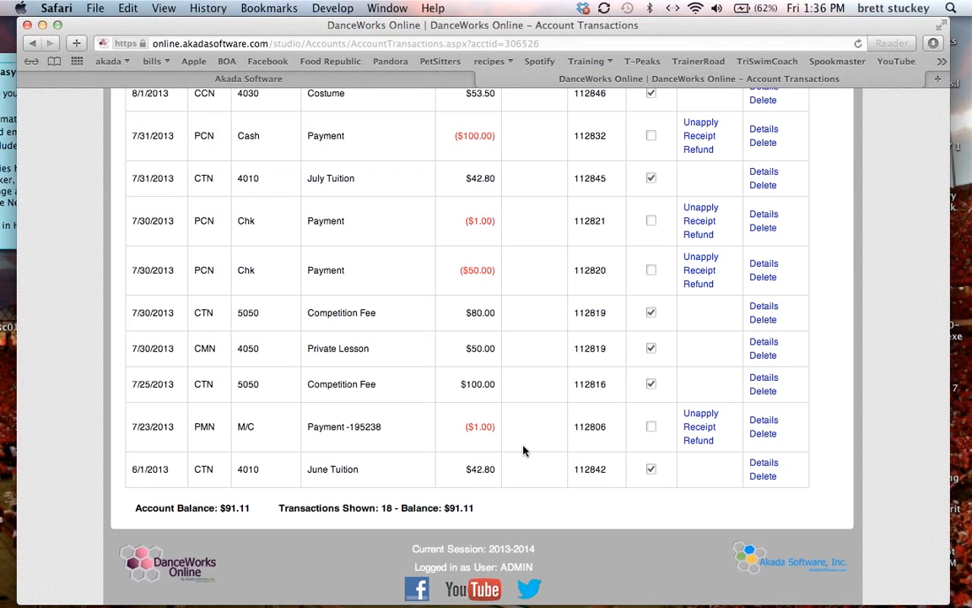
scroll(523, 452, "up", 5)
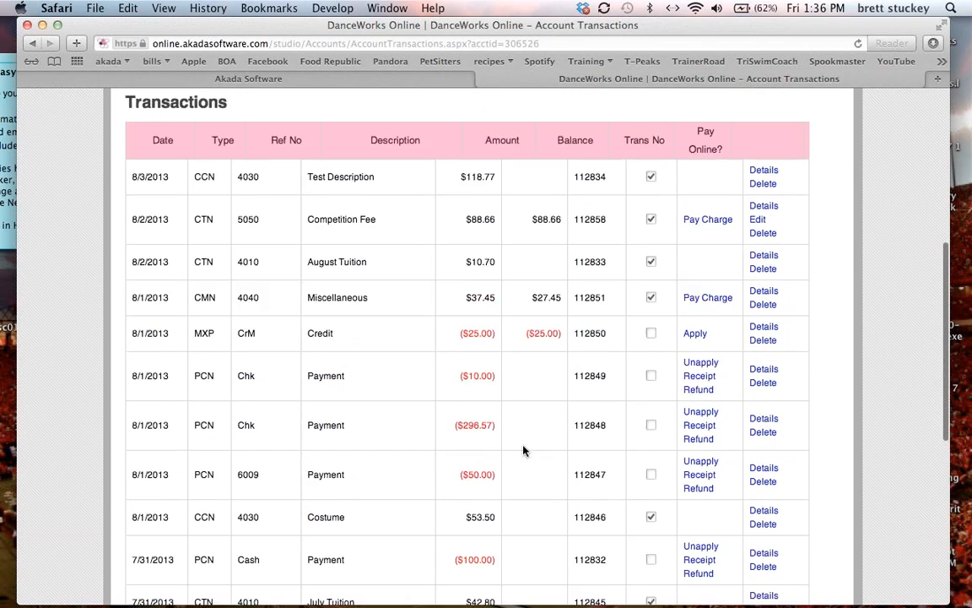
scroll(523, 451, "up", 5)
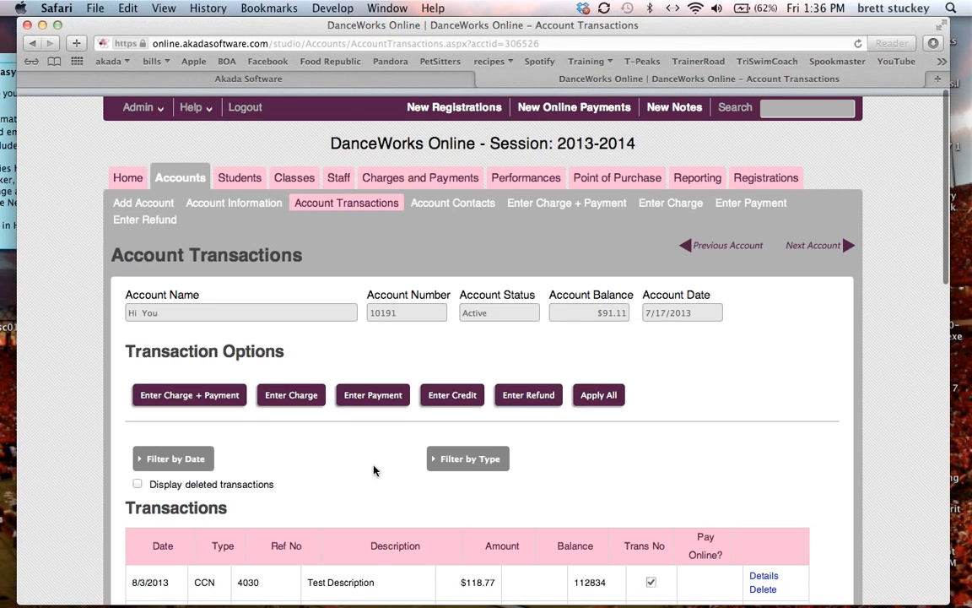
Step: Return to the account's information and review each student's weekly class meetings, class time and tuition
left_click(236, 204)
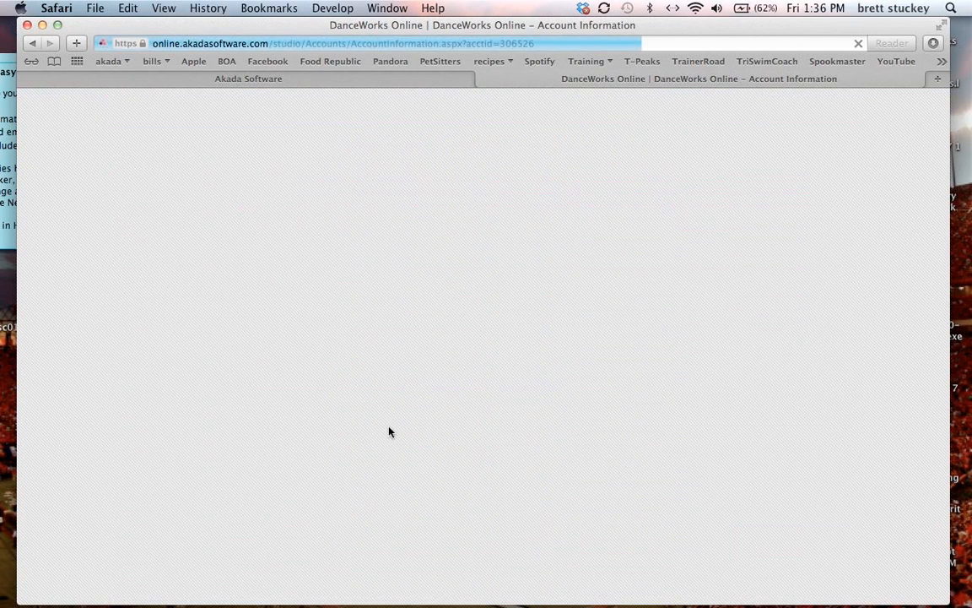
scroll(356, 473, "down", 3)
scroll(355, 472, "up", 3)
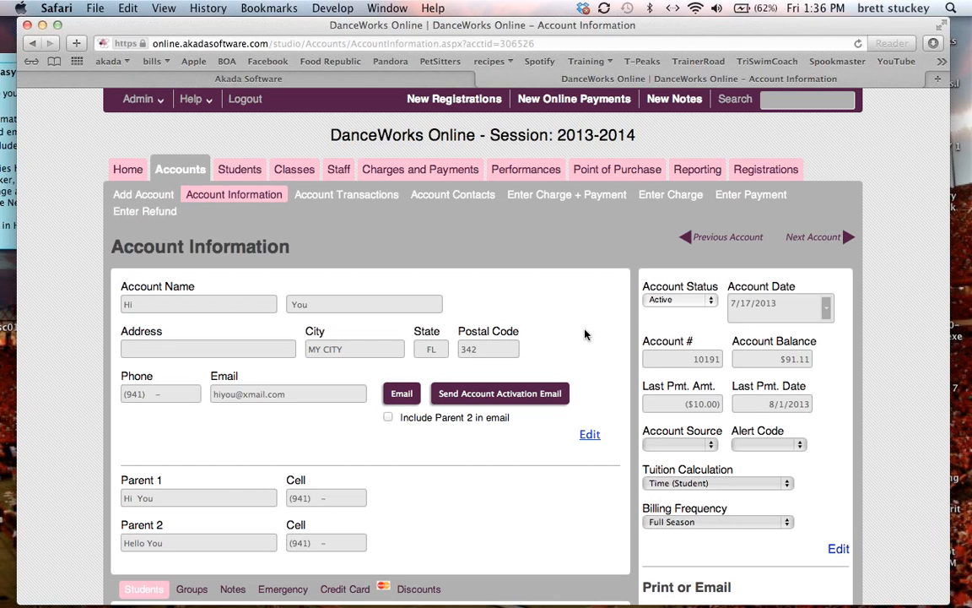
scroll(576, 407, "down", 3)
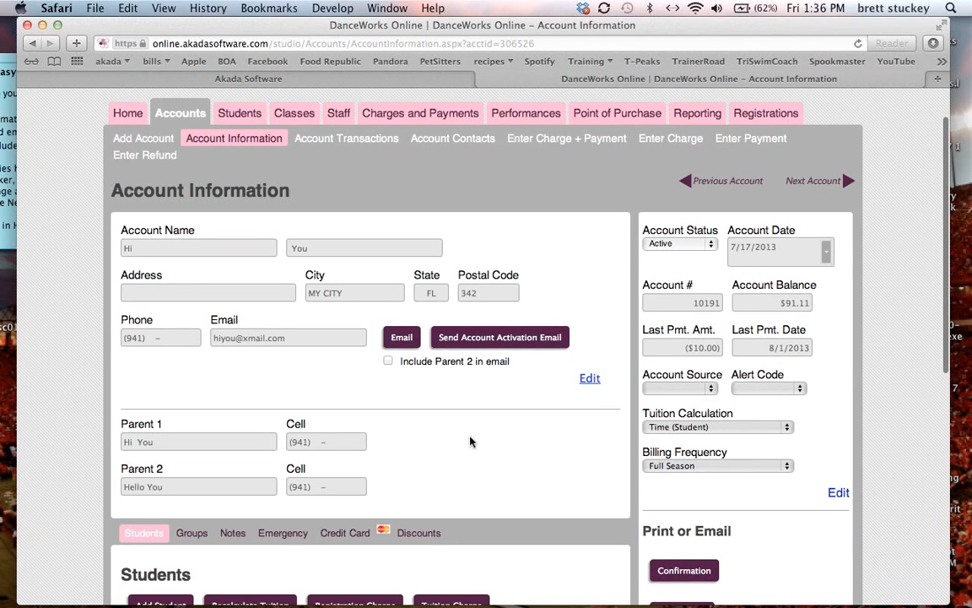
scroll(470, 441, "down", 5)
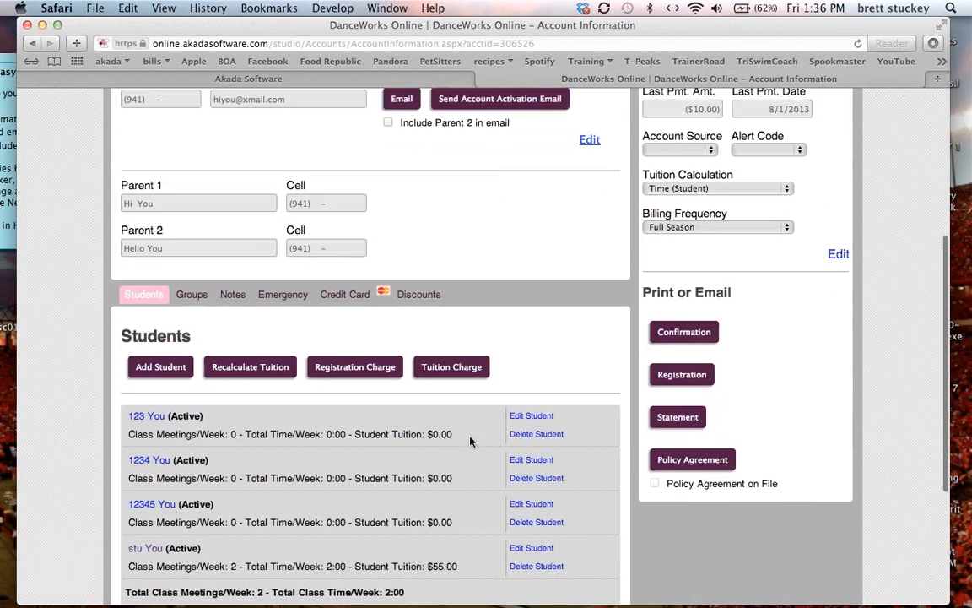
scroll(470, 442, "down", 2)
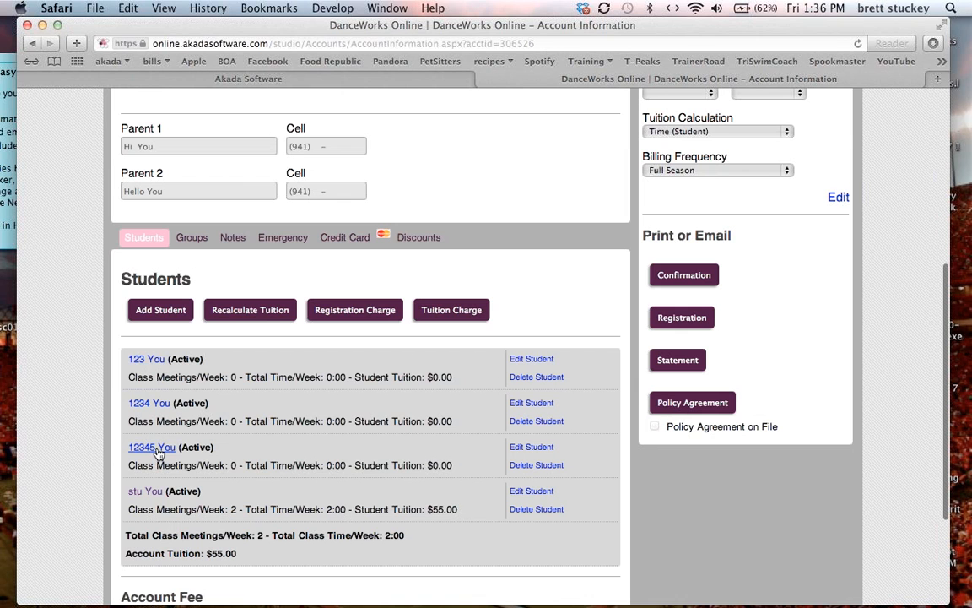
Step: Open the second student listed on the account and check the class totals and the available class sessions
left_click(160, 407)
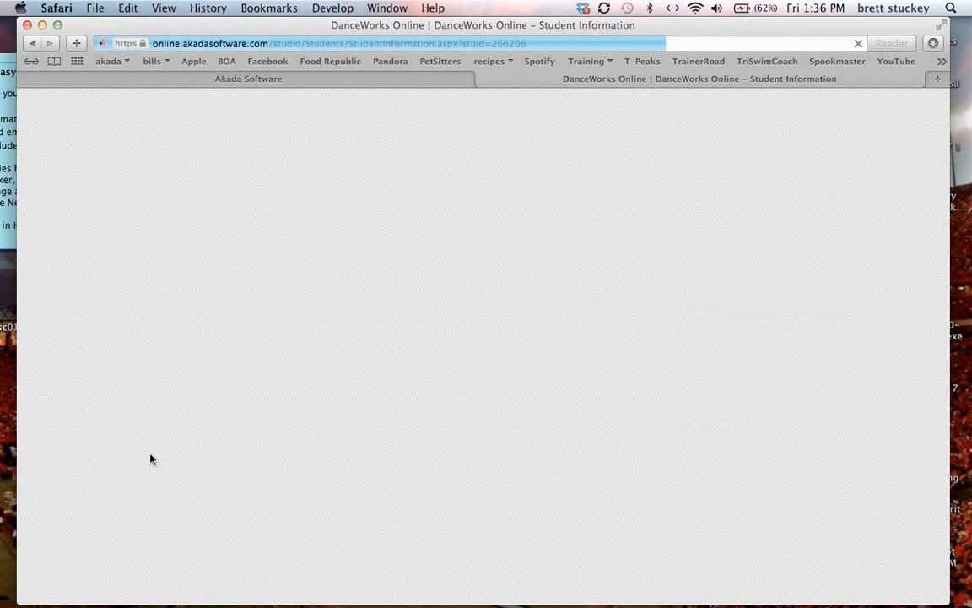
scroll(264, 474, "down", 4)
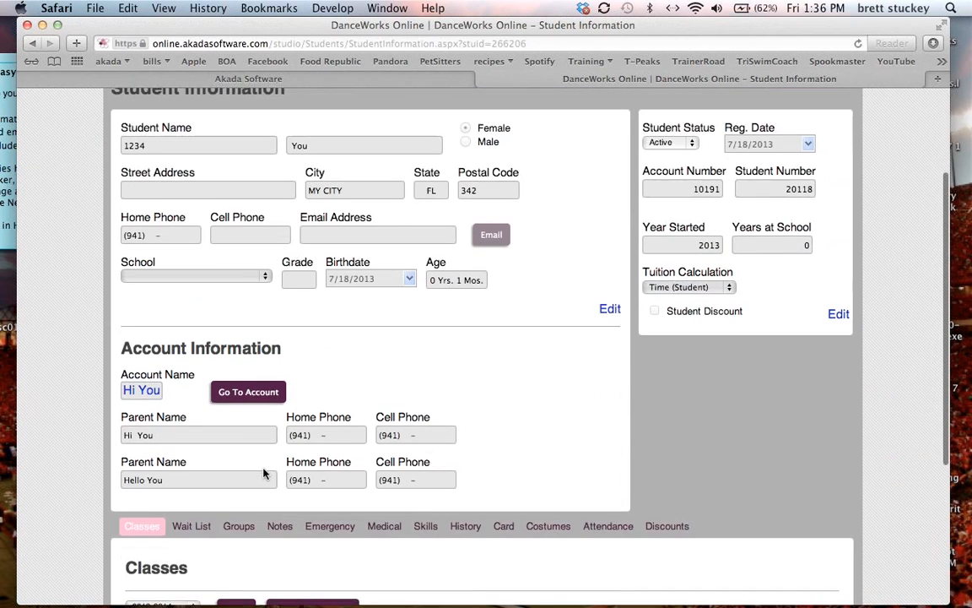
scroll(264, 473, "down", 6)
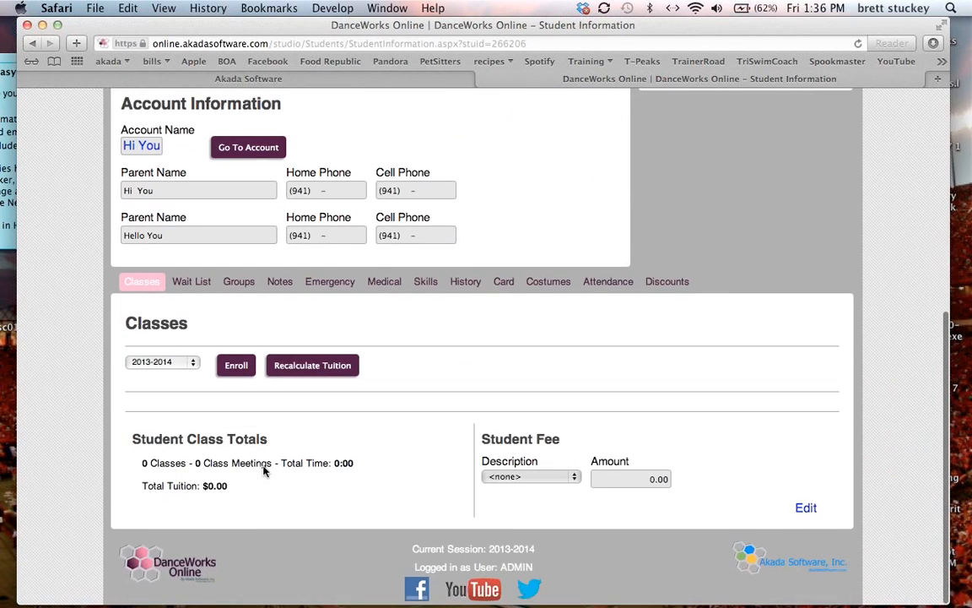
left_click(193, 361)
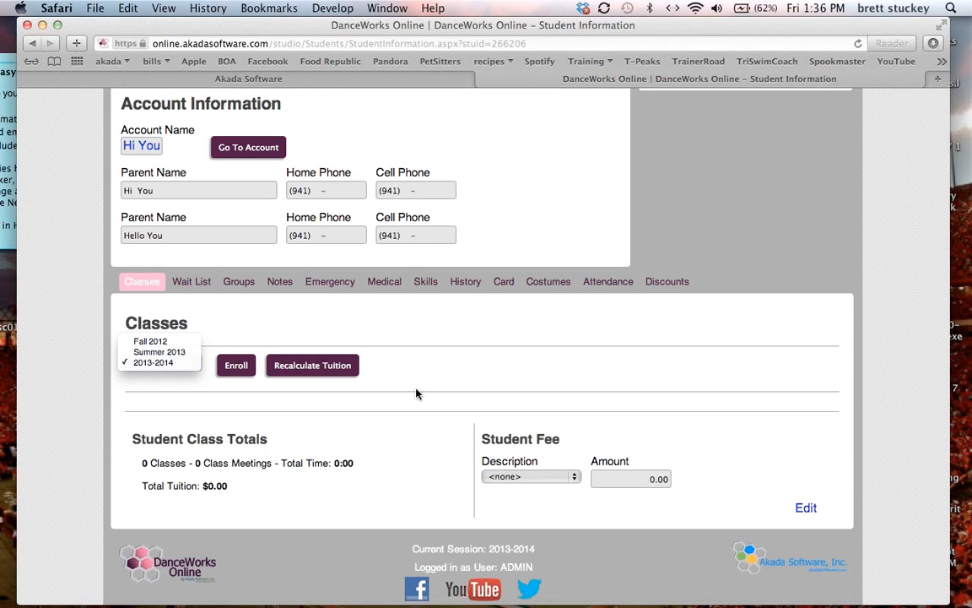
left_click(135, 149)
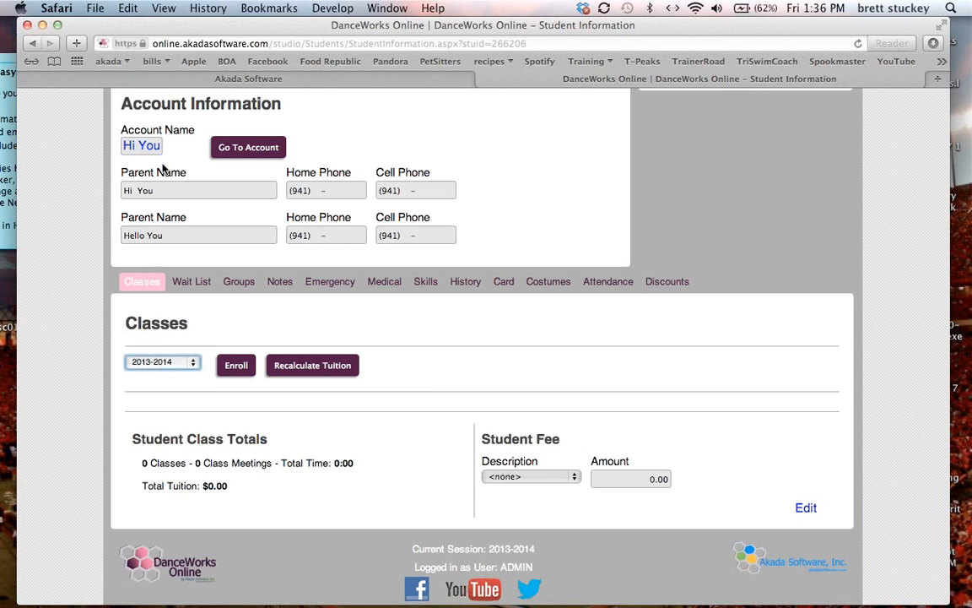
Step: Go back to the student's account and examine the student tuition, total account tuition and Account Fee
left_click(145, 148)
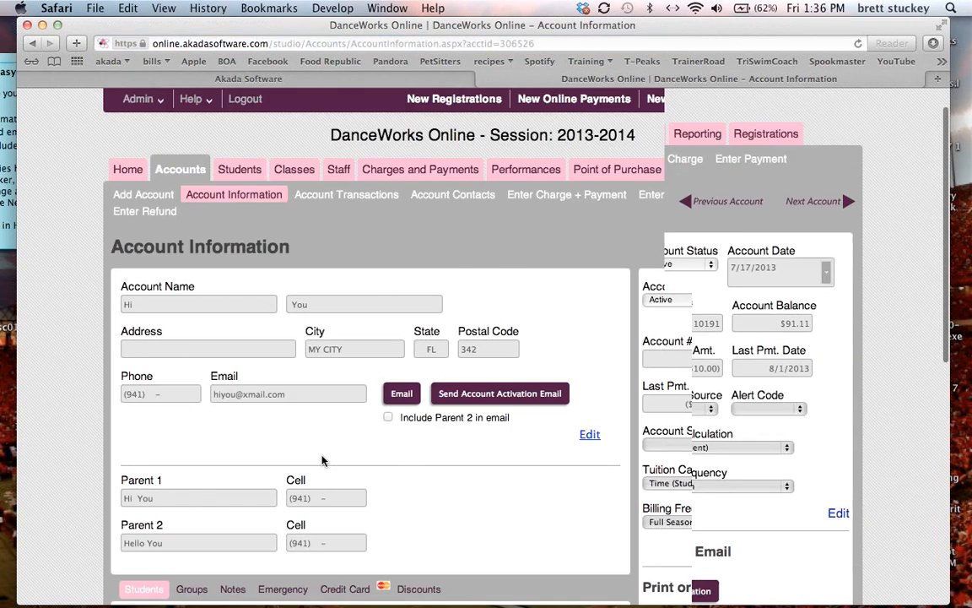
scroll(383, 425, "down", 7)
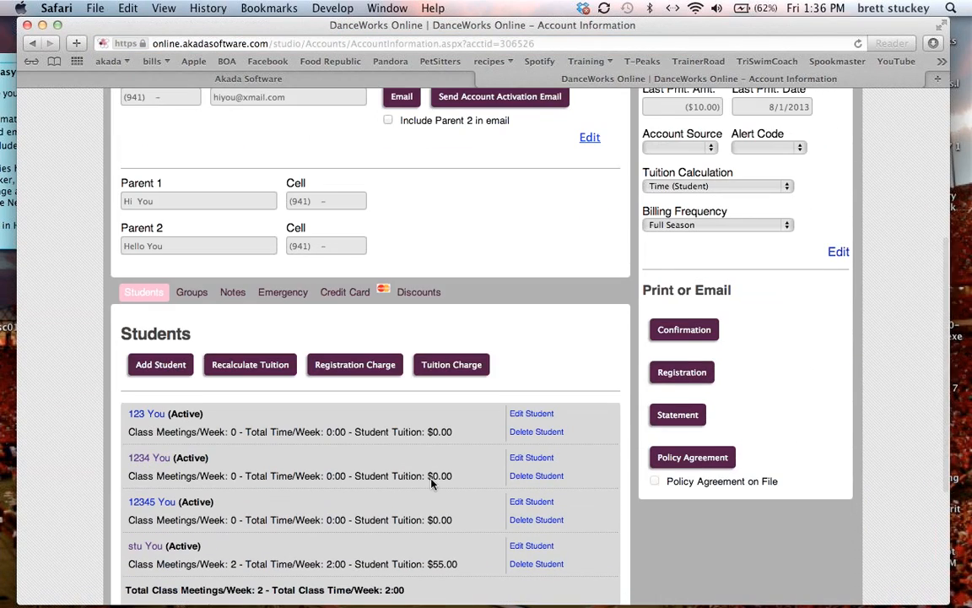
scroll(430, 483, "down", 2)
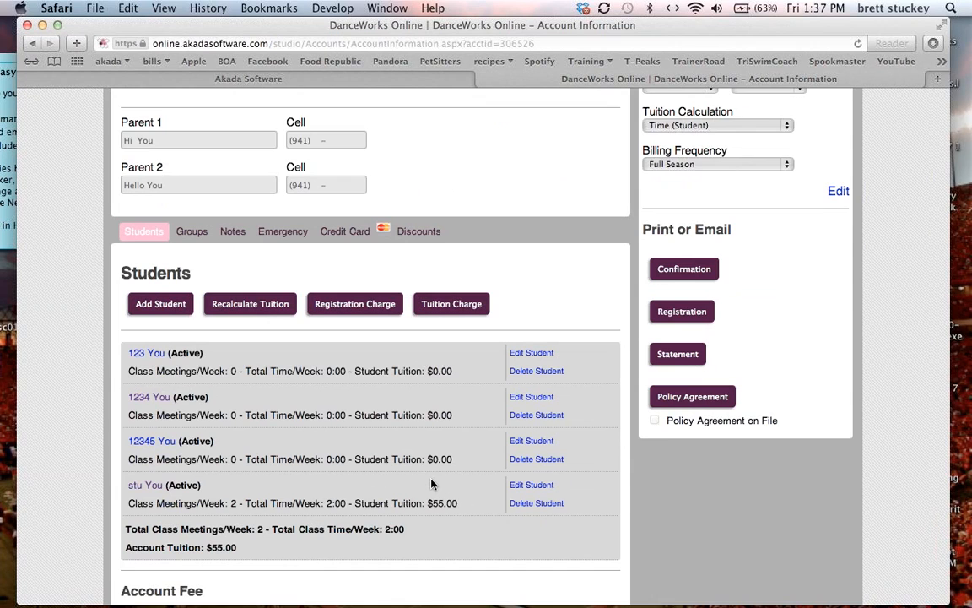
scroll(431, 483, "down", 3)
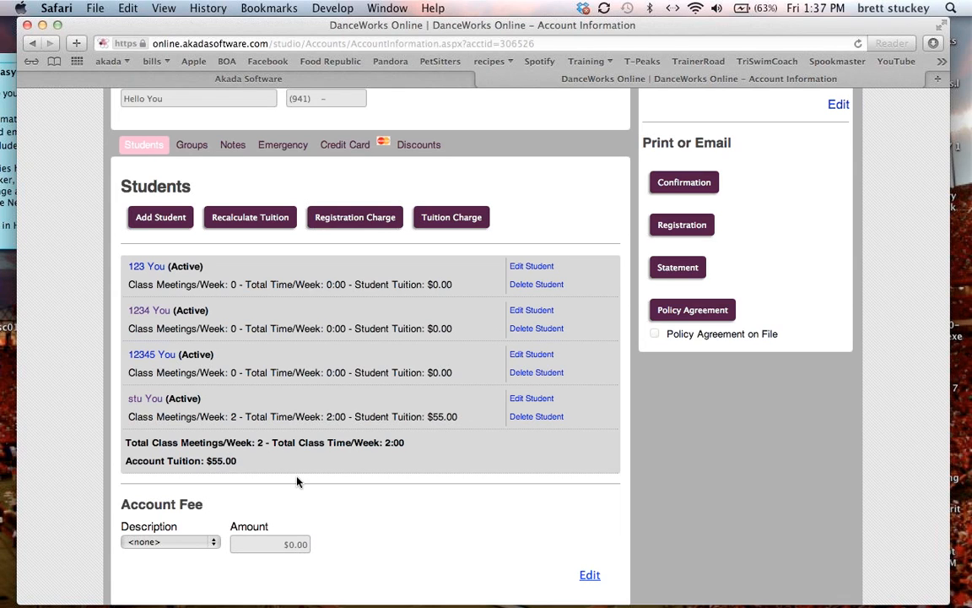
scroll(297, 482, "up", 1)
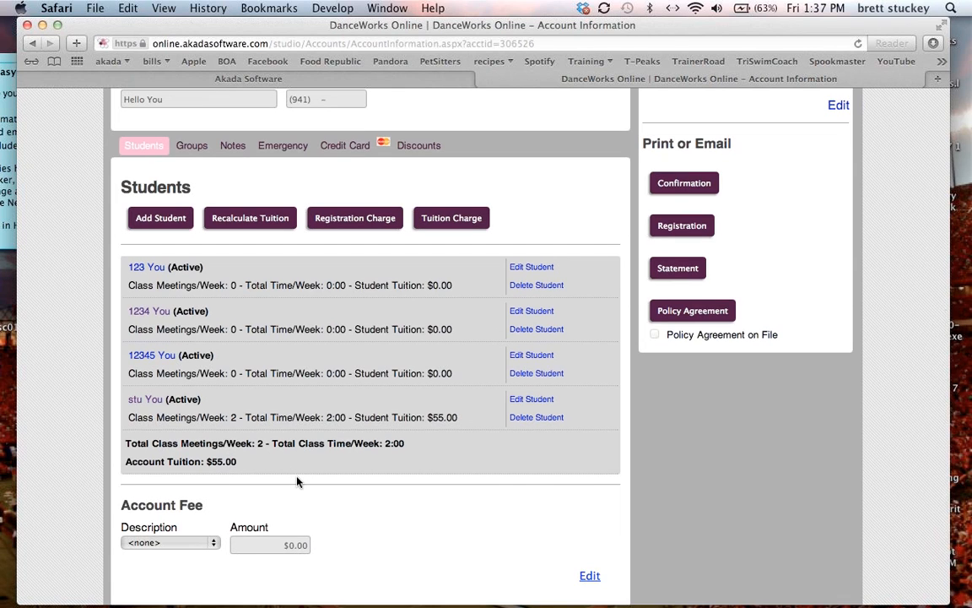
scroll(297, 481, "up", 1)
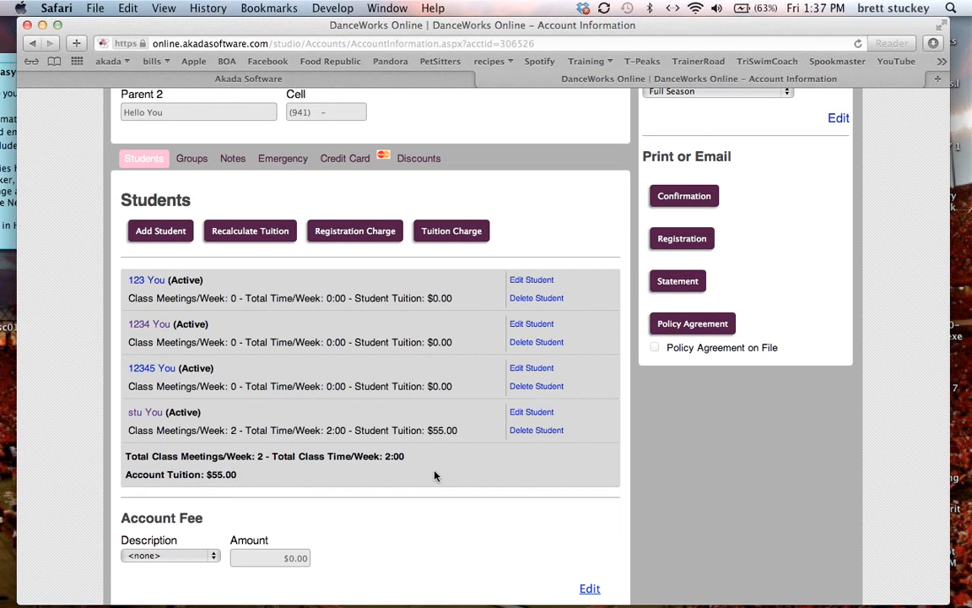
Step: Reopen the account's transactions and compare the June, July and August tuition charges with the other entries
scroll(435, 475, "up", 10)
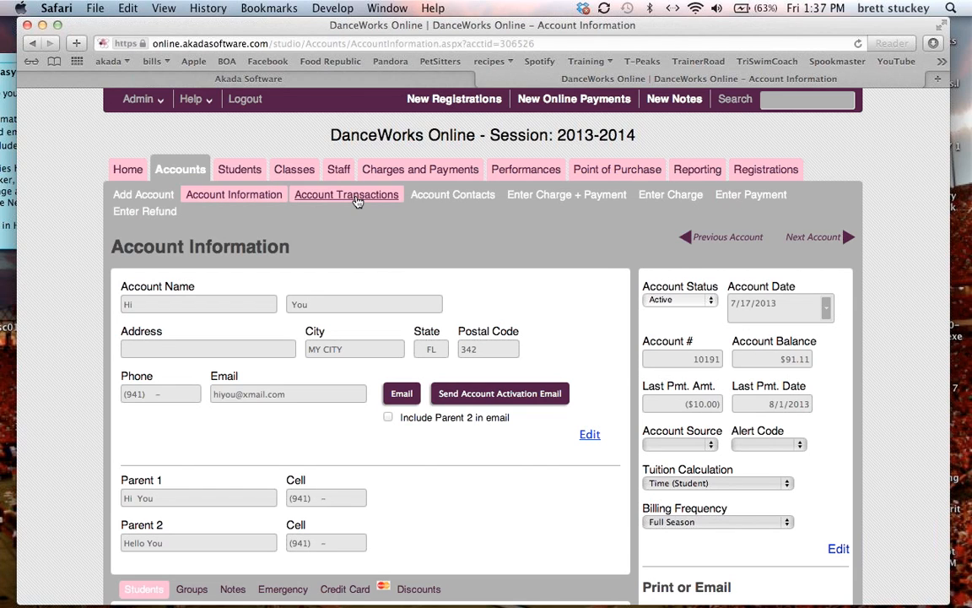
left_click(358, 199)
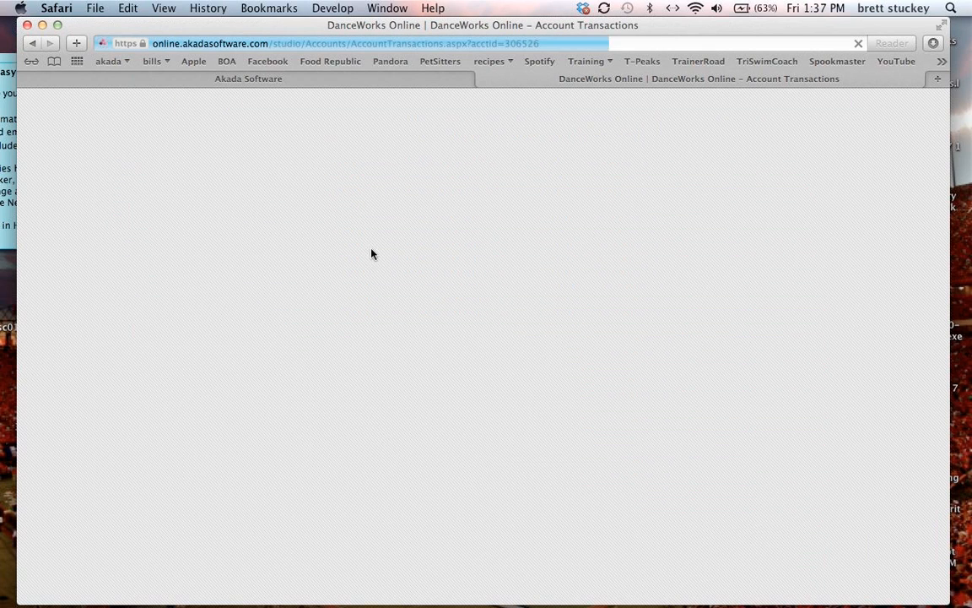
scroll(341, 454, "down", 10)
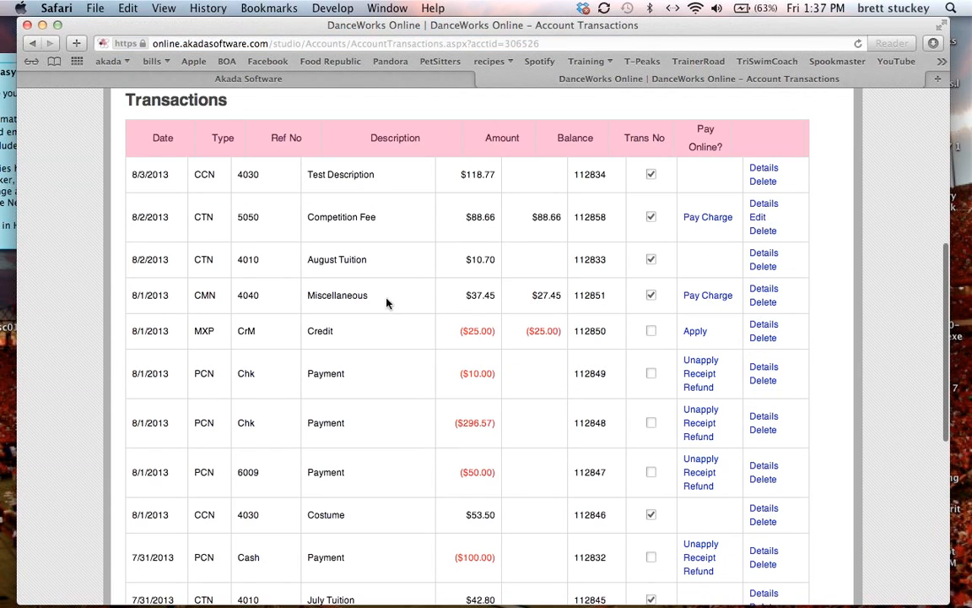
scroll(396, 422, "down", 10)
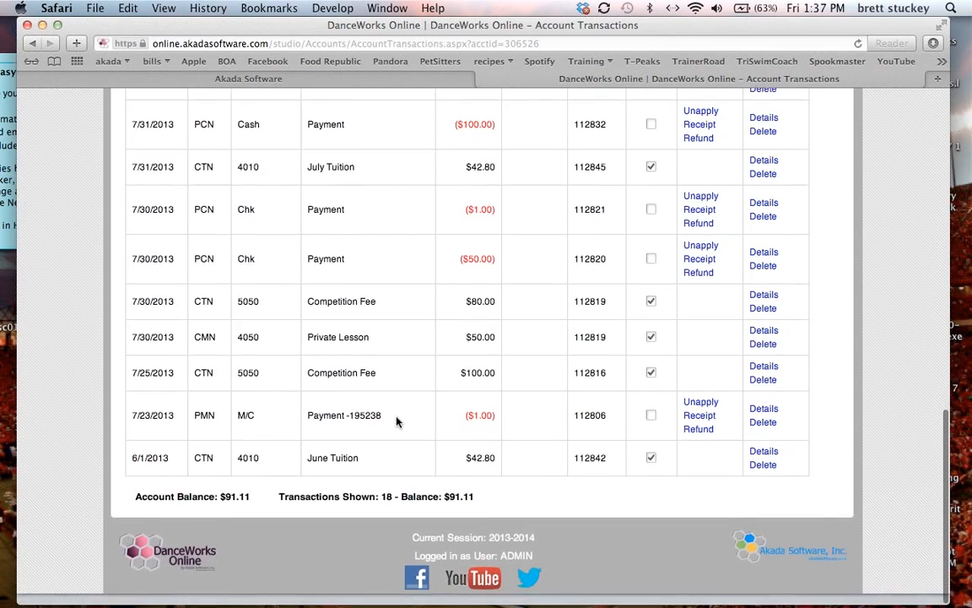
scroll(422, 256, "up", 4)
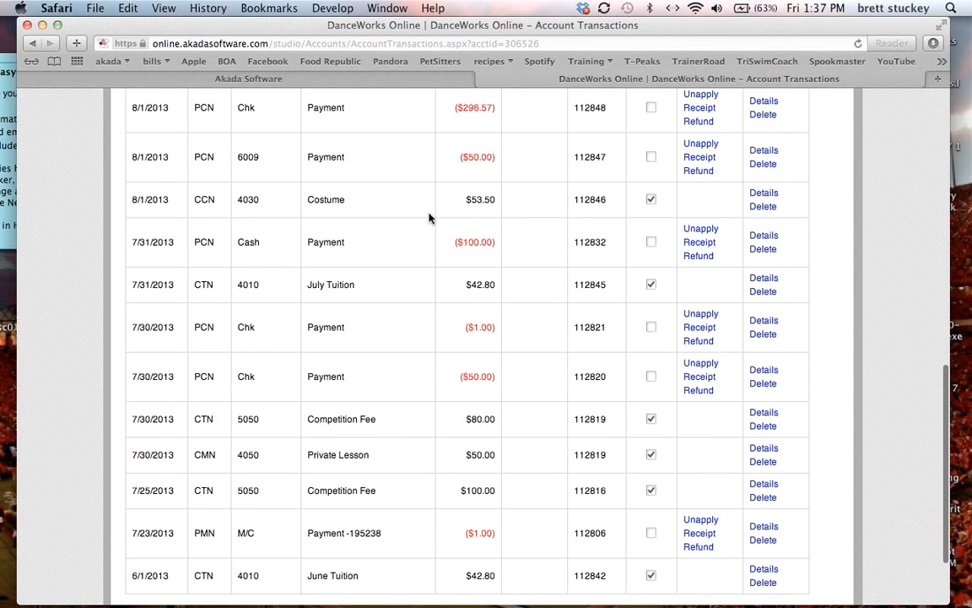
scroll(427, 220, "up", 7)
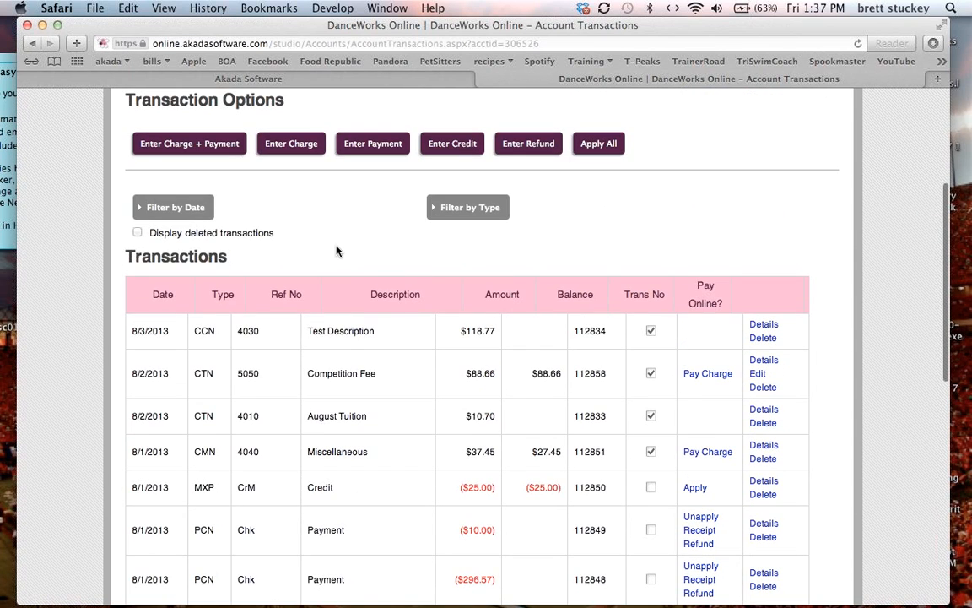
scroll(376, 409, "down", 2)
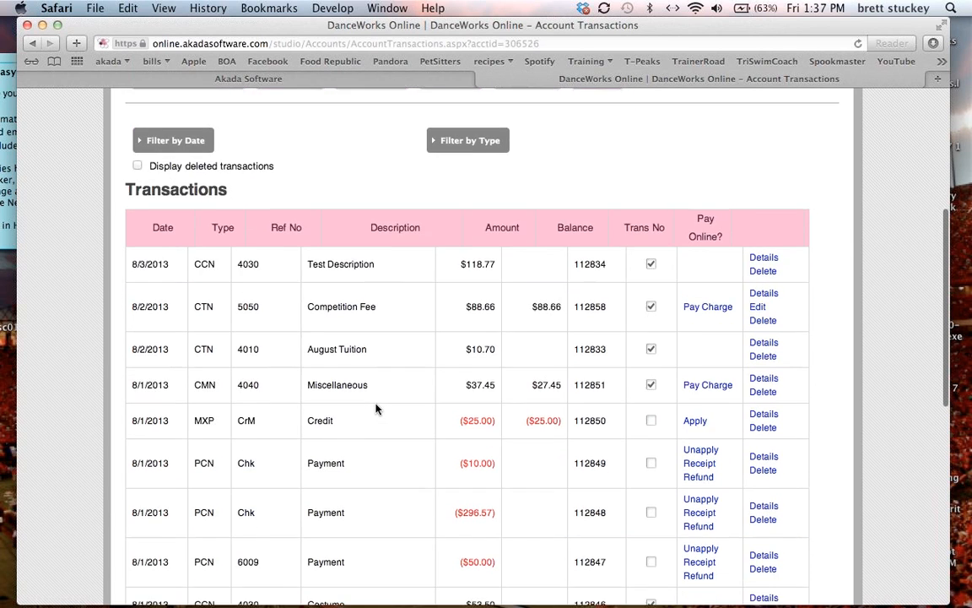
scroll(376, 408, "down", 12)
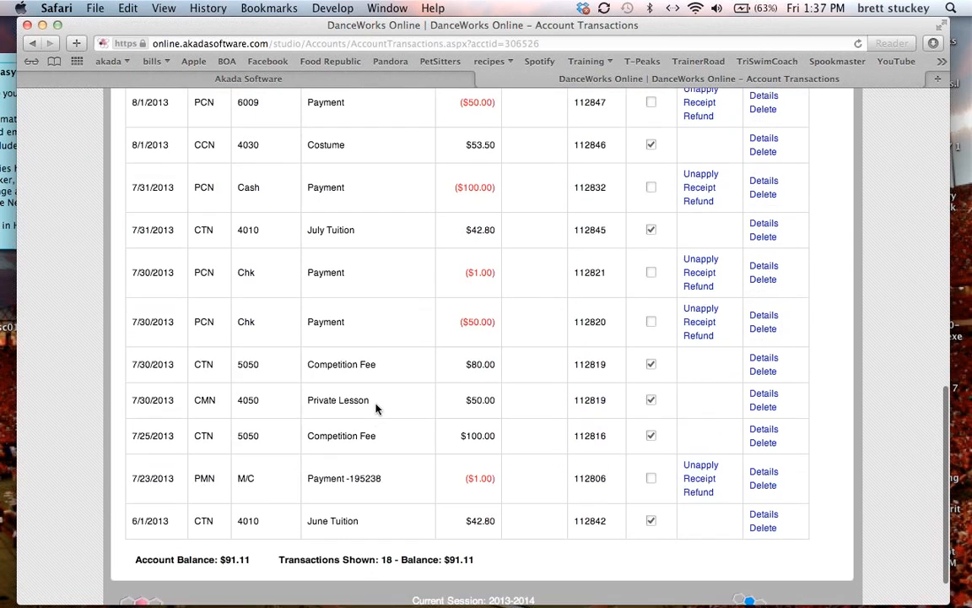
scroll(376, 406, "up", 14)
scroll(336, 228, "down", 2)
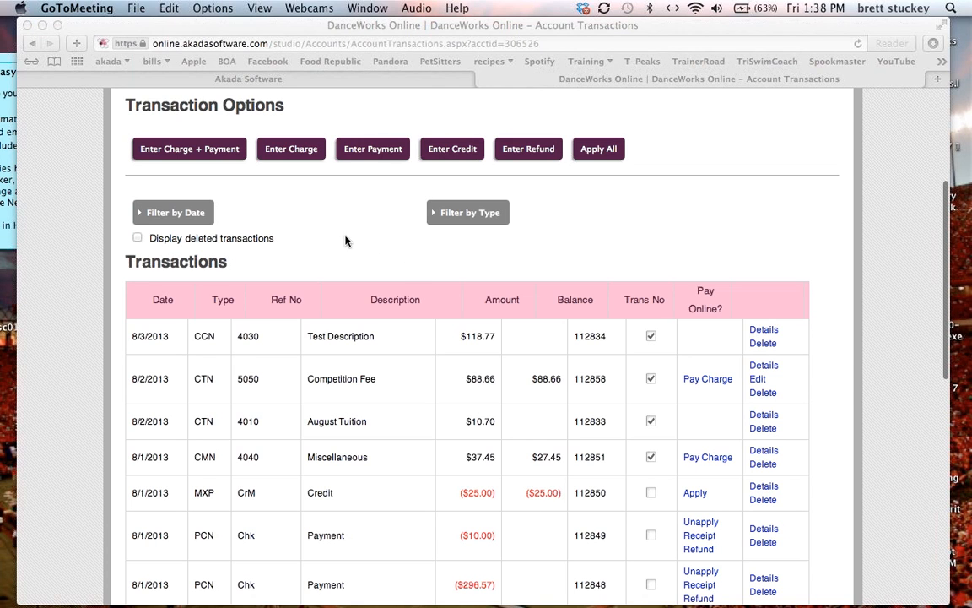
scroll(366, 301, "up", 5)
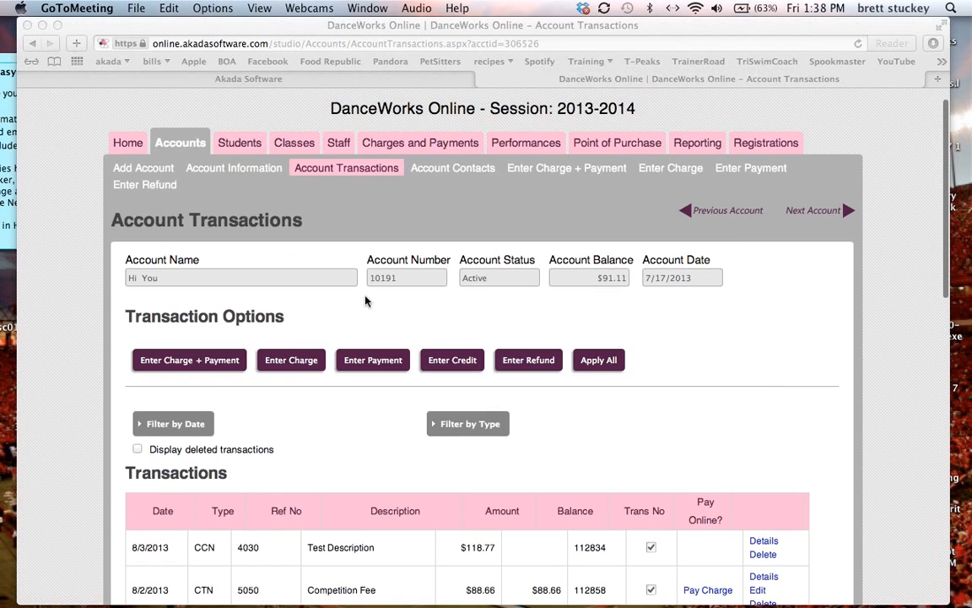
Step: Open the account's information and review the discounts assigned to the account
left_click(229, 172)
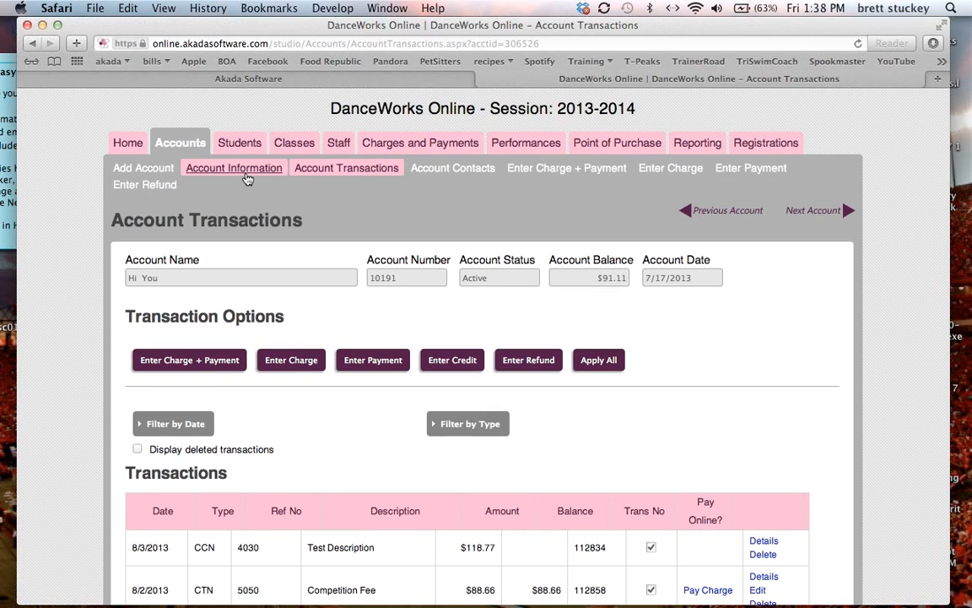
left_click(245, 170)
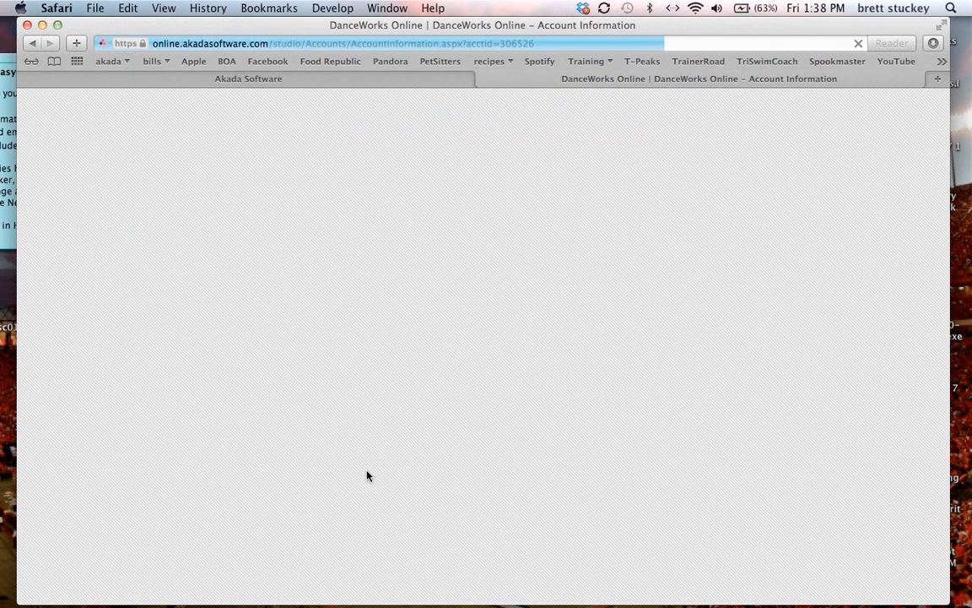
scroll(489, 439, "down", 4)
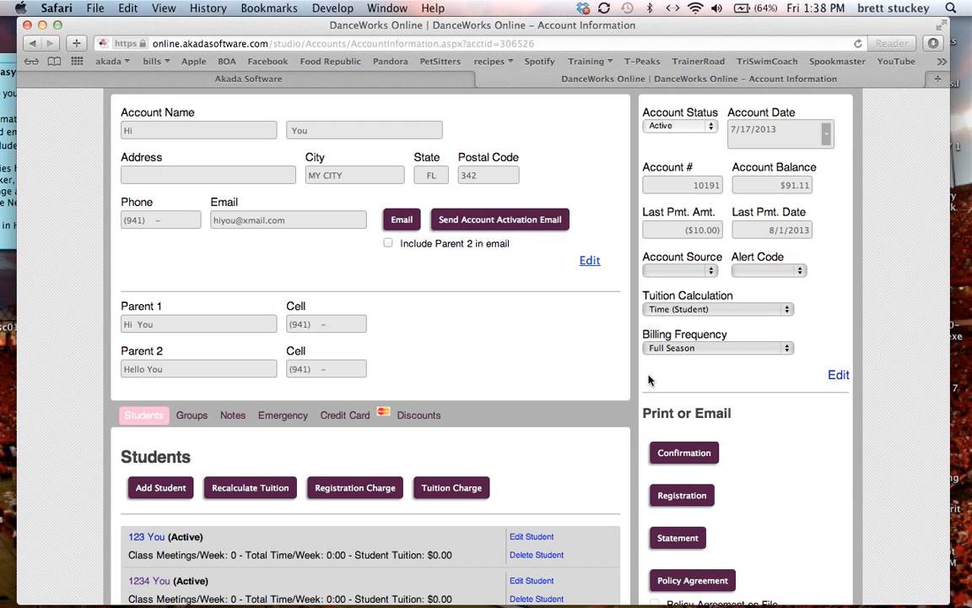
left_click(418, 415)
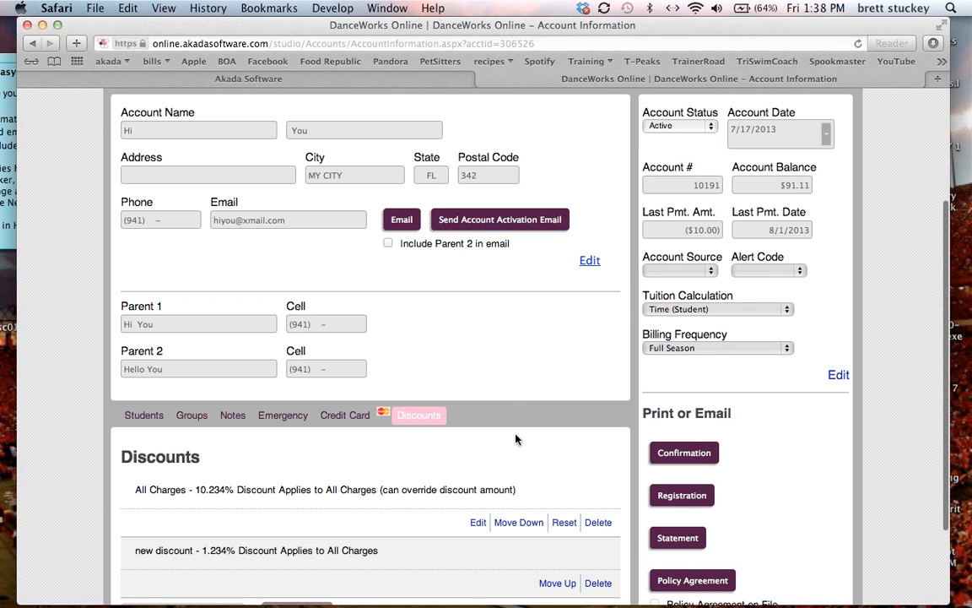
scroll(517, 397, "down", 2)
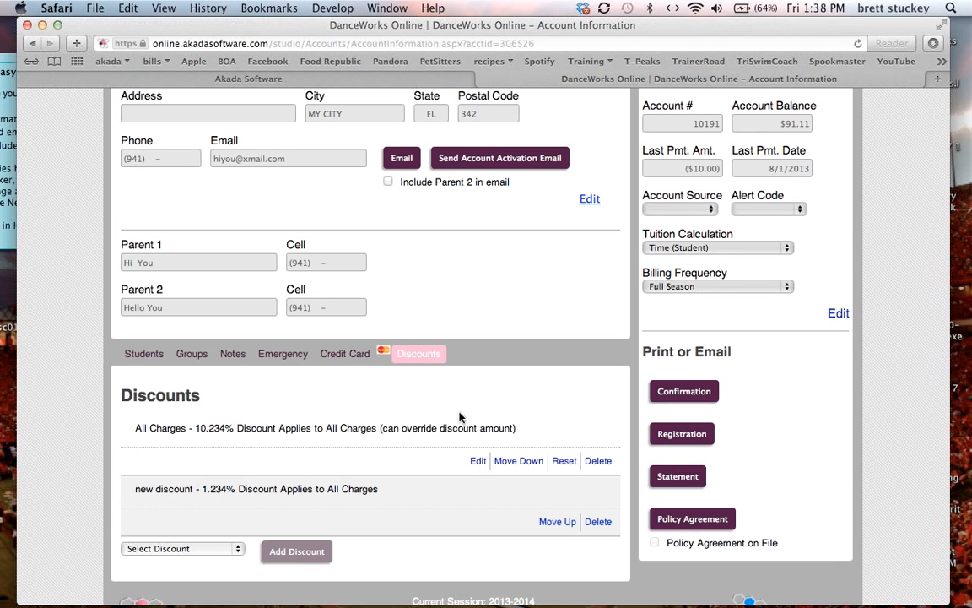
Step: Examine the account's information, comparing its tuition calculation and billing frequency with the assigned discounts
scroll(461, 416, "up", 7)
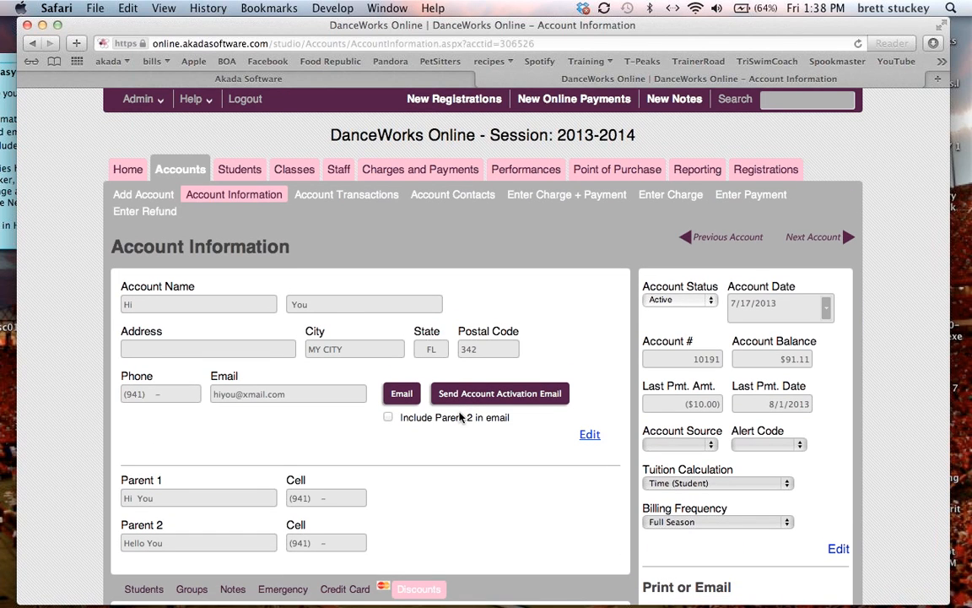
scroll(461, 416, "down", 2)
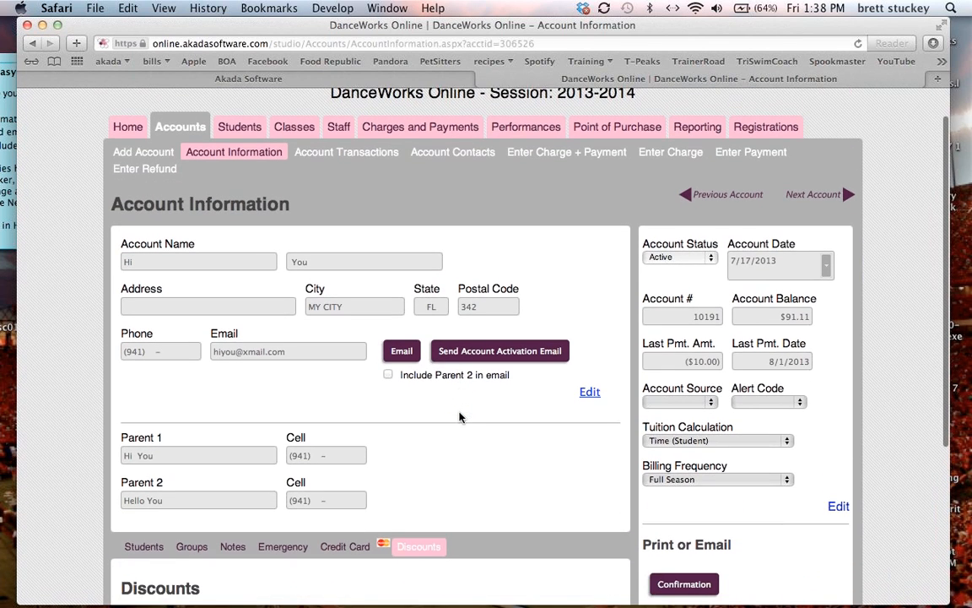
scroll(460, 416, "down", 3)
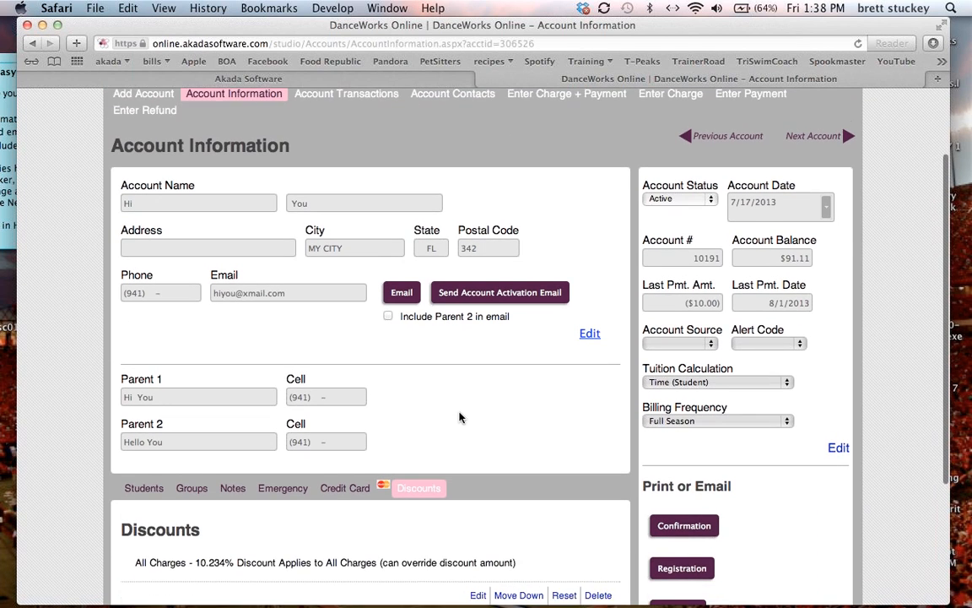
scroll(460, 413, "down", 3)
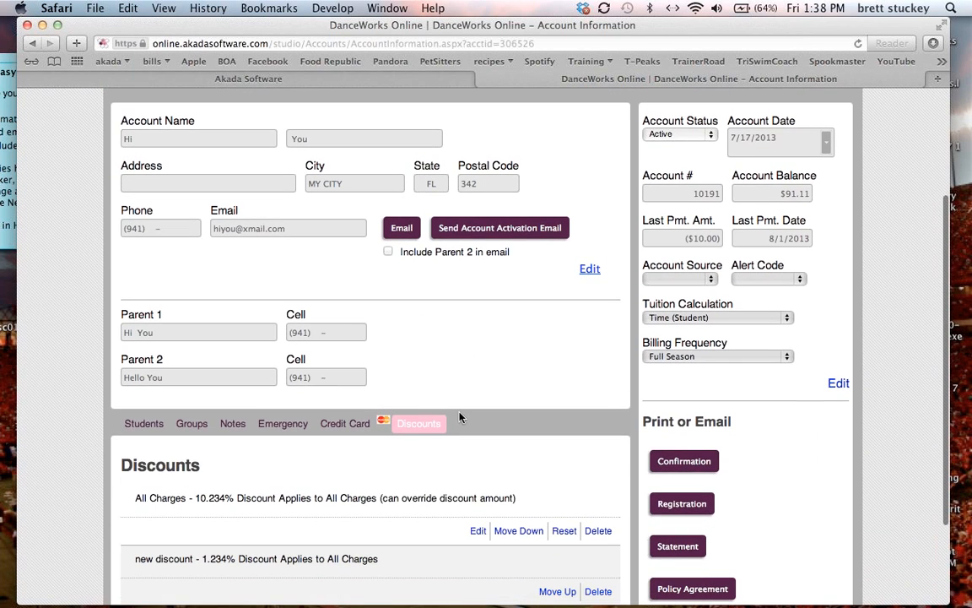
left_click(419, 428)
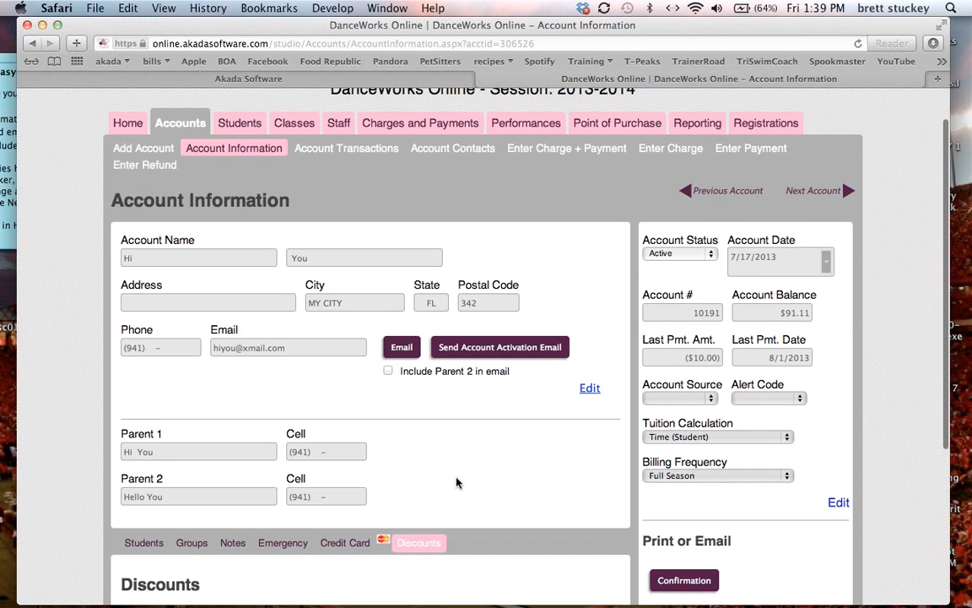
scroll(456, 506, "down", 5)
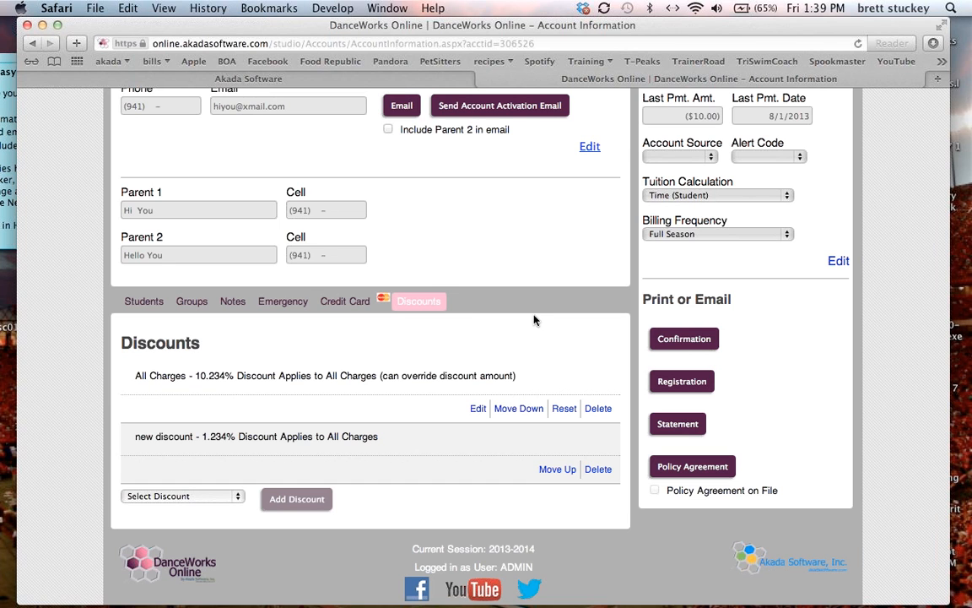
left_click(775, 341)
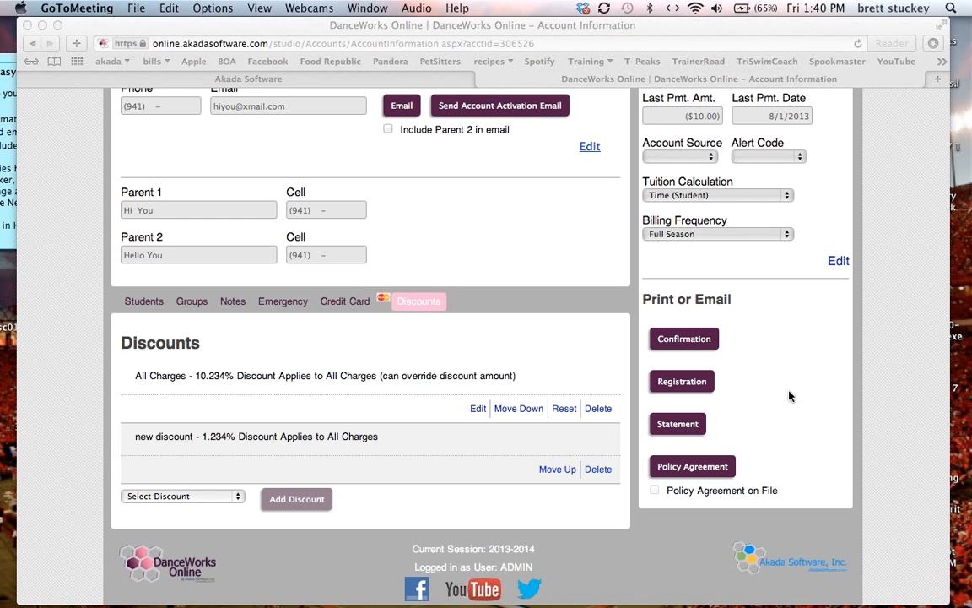
Step: Open the Email Setup settings and review the mail server fields and the Email Group Size
left_click(521, 330)
scroll(521, 330, "up", 7)
mouse_move(133, 101)
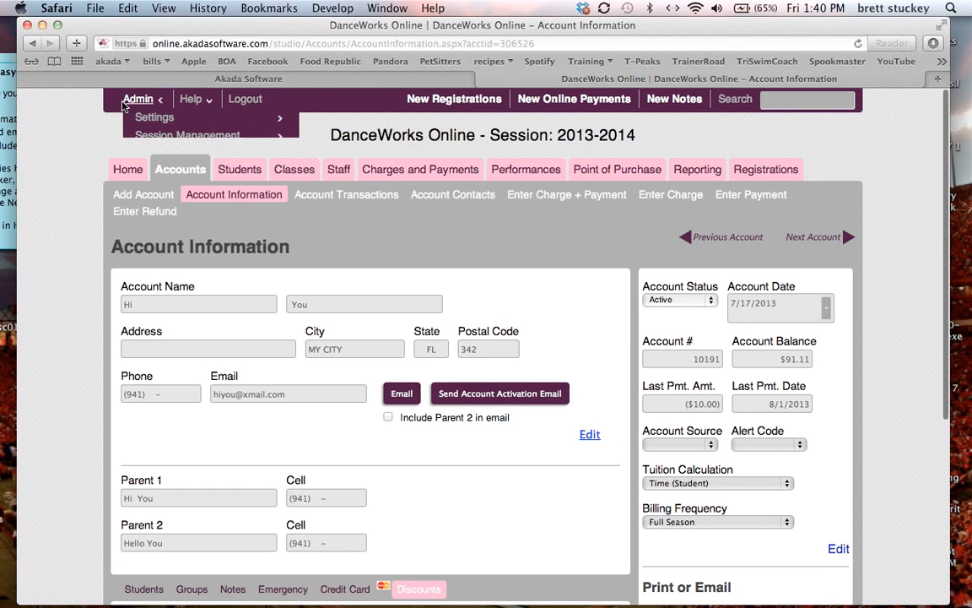
mouse_move(147, 117)
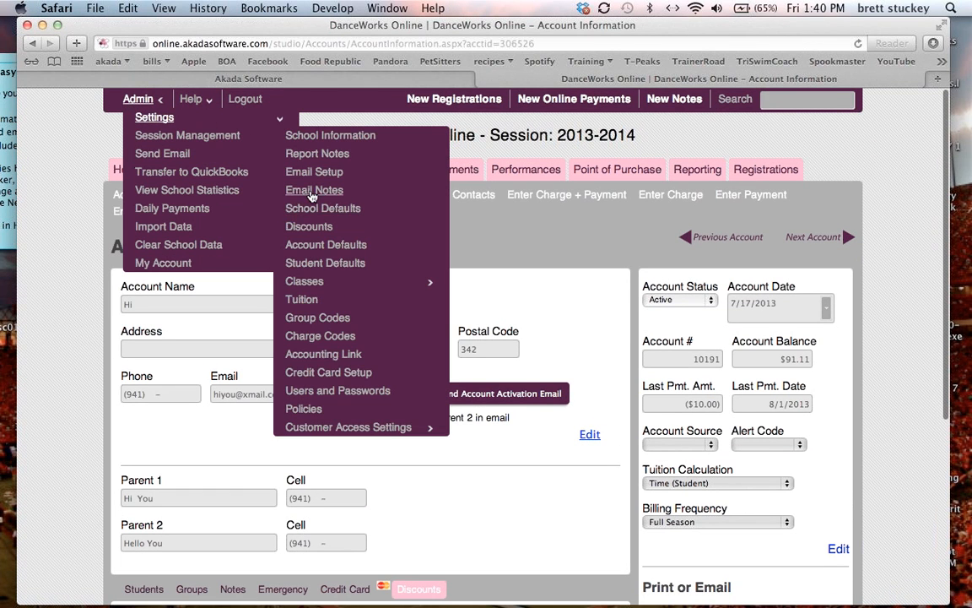
left_click(316, 174)
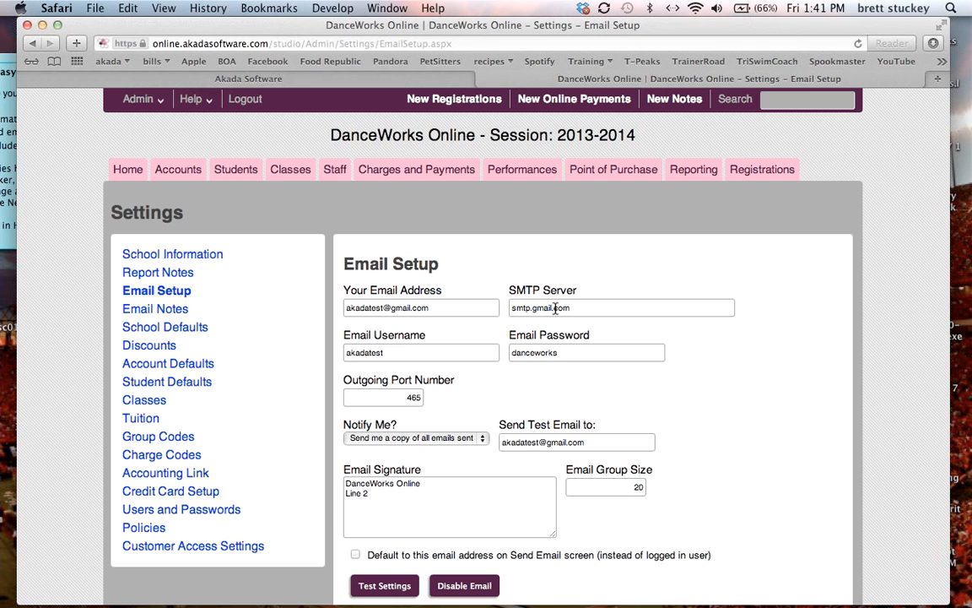
double_click(617, 492)
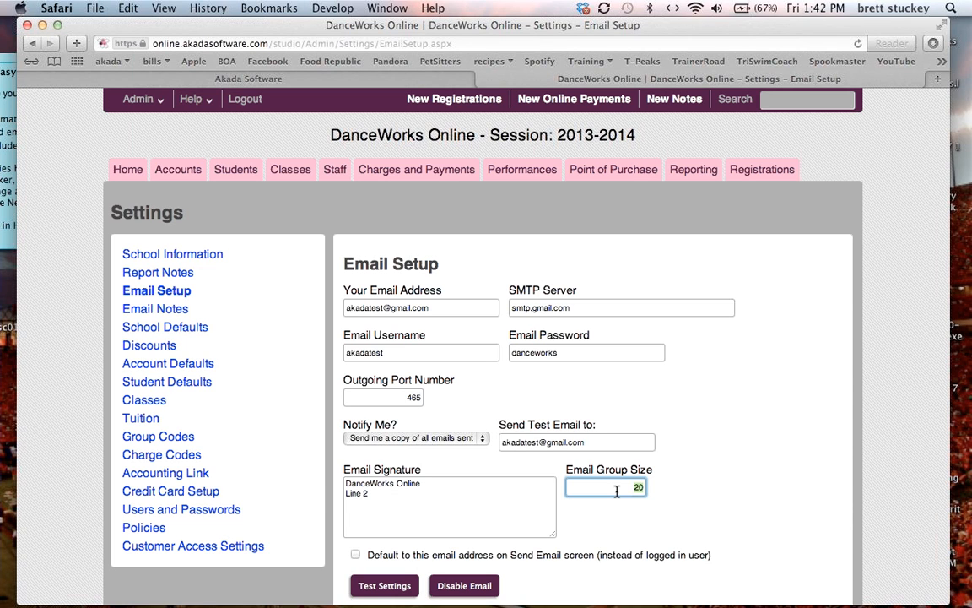
left_click(771, 331)
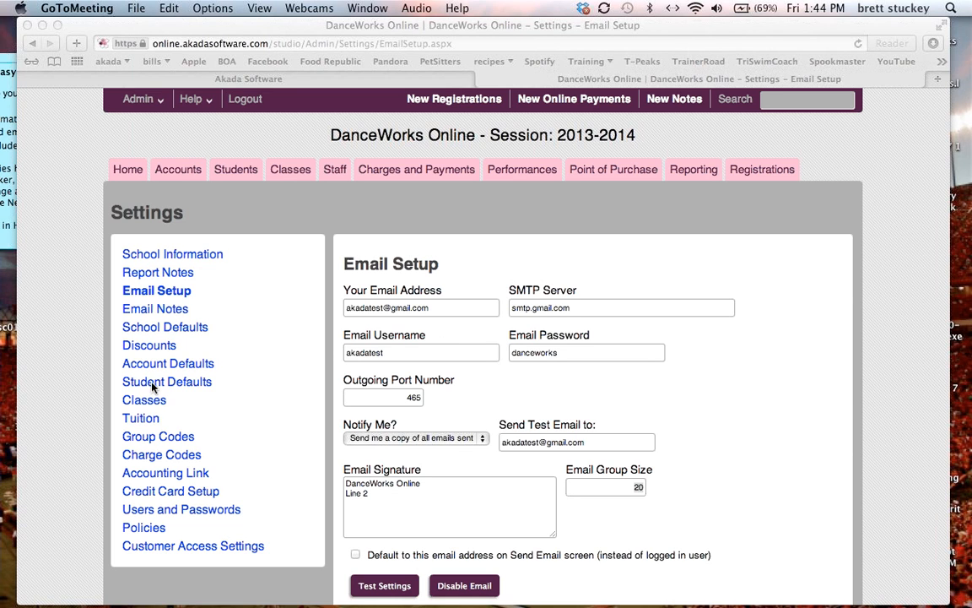
Step: Open the Charge Codes settings and examine the listed charge codes and the sales tax entries
left_click(160, 454)
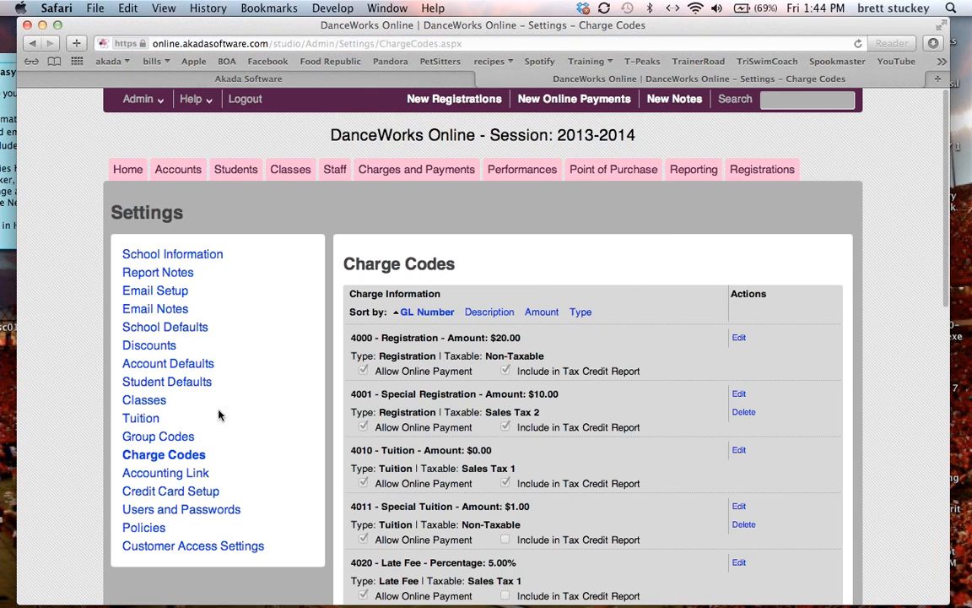
scroll(289, 387, "down", 3)
scroll(290, 386, "down", 5)
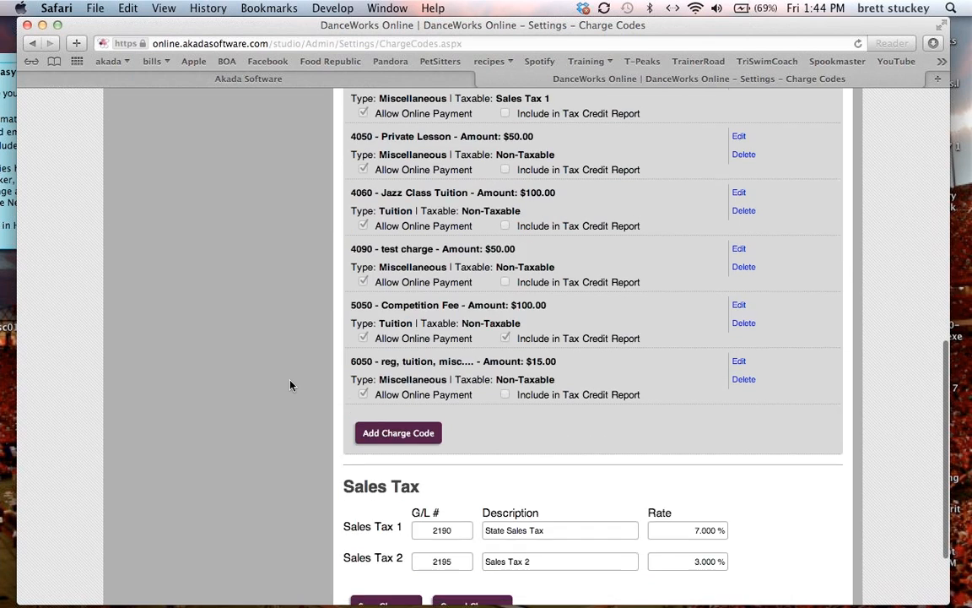
scroll(289, 385, "up", 5)
scroll(289, 386, "up", 3)
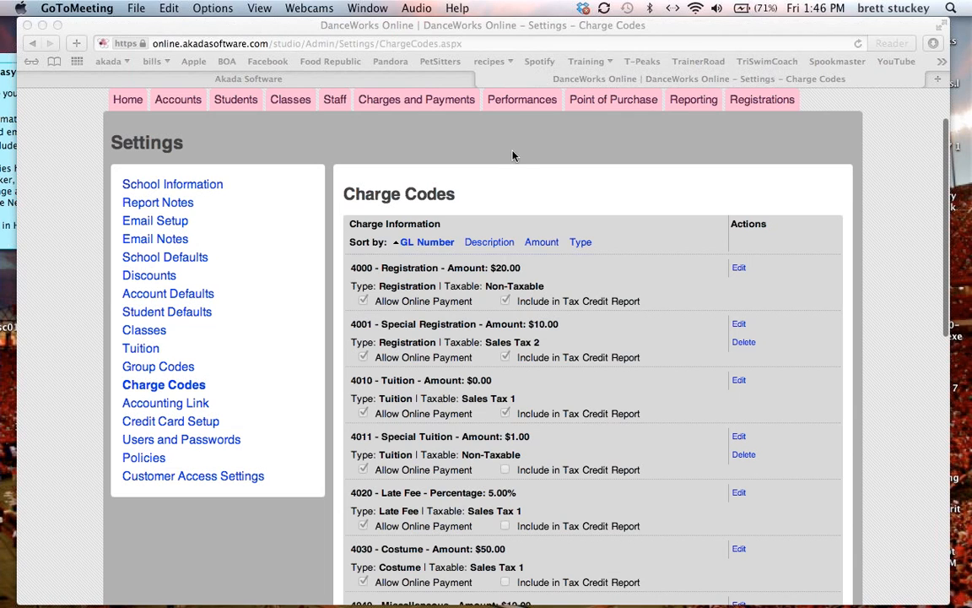
Step: Check the recent posts on Akada Software's Facebook page and open DanceWorks Online's Submit Support Ticket page
left_click(311, 82)
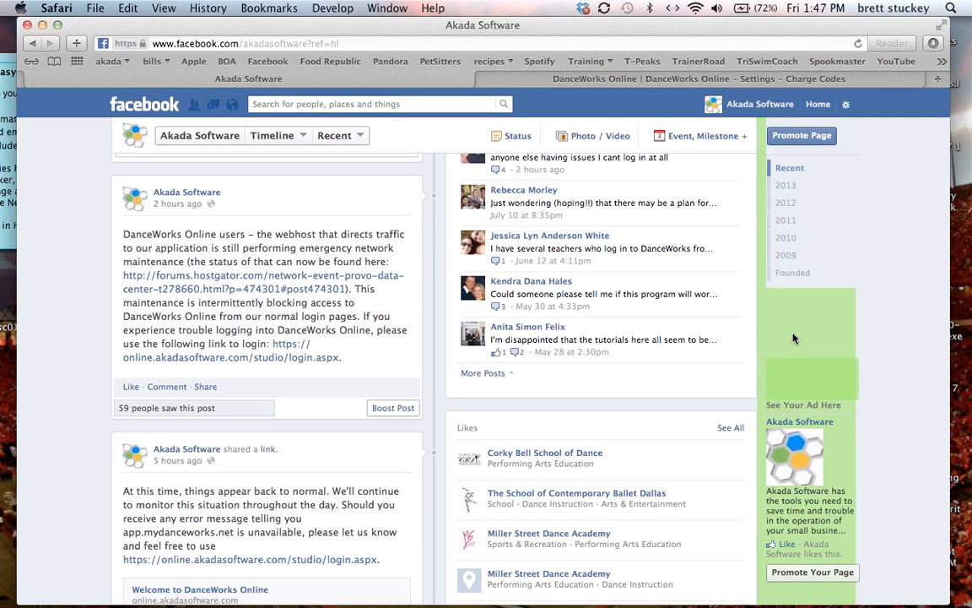
left_click(615, 78)
scroll(291, 258, "up", 3)
left_click(191, 98)
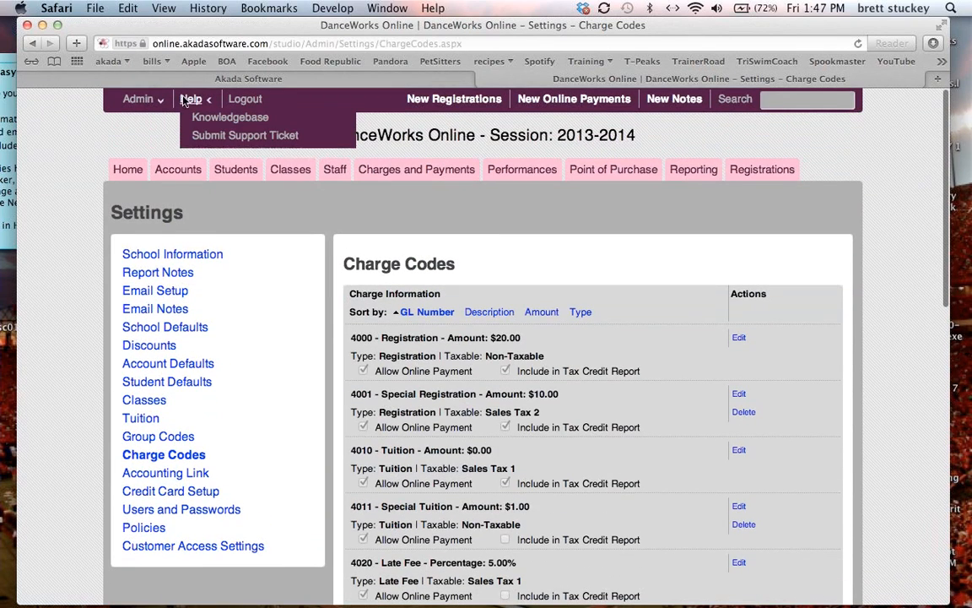
left_click(233, 137)
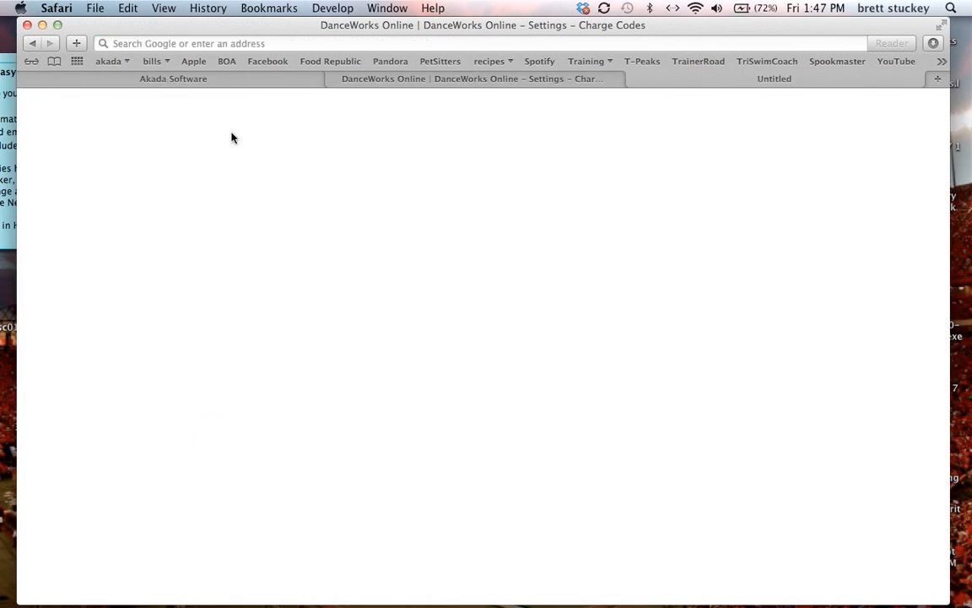